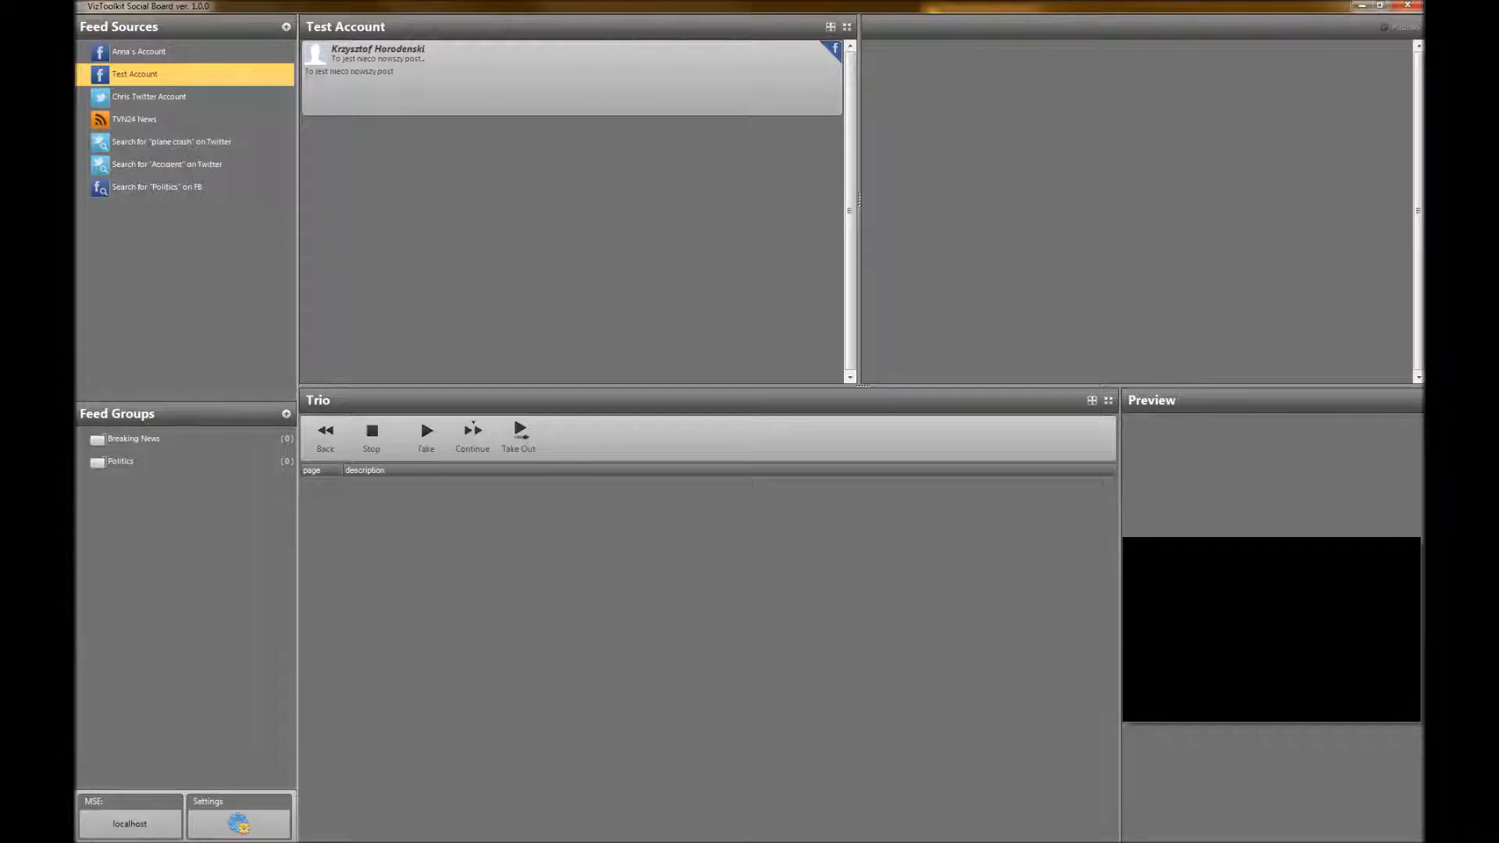
Review the group properties of the Breaking News and Politics feed groups, closing each without changes
{"action": "double_click", "coordinate": [124, 440]}
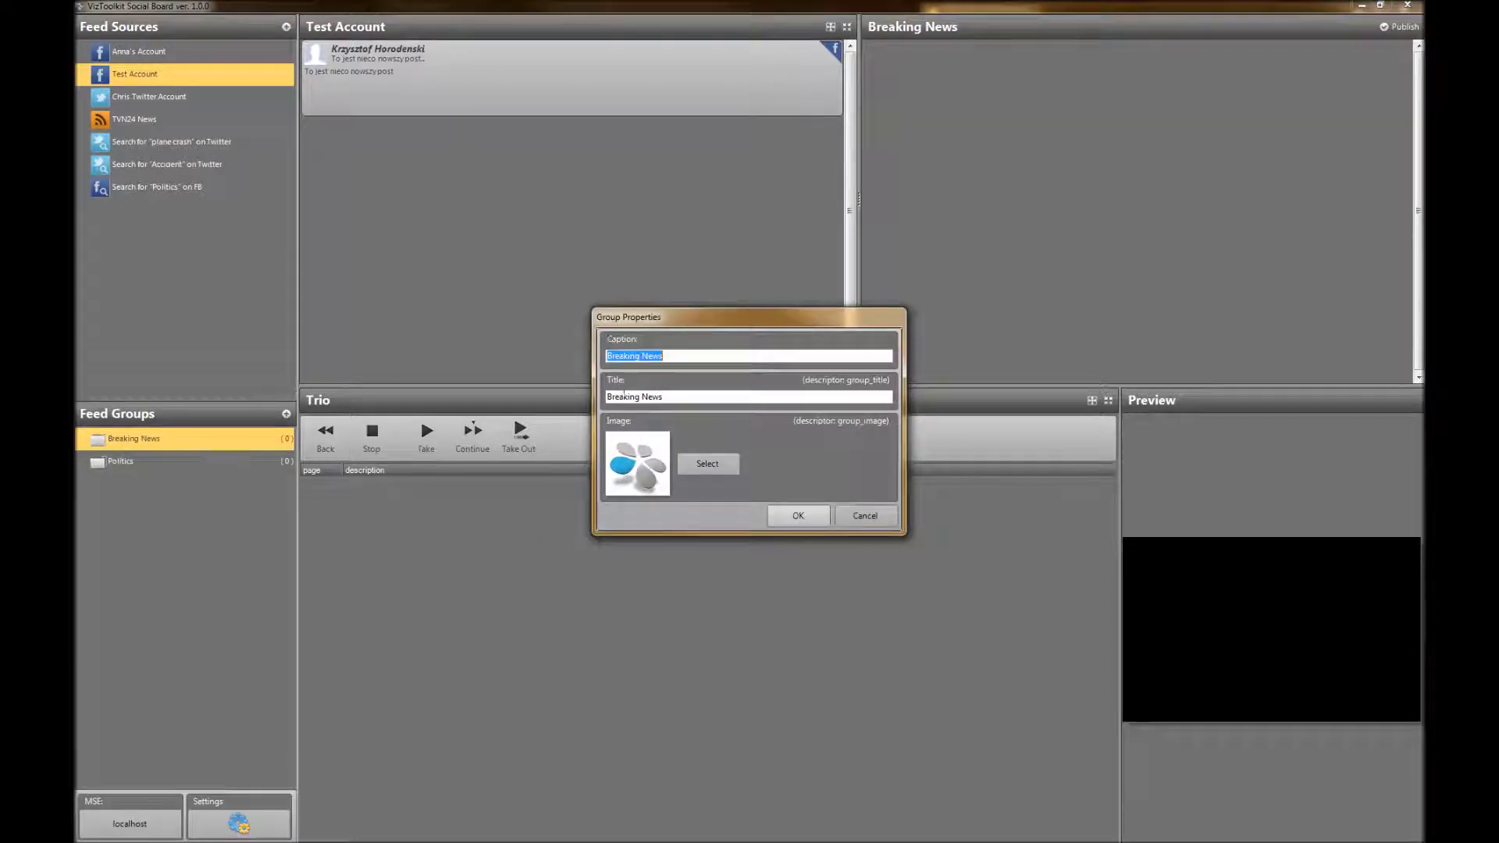
{"action": "left_click", "coordinate": [693, 399]}
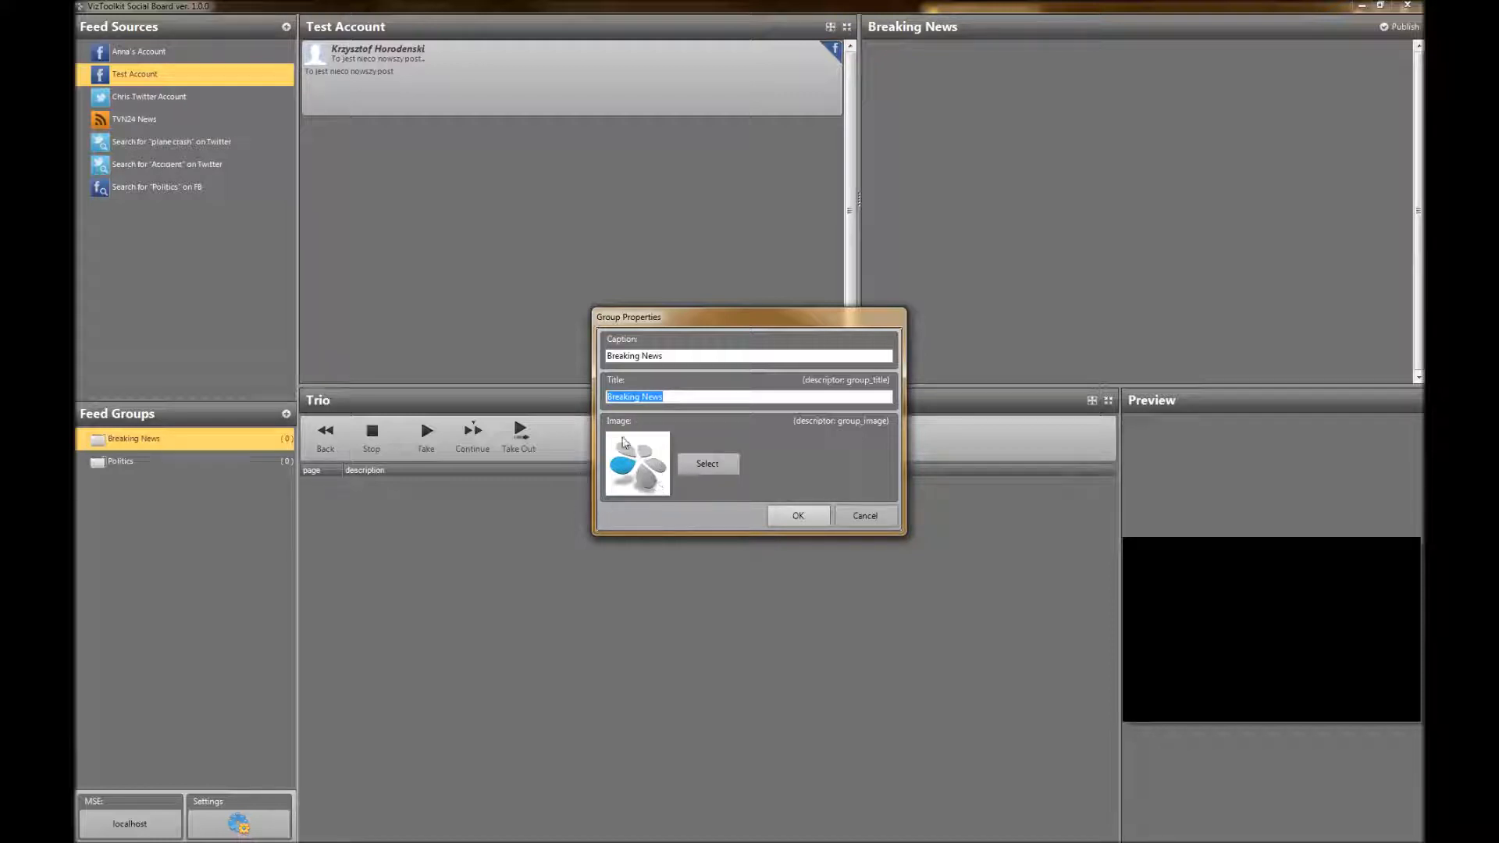
{"action": "left_click", "coordinate": [864, 515]}
{"action": "left_click", "coordinate": [123, 462]}
{"action": "double_click", "coordinate": [123, 462]}
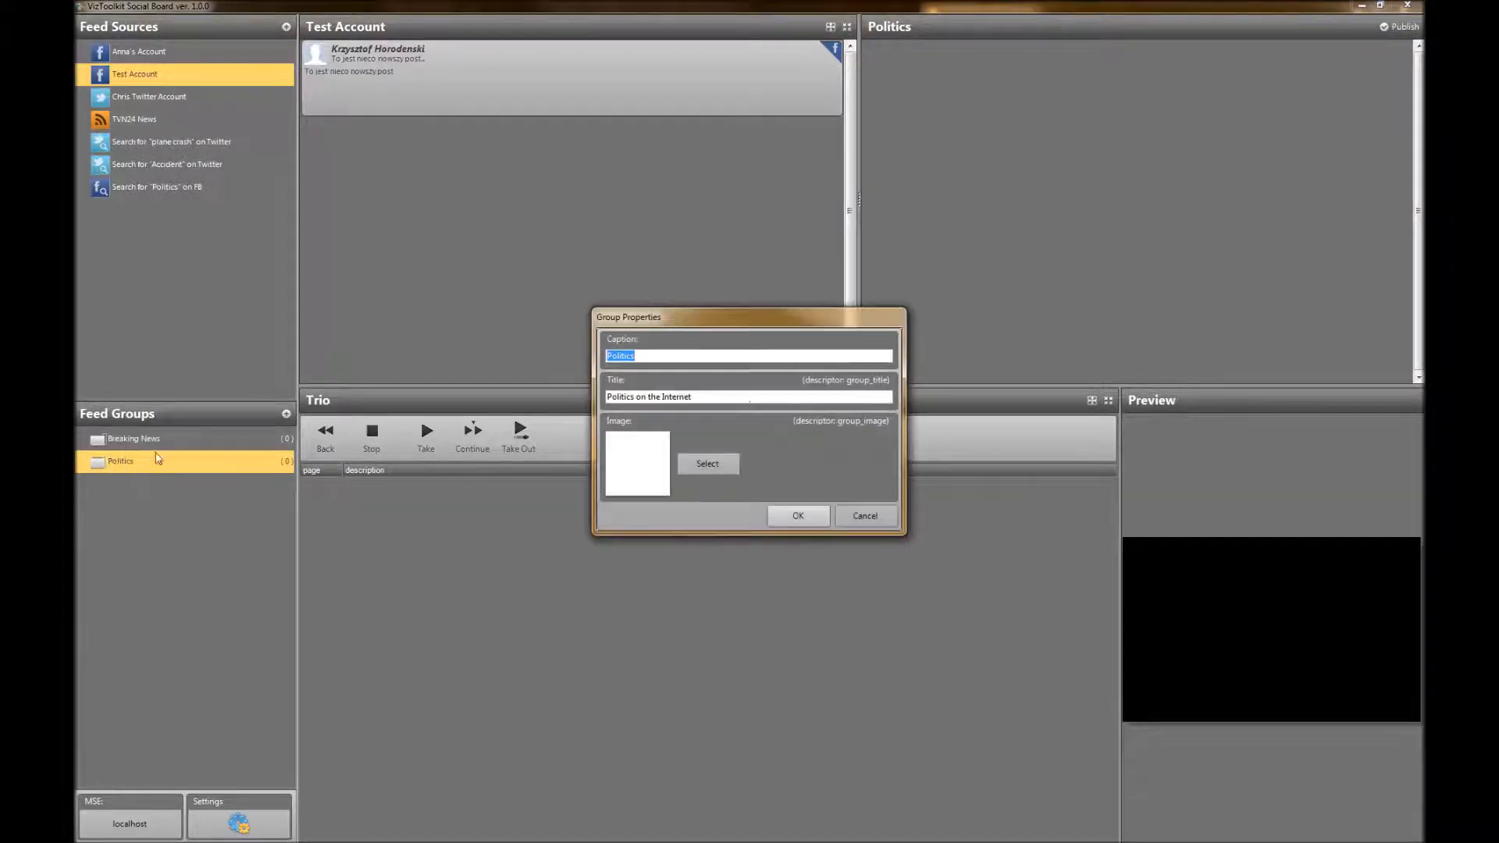
{"action": "left_click", "coordinate": [868, 521]}
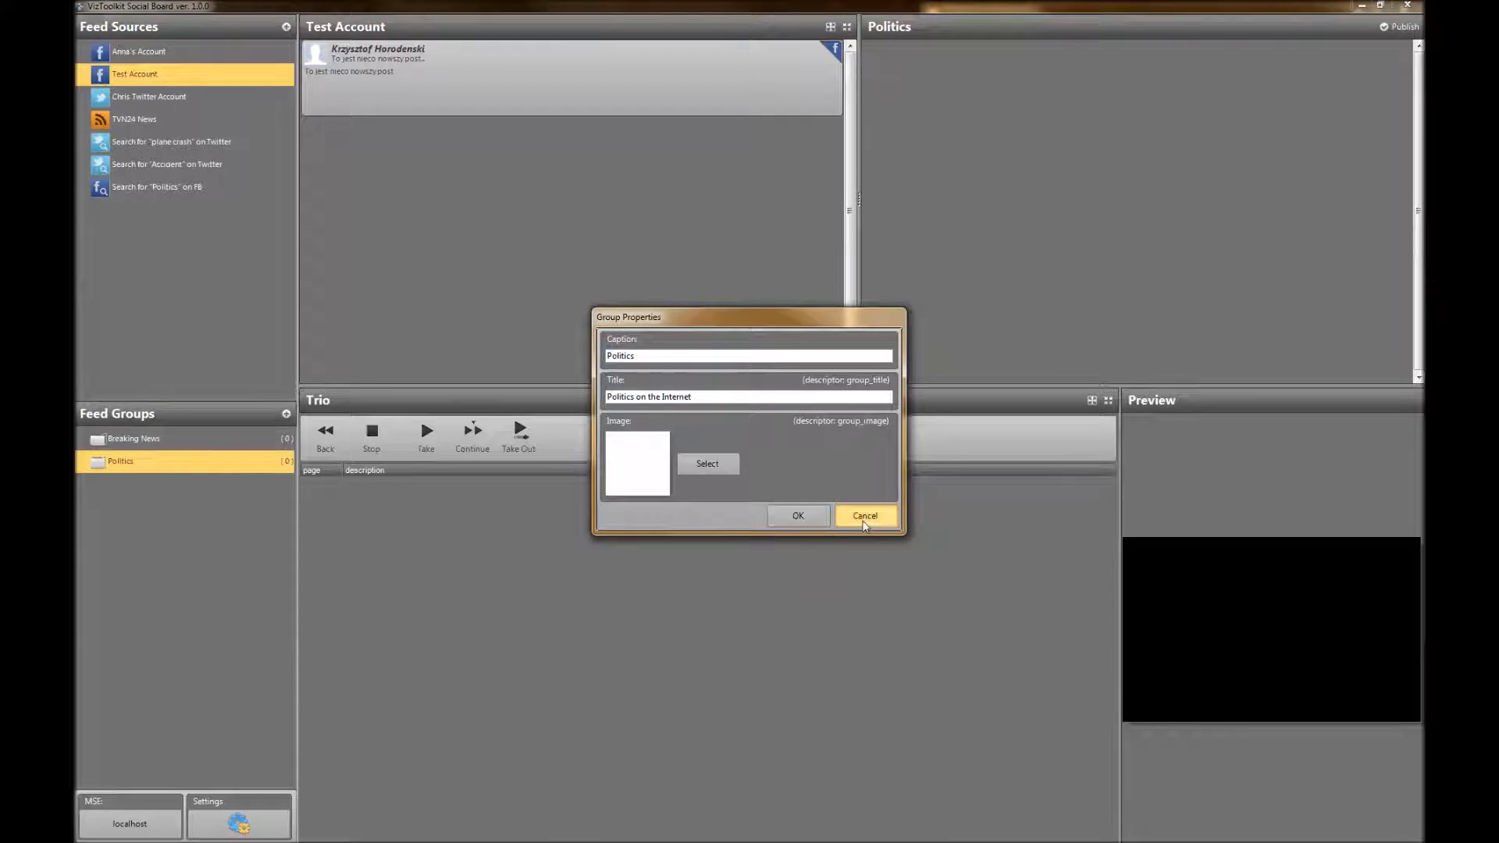
Select the Breaking News group and examine the posts in the account, TVN24 News and Twitter search feed sources
{"action": "left_click", "coordinate": [129, 441]}
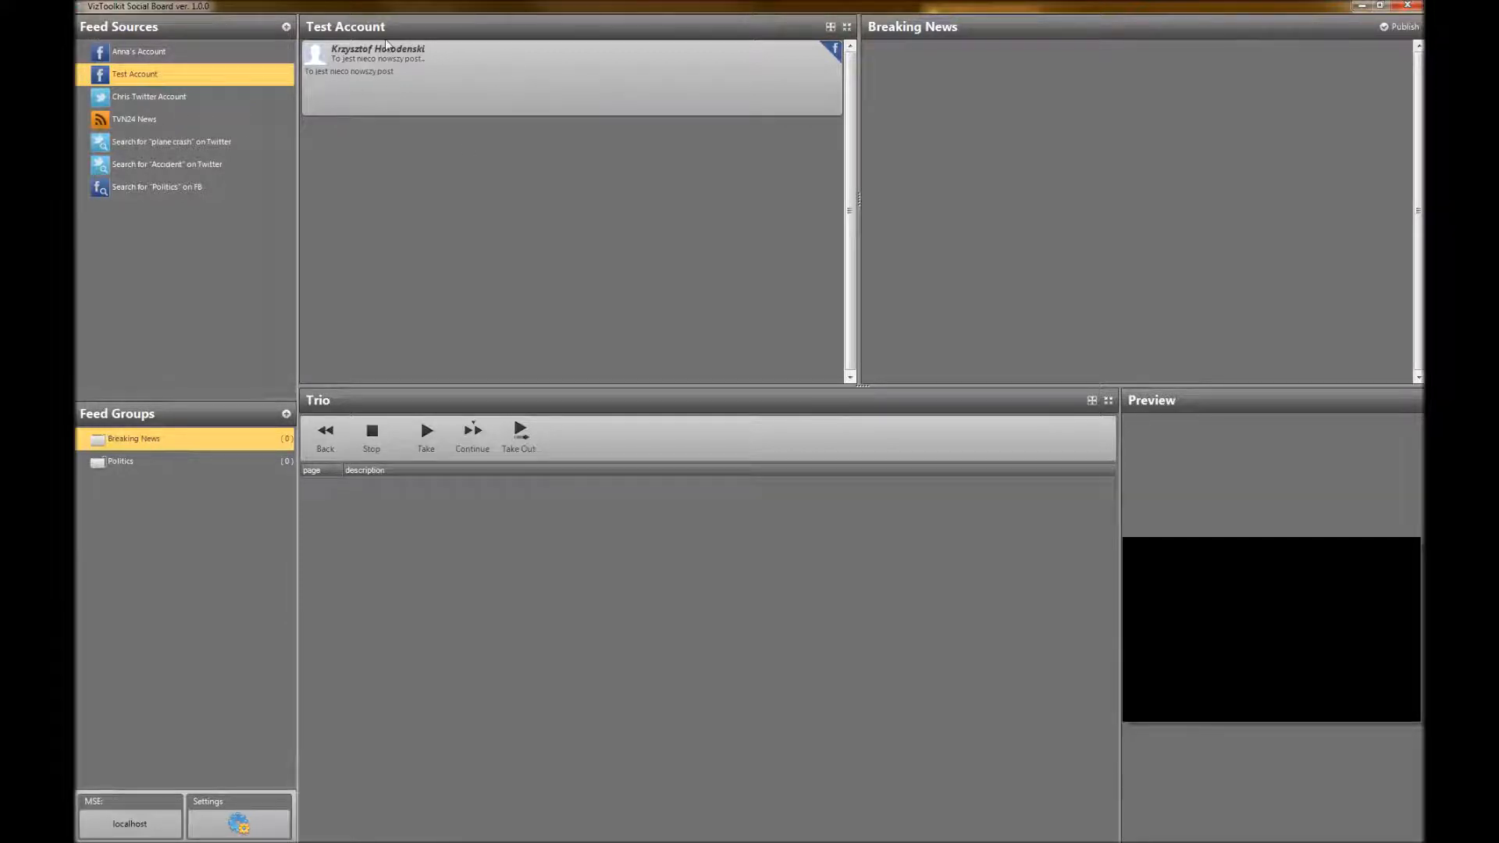
{"action": "left_click", "coordinate": [123, 52]}
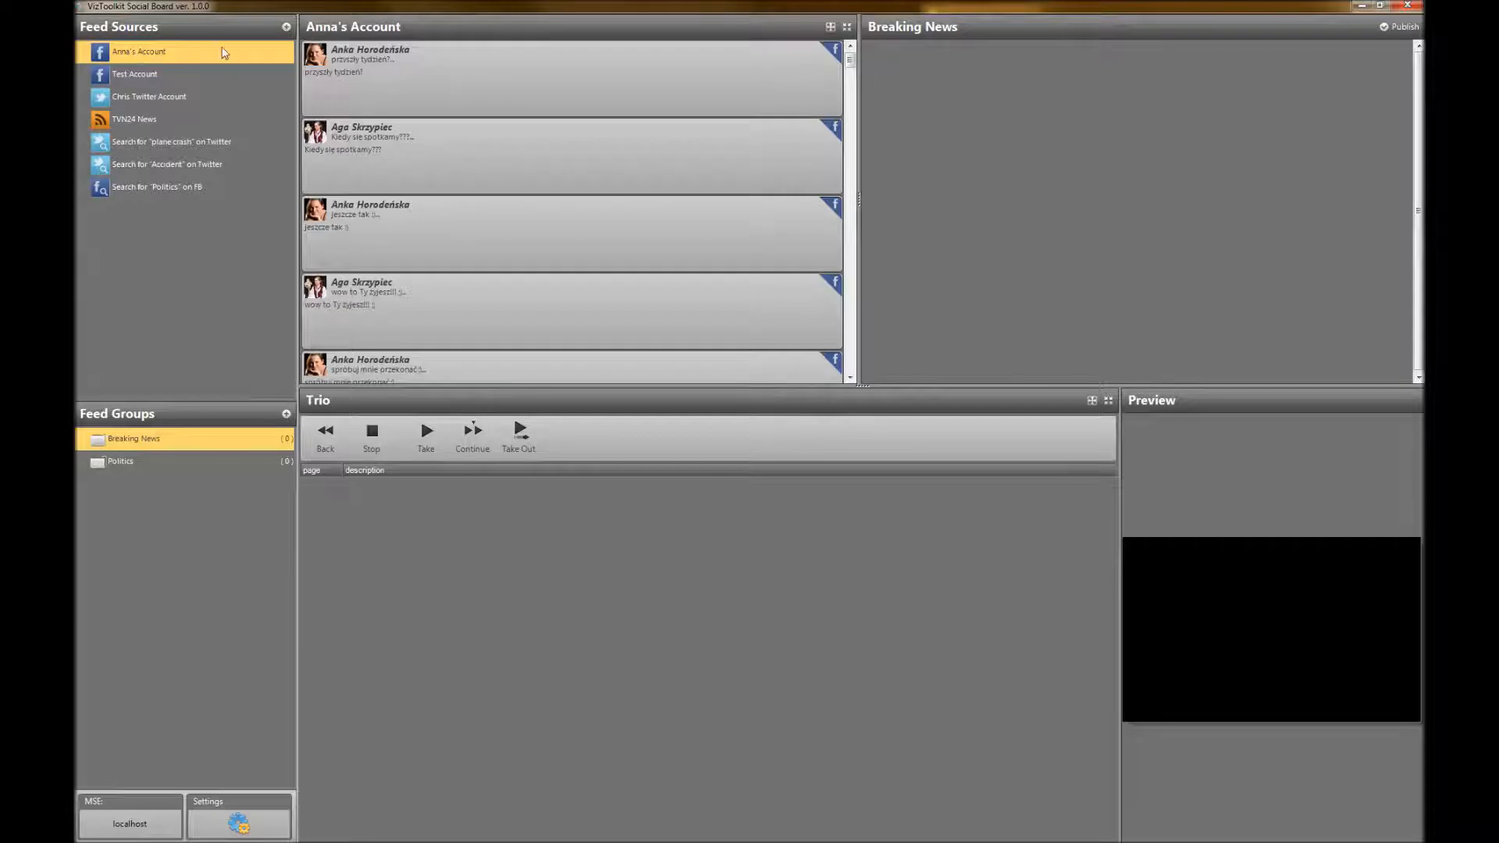
{"action": "left_click", "coordinate": [160, 98]}
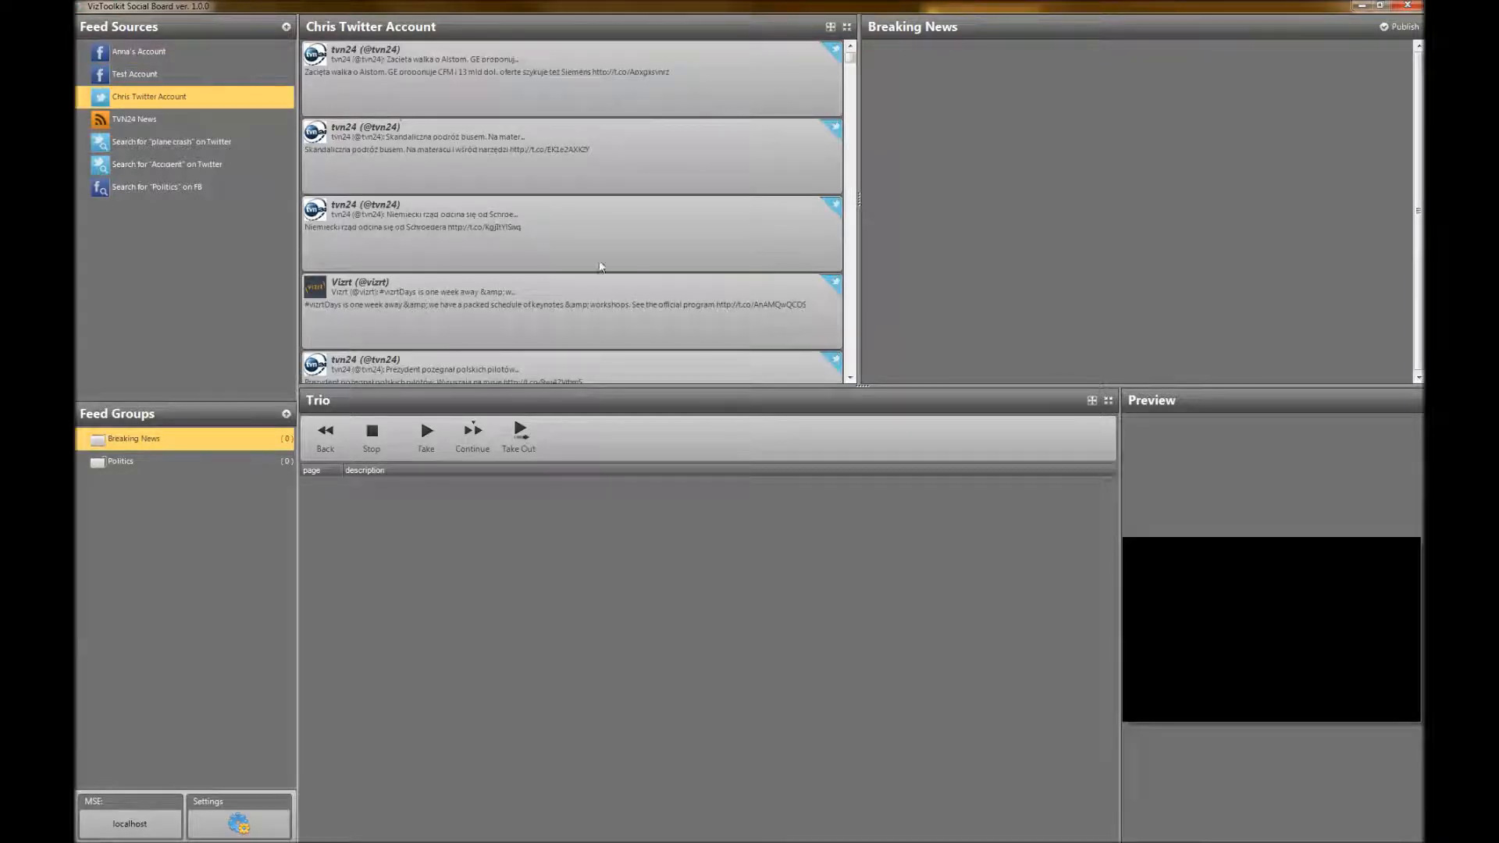
{"action": "left_click", "coordinate": [137, 125]}
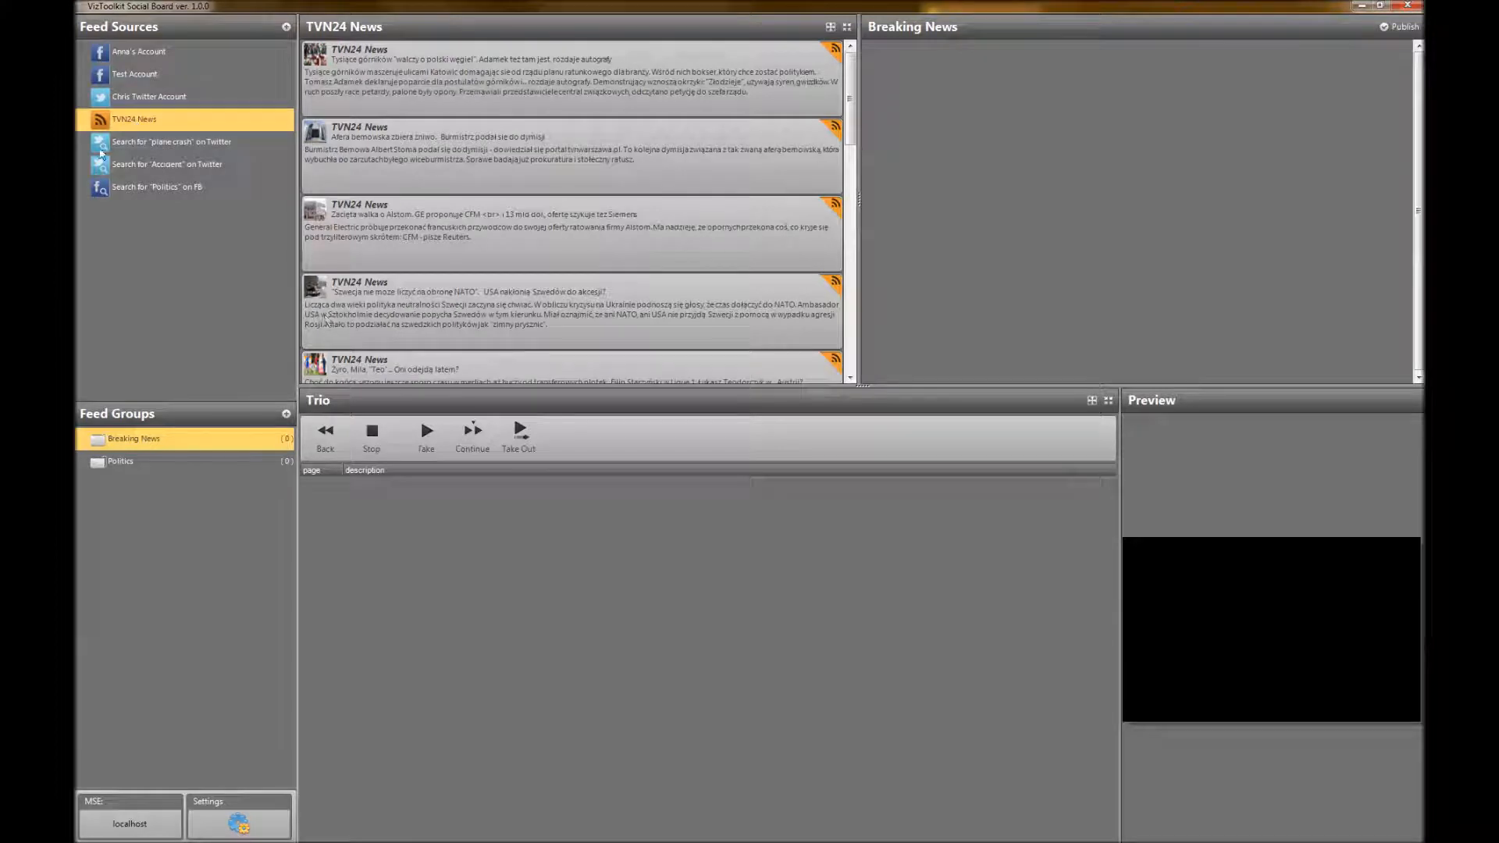
{"action": "left_click", "coordinate": [148, 144]}
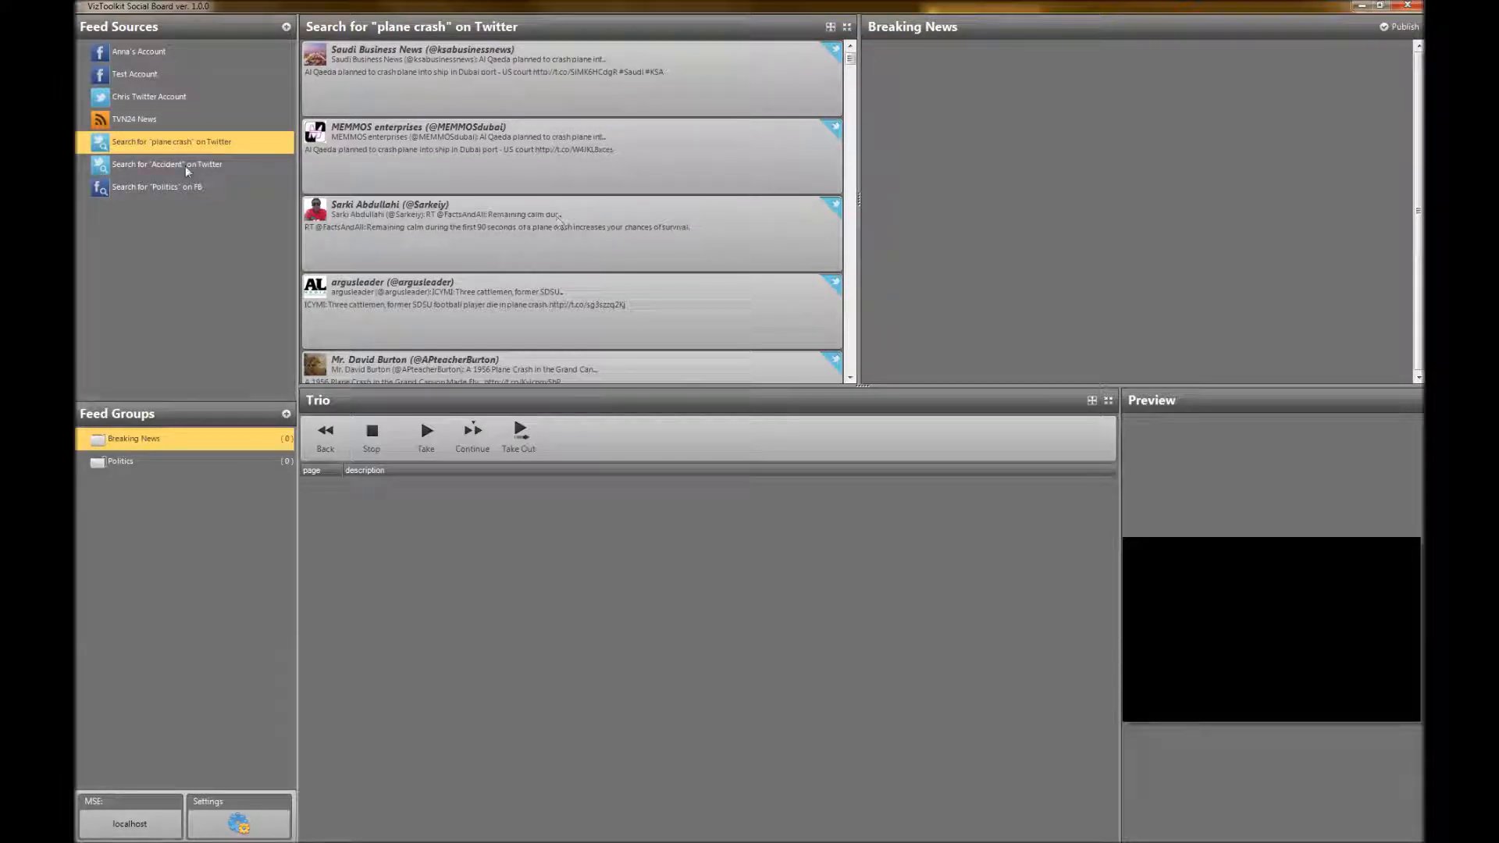
{"action": "left_click", "coordinate": [143, 168]}
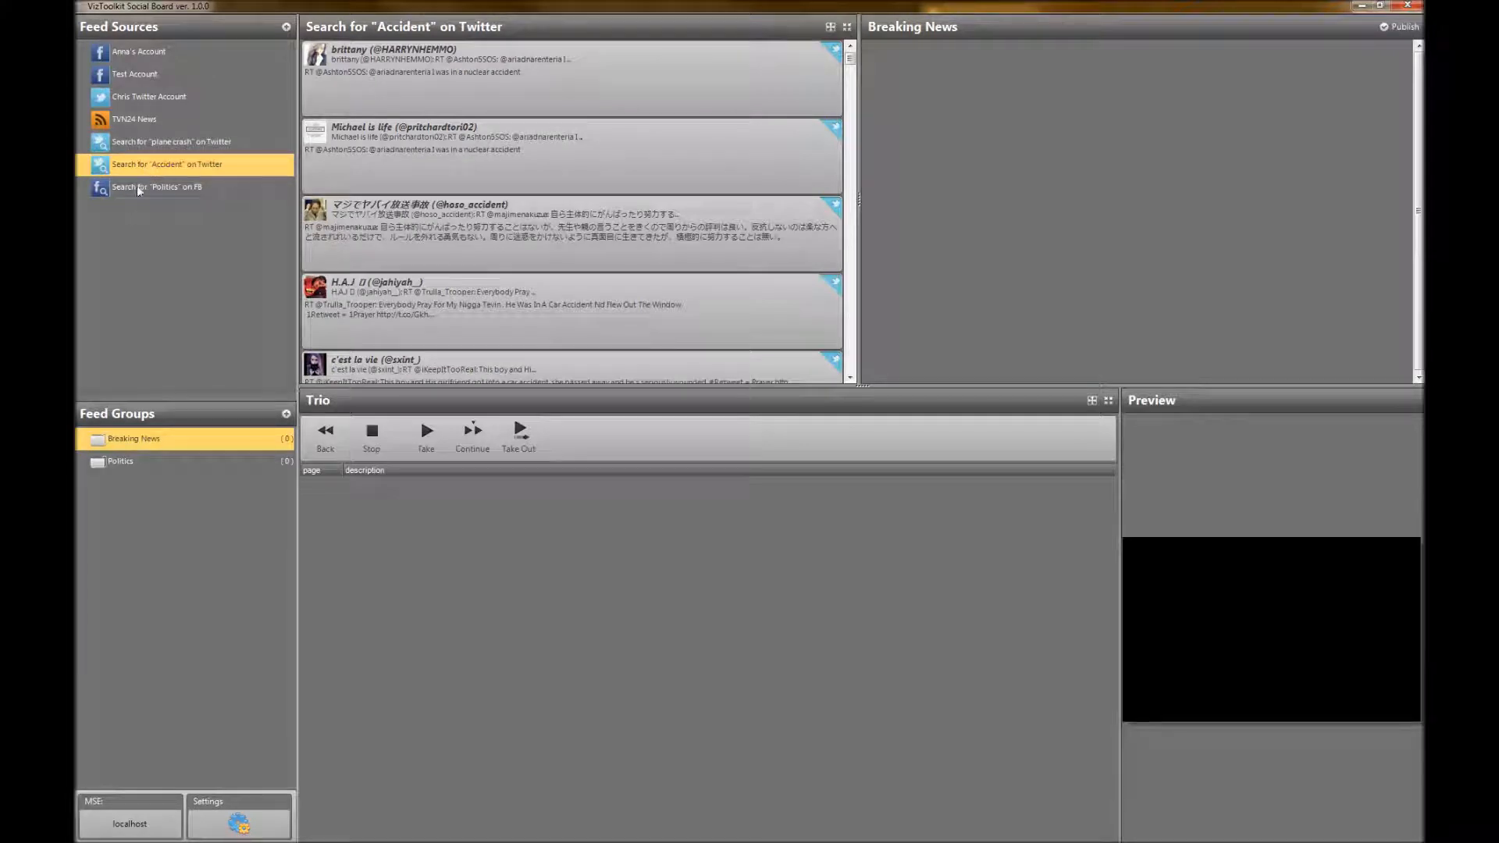
Add the FT.com populism post and the Global Economic Governance Programme, Oxford post from the Facebook "Politics" search to Breaking News together
{"action": "left_click", "coordinate": [129, 187]}
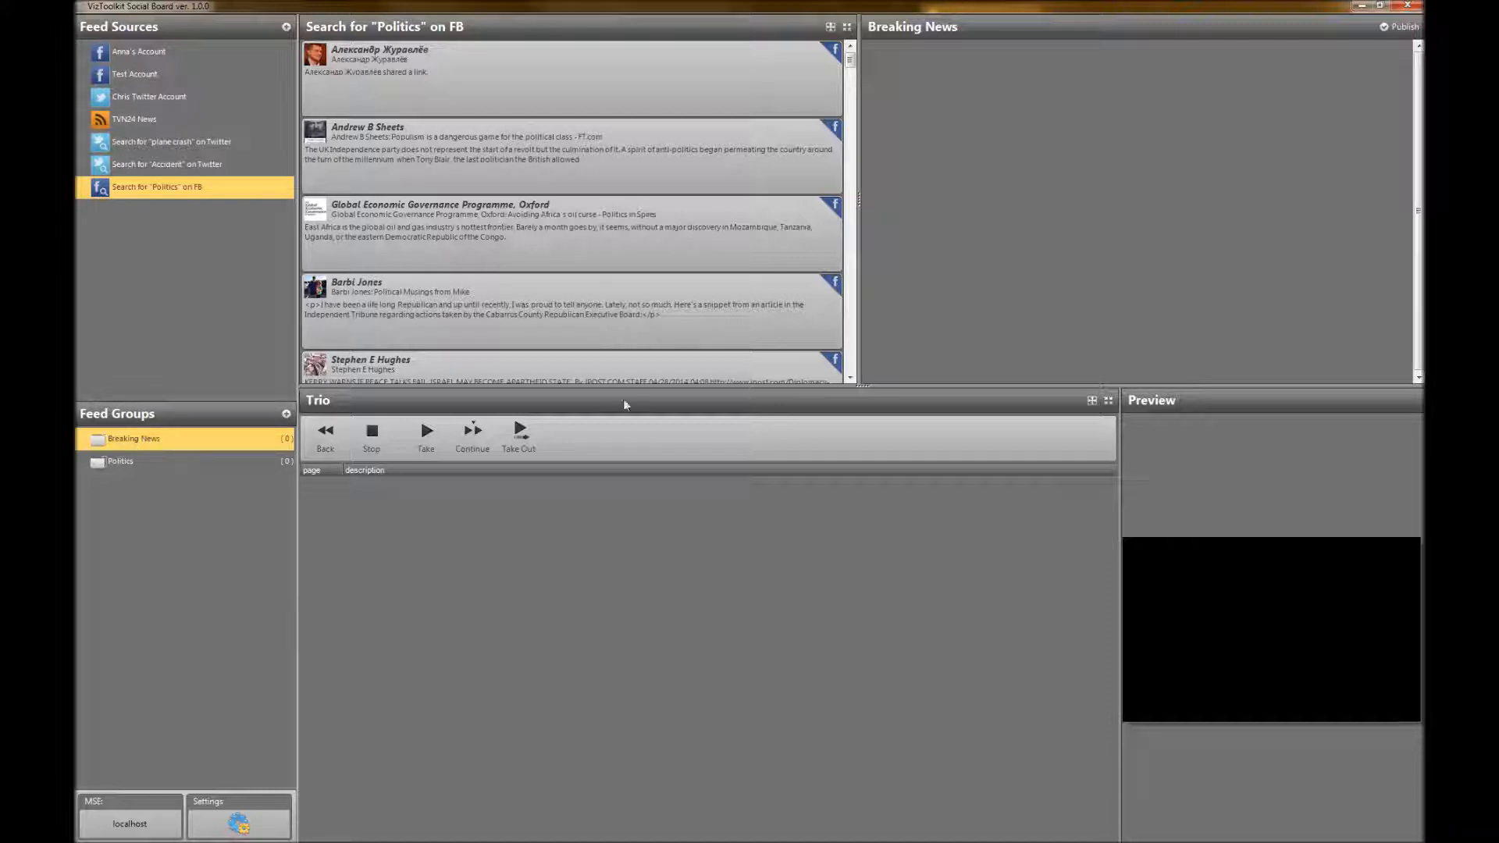
{"action": "left_click", "coordinate": [384, 168]}
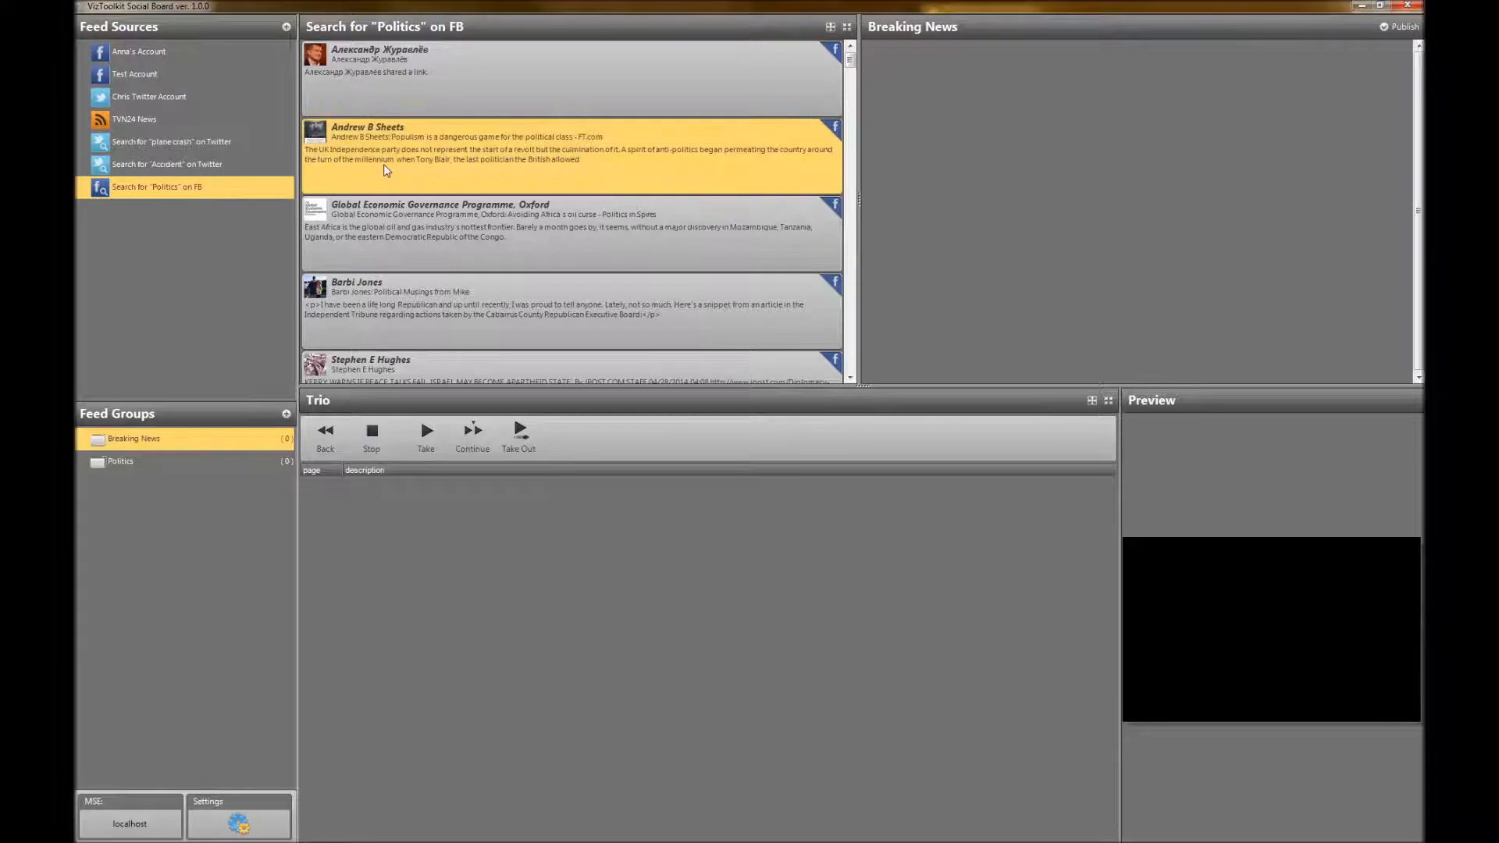
{"action": "left_click", "coordinate": [390, 234], "text": "ctrl"}
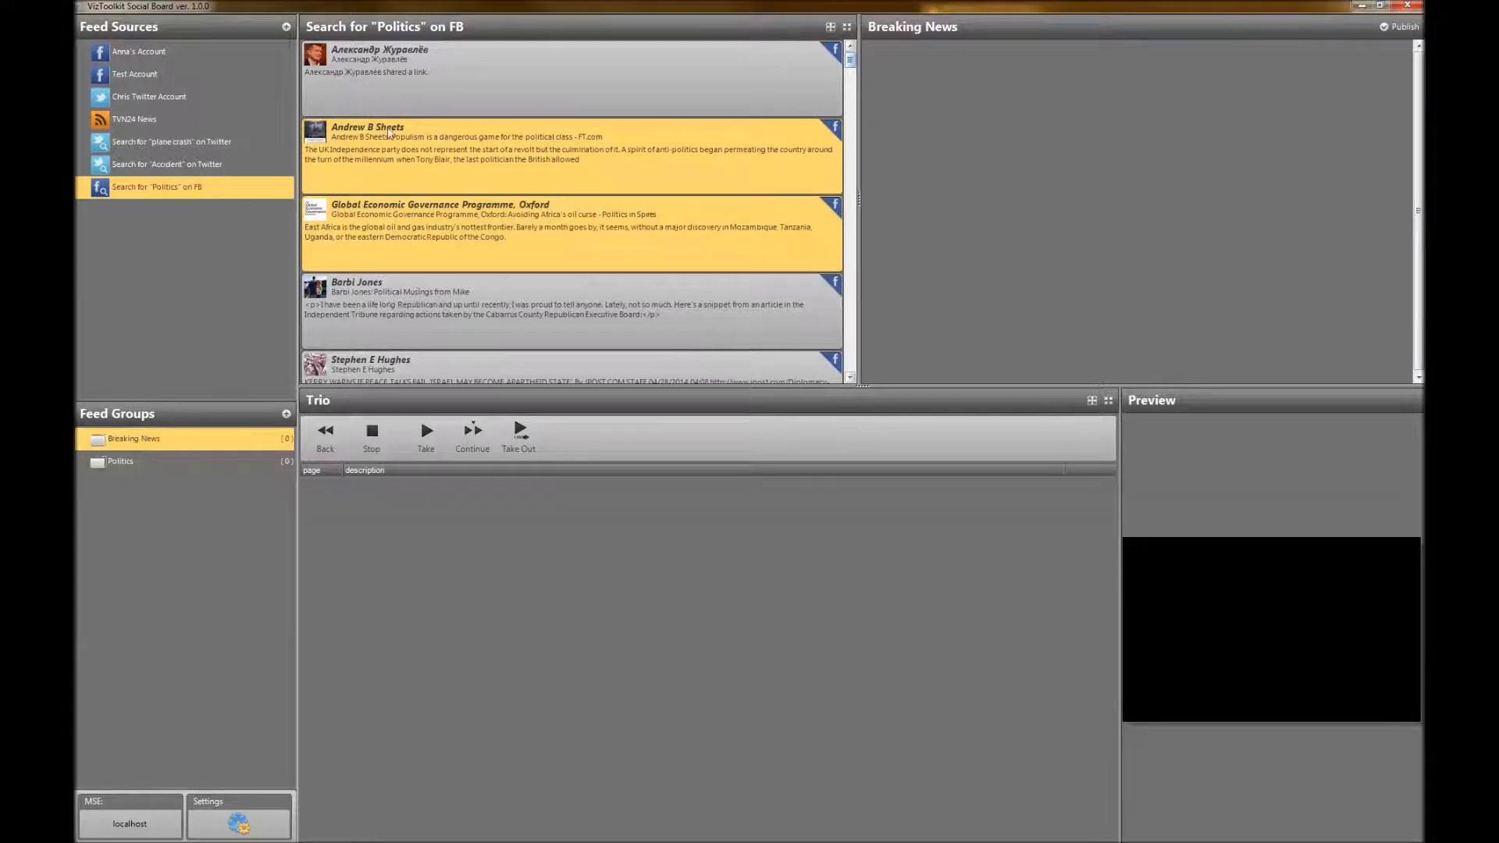
{"action": "left_click_drag", "start_coordinate": [367, 148], "coordinate": [1055, 115]}
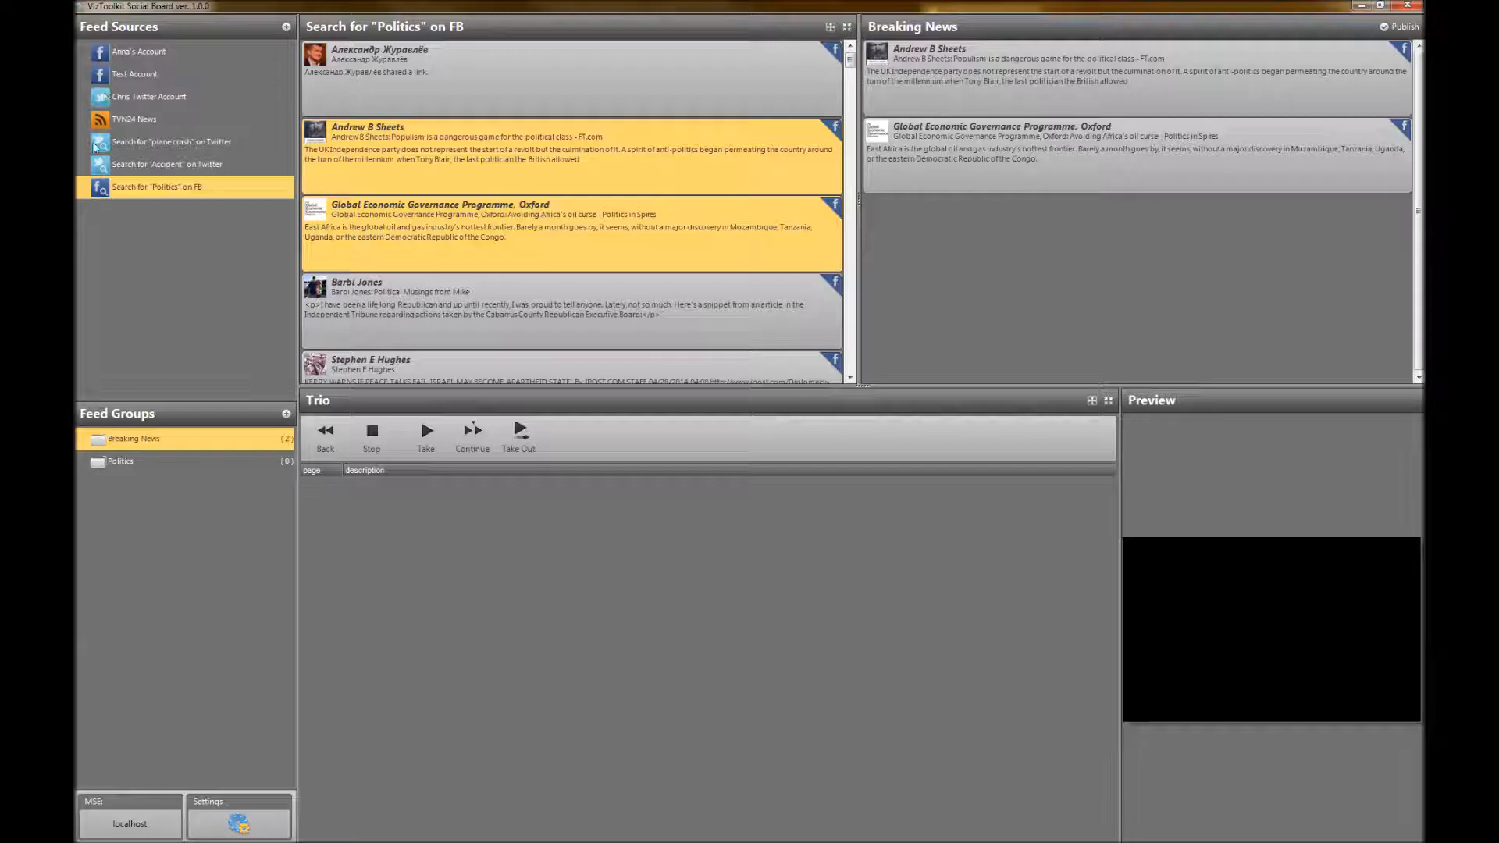
Add the Saudi Business News tweet from the "plane crash" search and the second TVN24 News item to the Breaking News group
{"action": "left_click", "coordinate": [147, 166]}
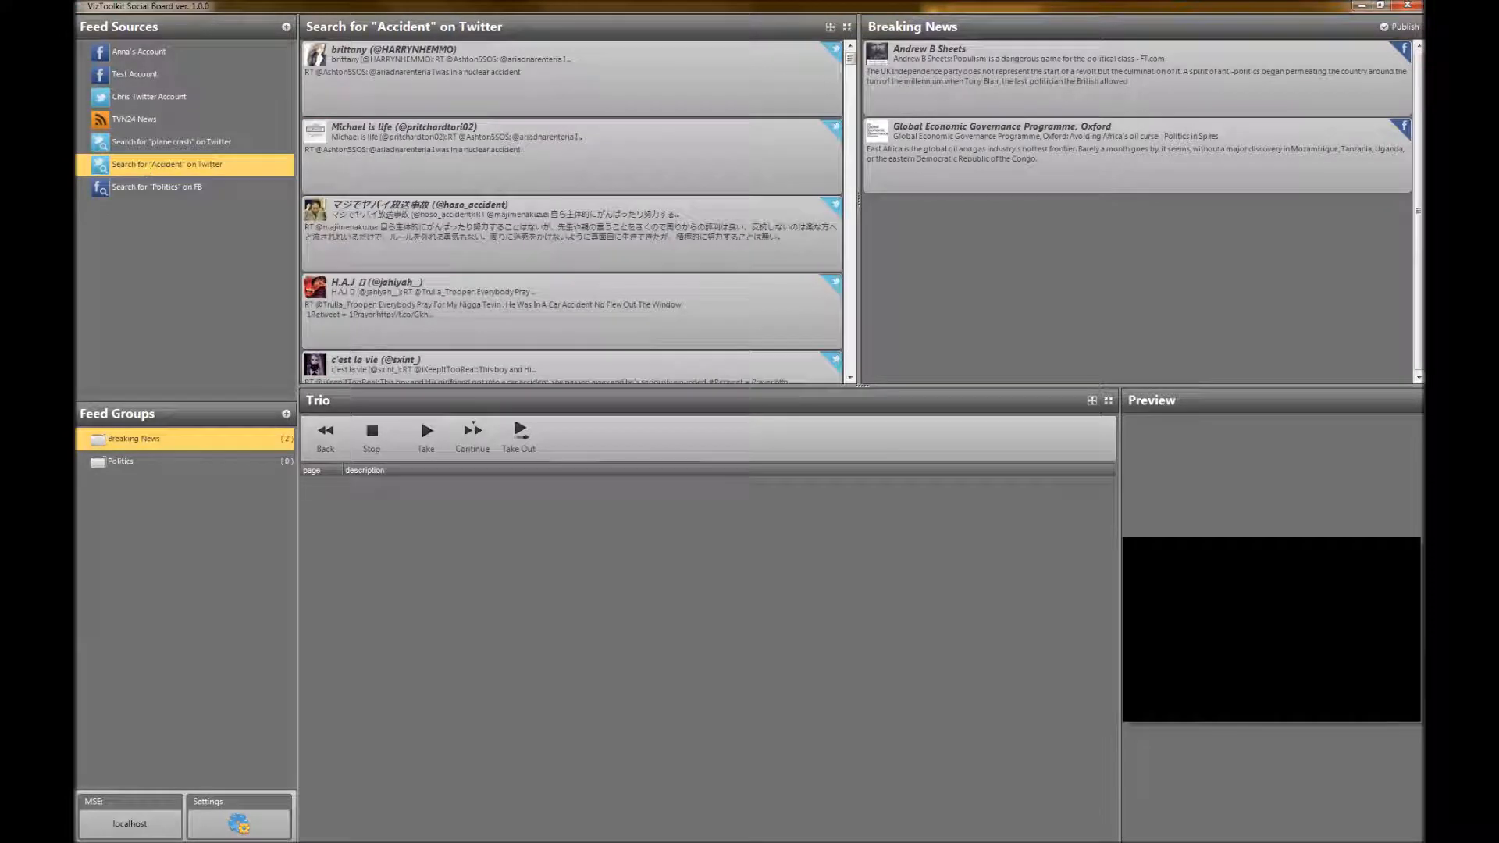
{"action": "left_click", "coordinate": [179, 146]}
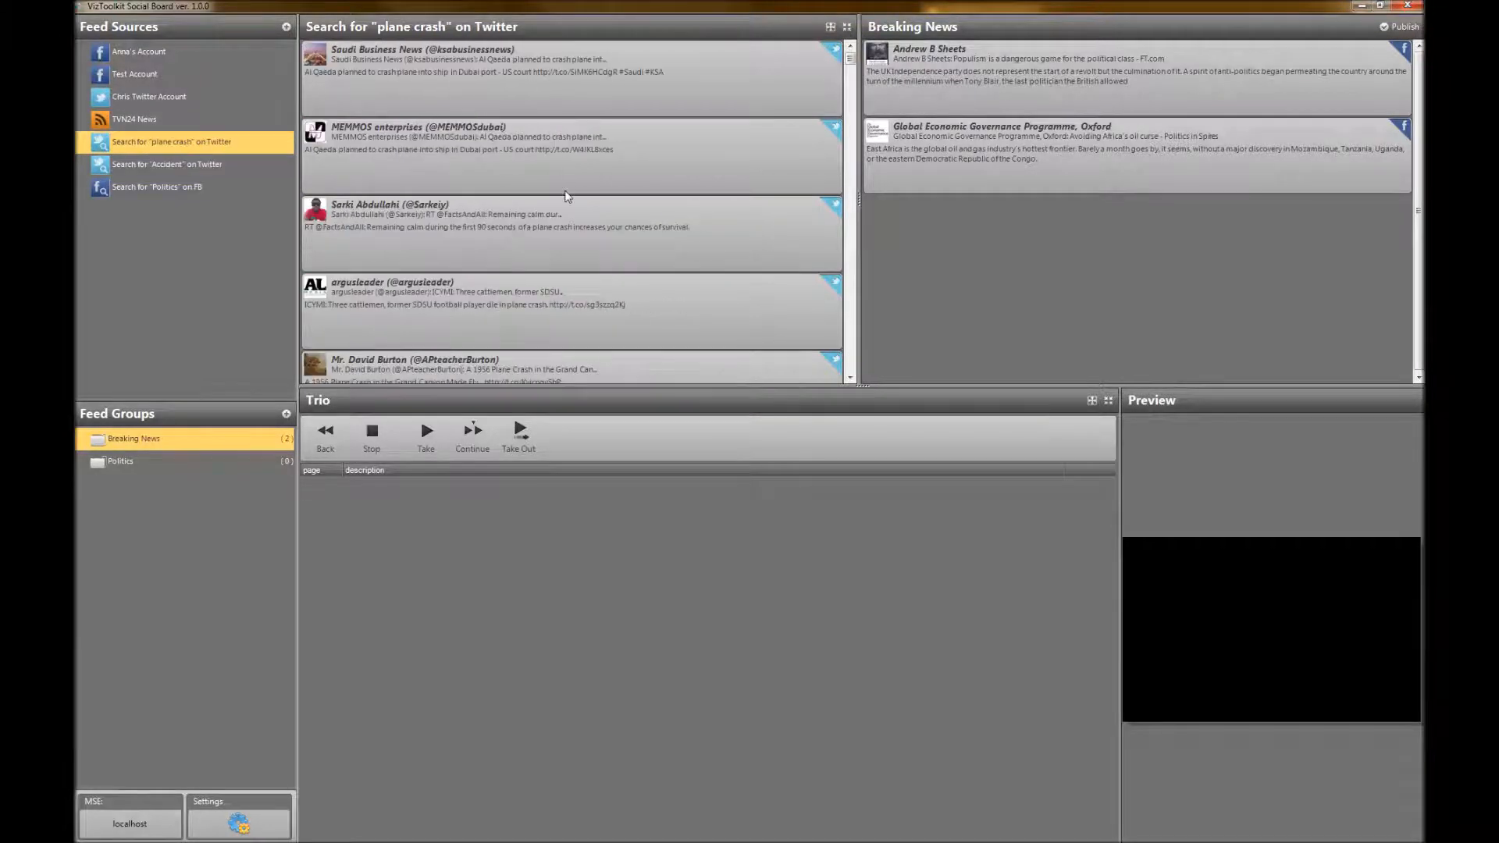
{"action": "left_click_drag", "start_coordinate": [396, 58], "coordinate": [1015, 253]}
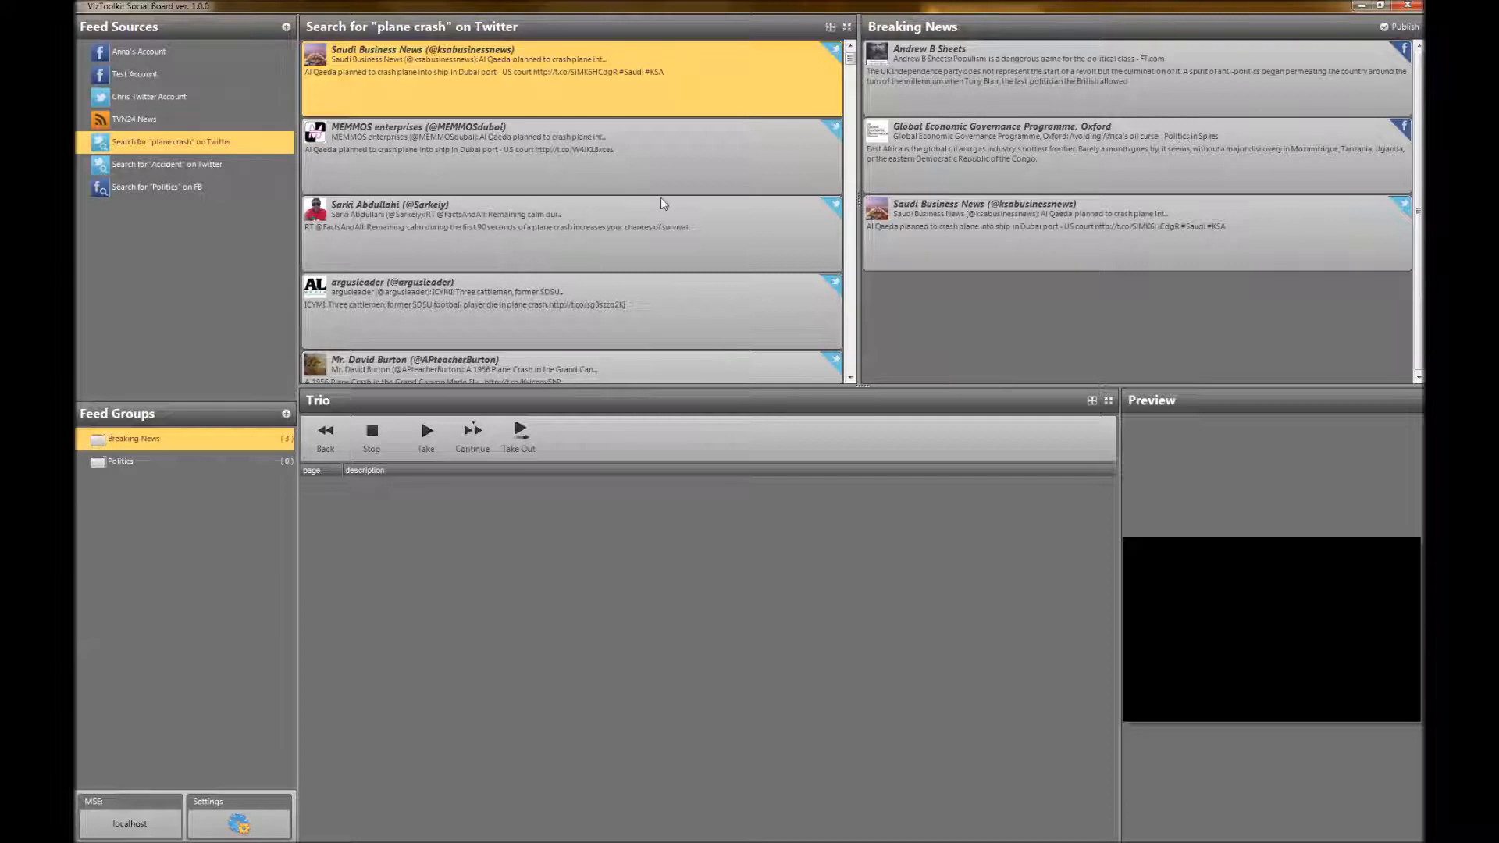
{"action": "left_click", "coordinate": [133, 120]}
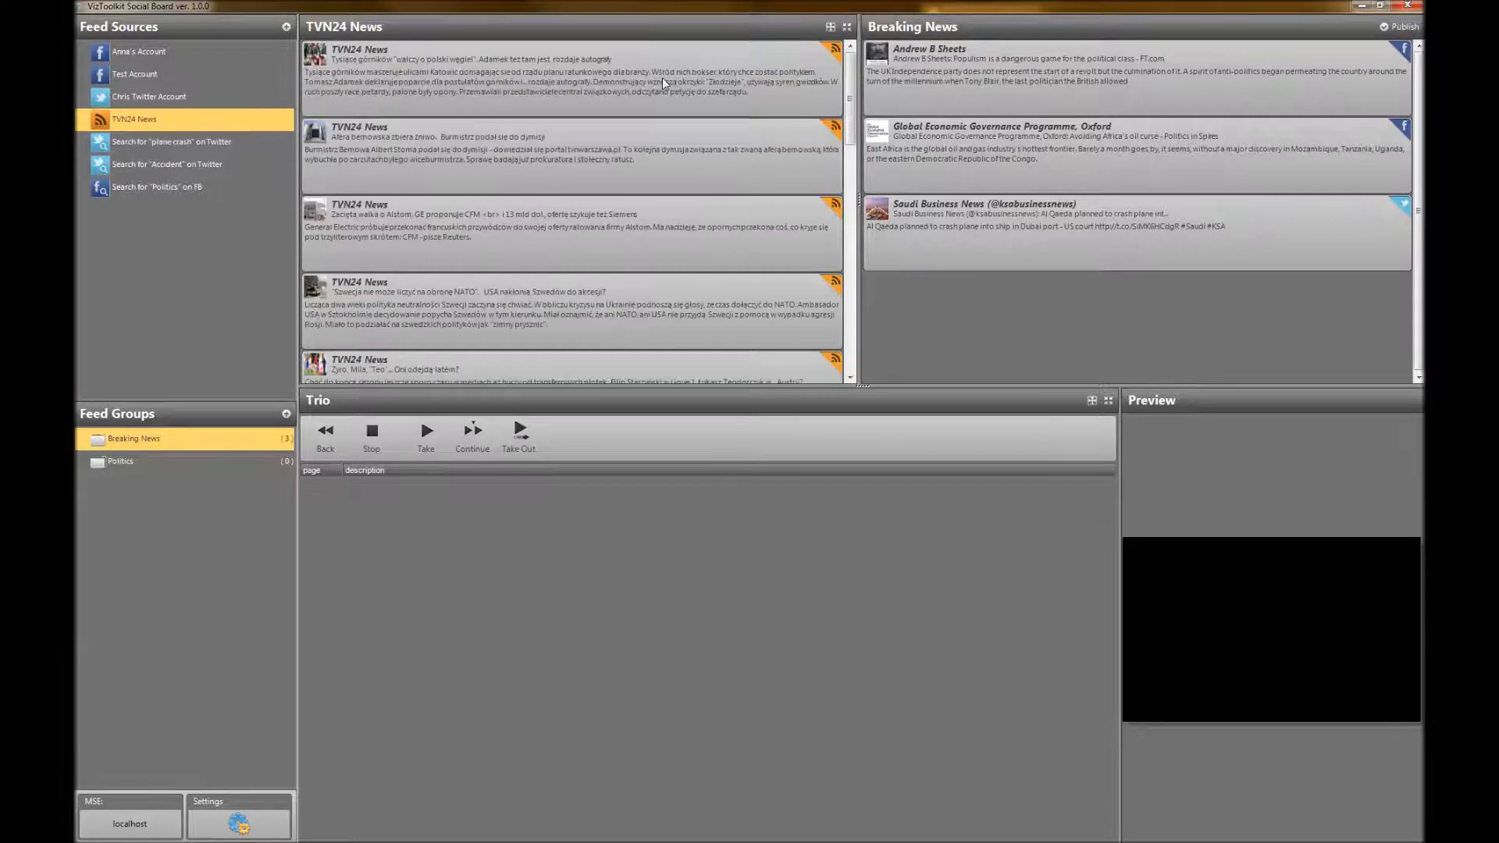
{"action": "left_click_drag", "start_coordinate": [322, 145], "coordinate": [1011, 311]}
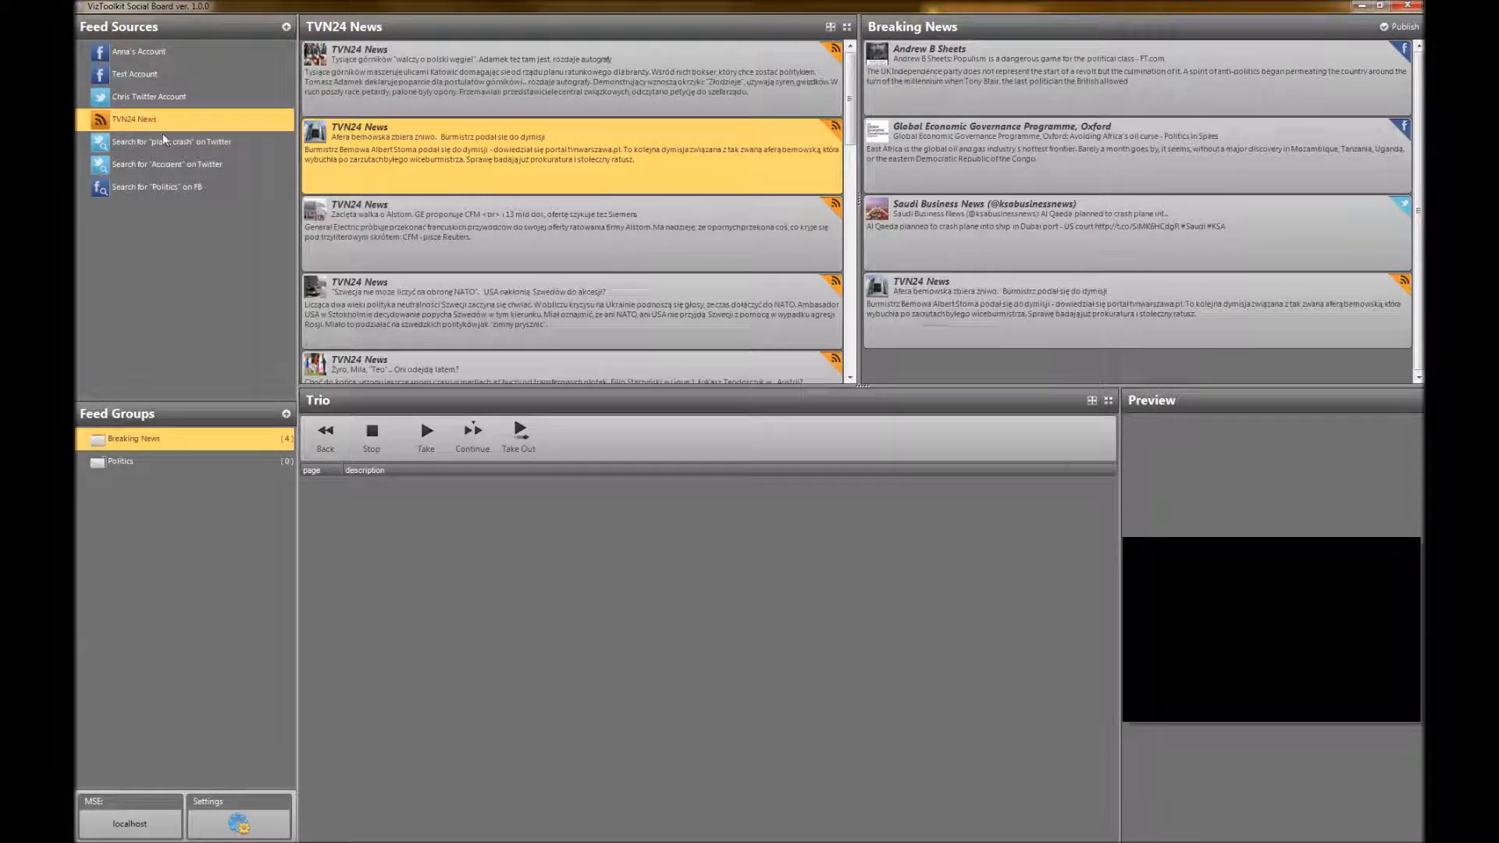
Add the "Be miserable. Or motivate yourself" tweet from the Twitter account feed to the Breaking News group and review the group's posts
{"action": "left_click", "coordinate": [163, 96]}
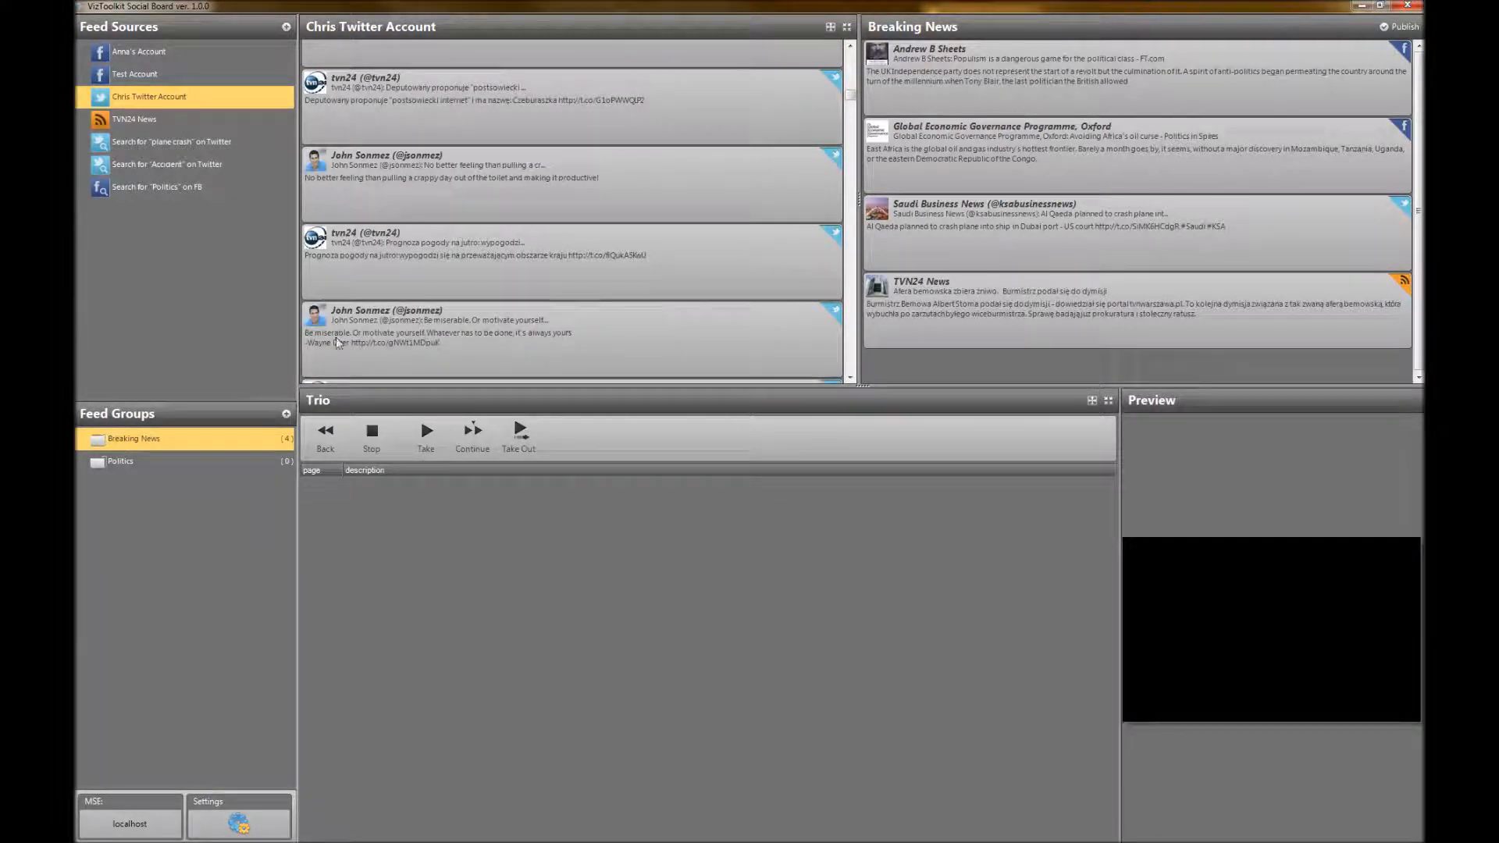
{"action": "left_click", "coordinate": [447, 312]}
{"action": "left_click_drag", "start_coordinate": [368, 314], "coordinate": [1092, 379]}
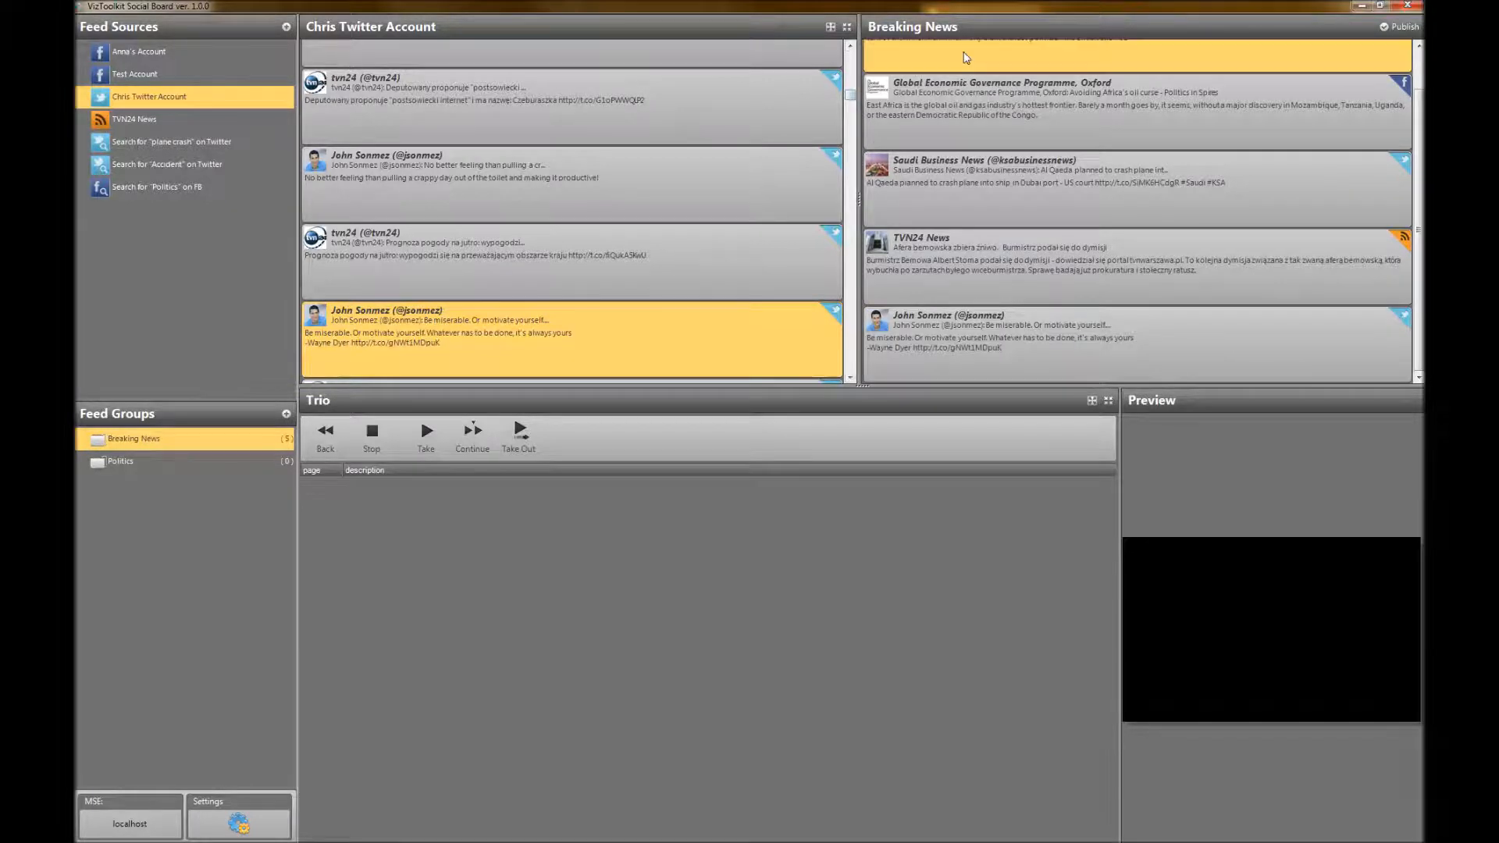
{"action": "scroll", "coordinate": [1029, 331], "scroll_direction": "up", "scroll_amount": 1}
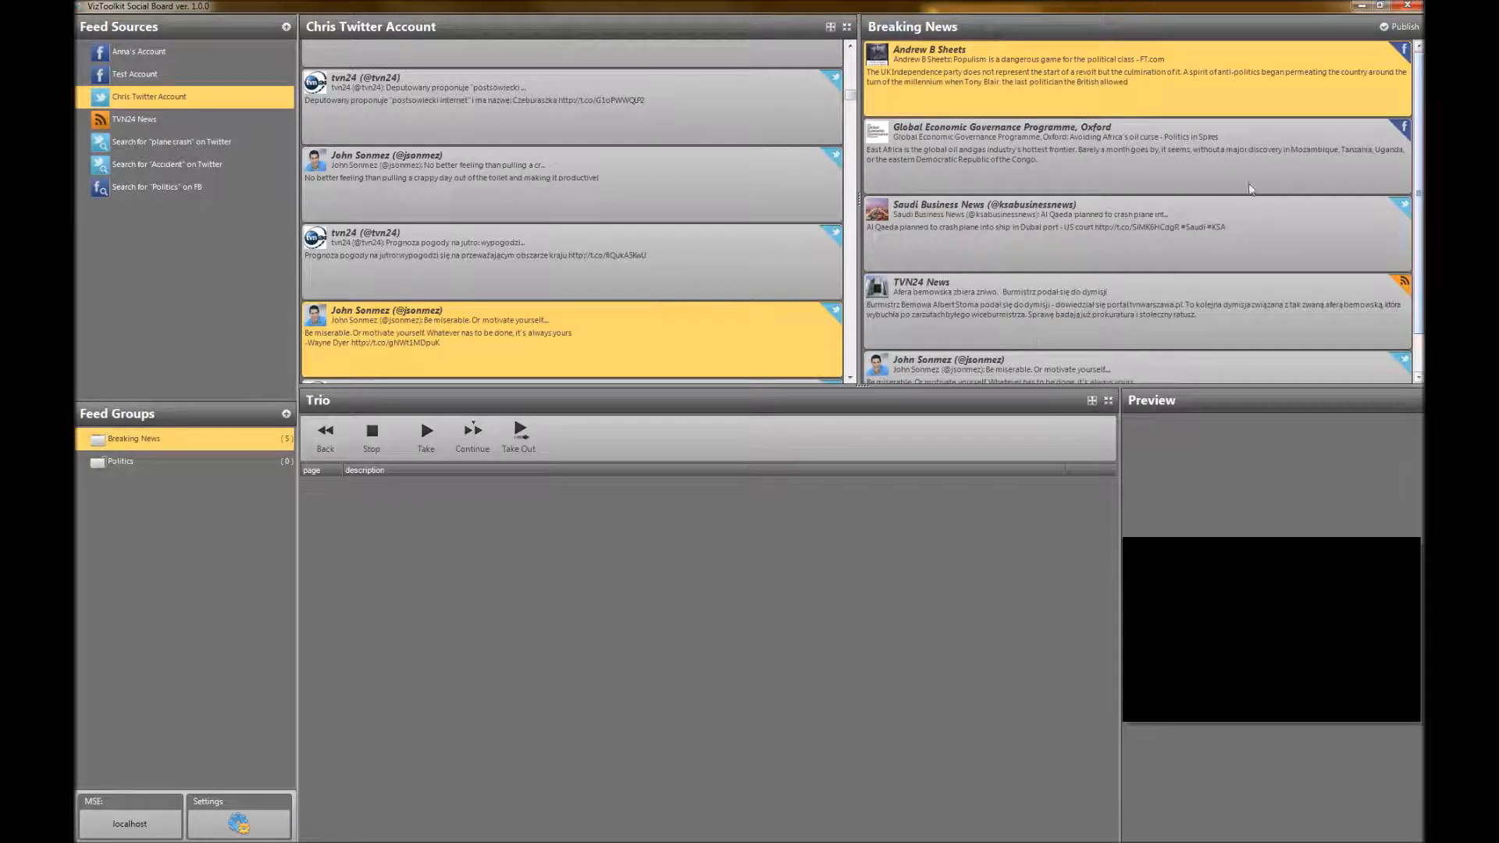
{"action": "scroll", "coordinate": [1005, 148], "scroll_direction": "down", "scroll_amount": 1}
{"action": "scroll", "coordinate": [1108, 162], "scroll_direction": "up", "scroll_amount": 1}
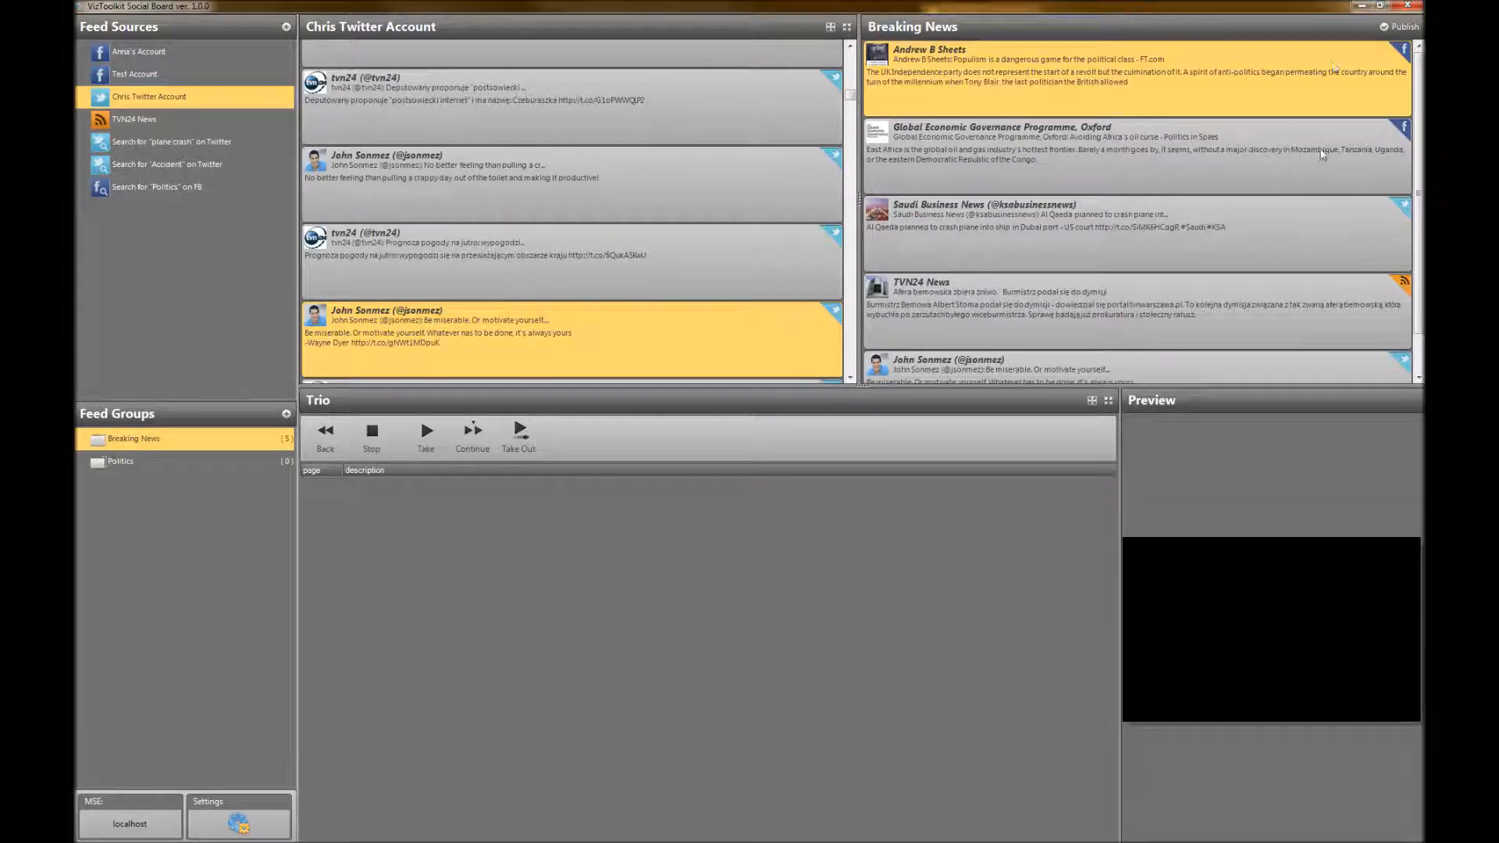
Publish the Breaking News group with the MESSAGE_x2_WITH_HEADER template and dismiss the publishing results
{"action": "left_click", "coordinate": [1390, 30]}
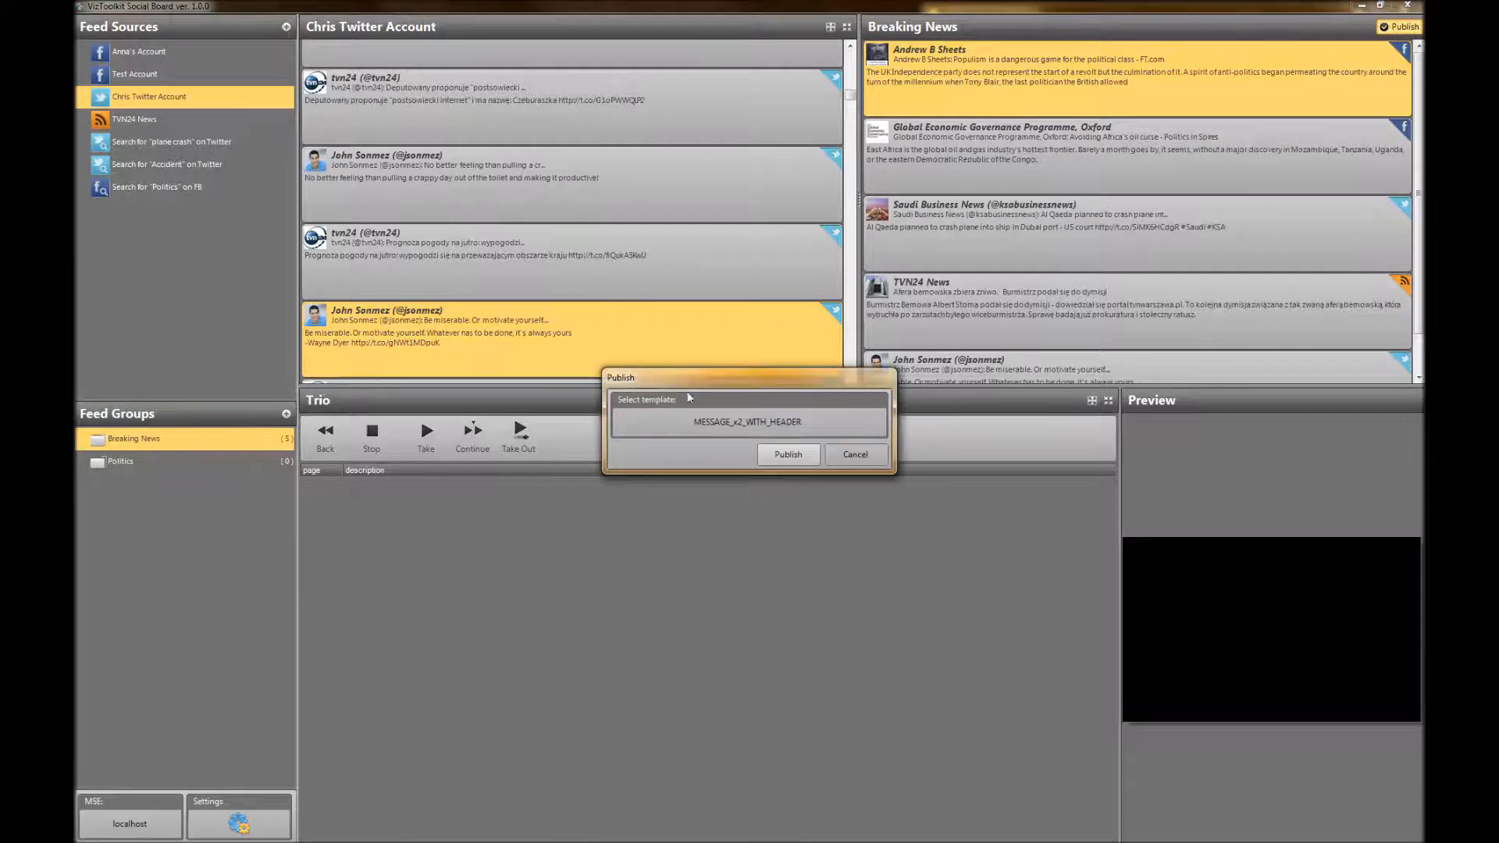
{"action": "left_click", "coordinate": [751, 423]}
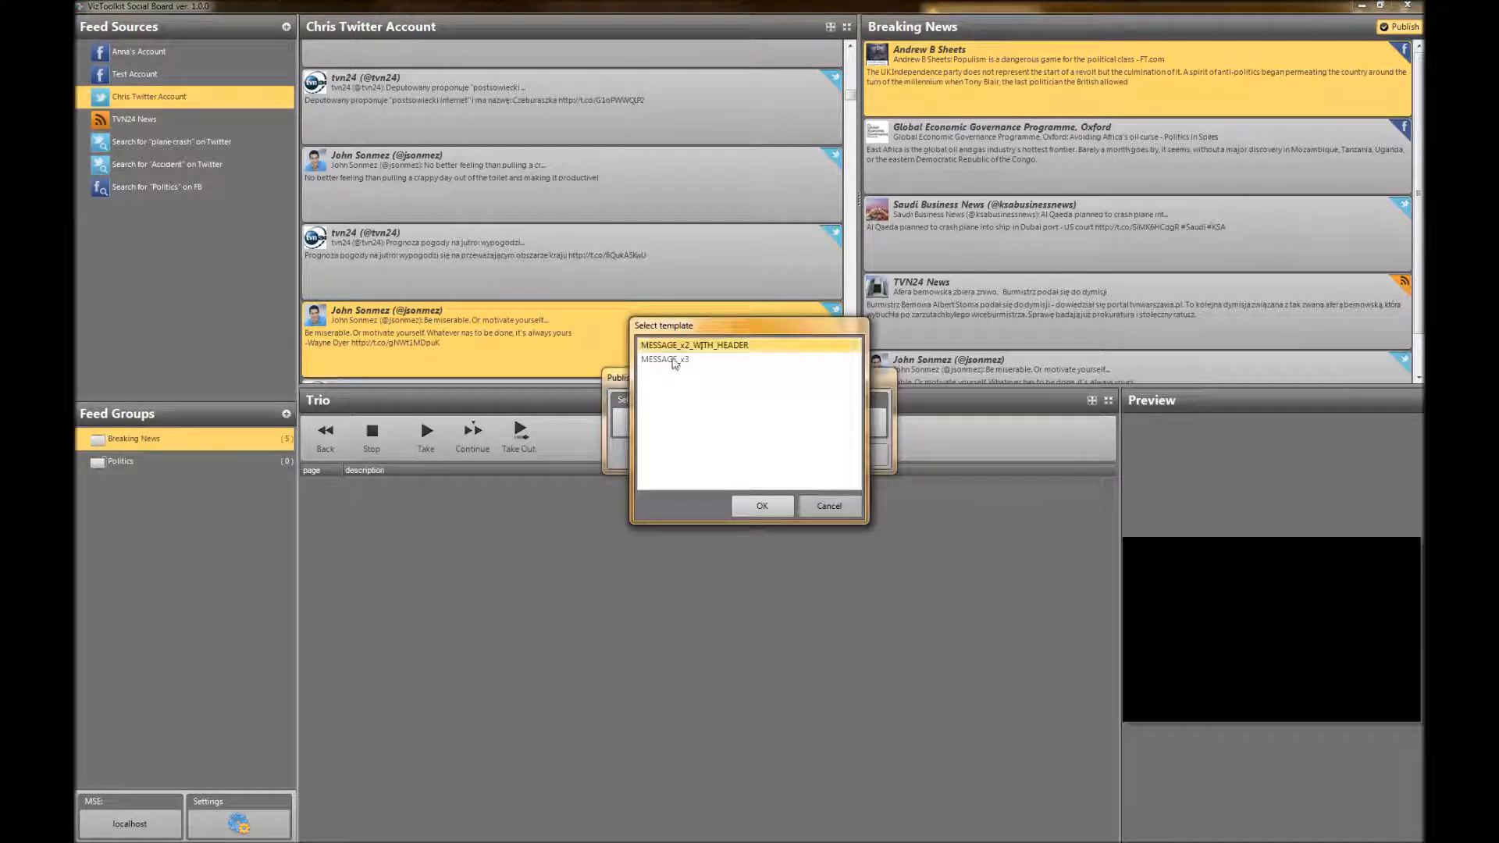
{"action": "left_click", "coordinate": [769, 507]}
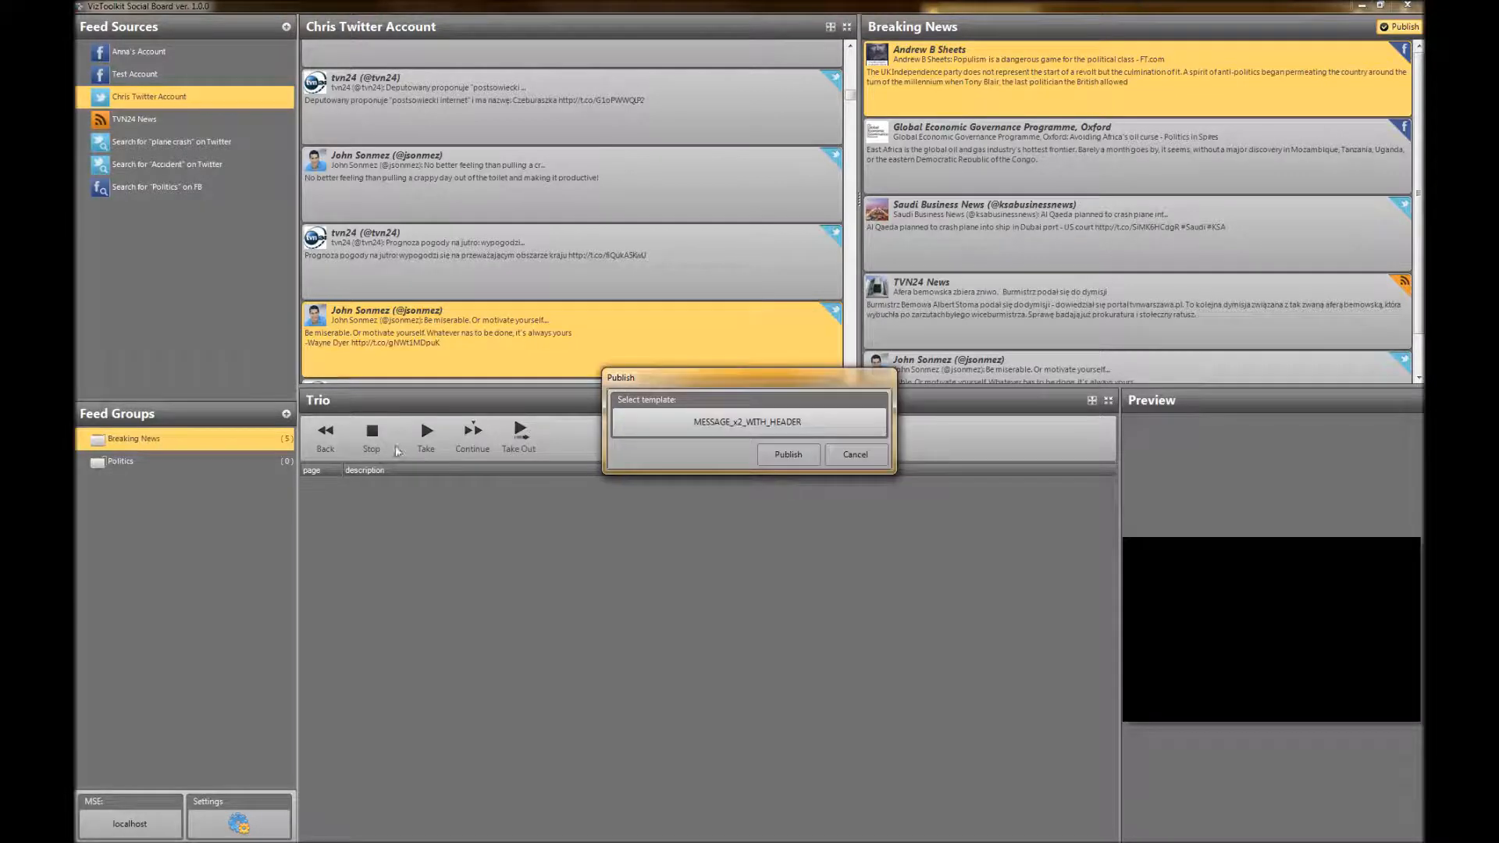
{"action": "left_click", "coordinate": [788, 456]}
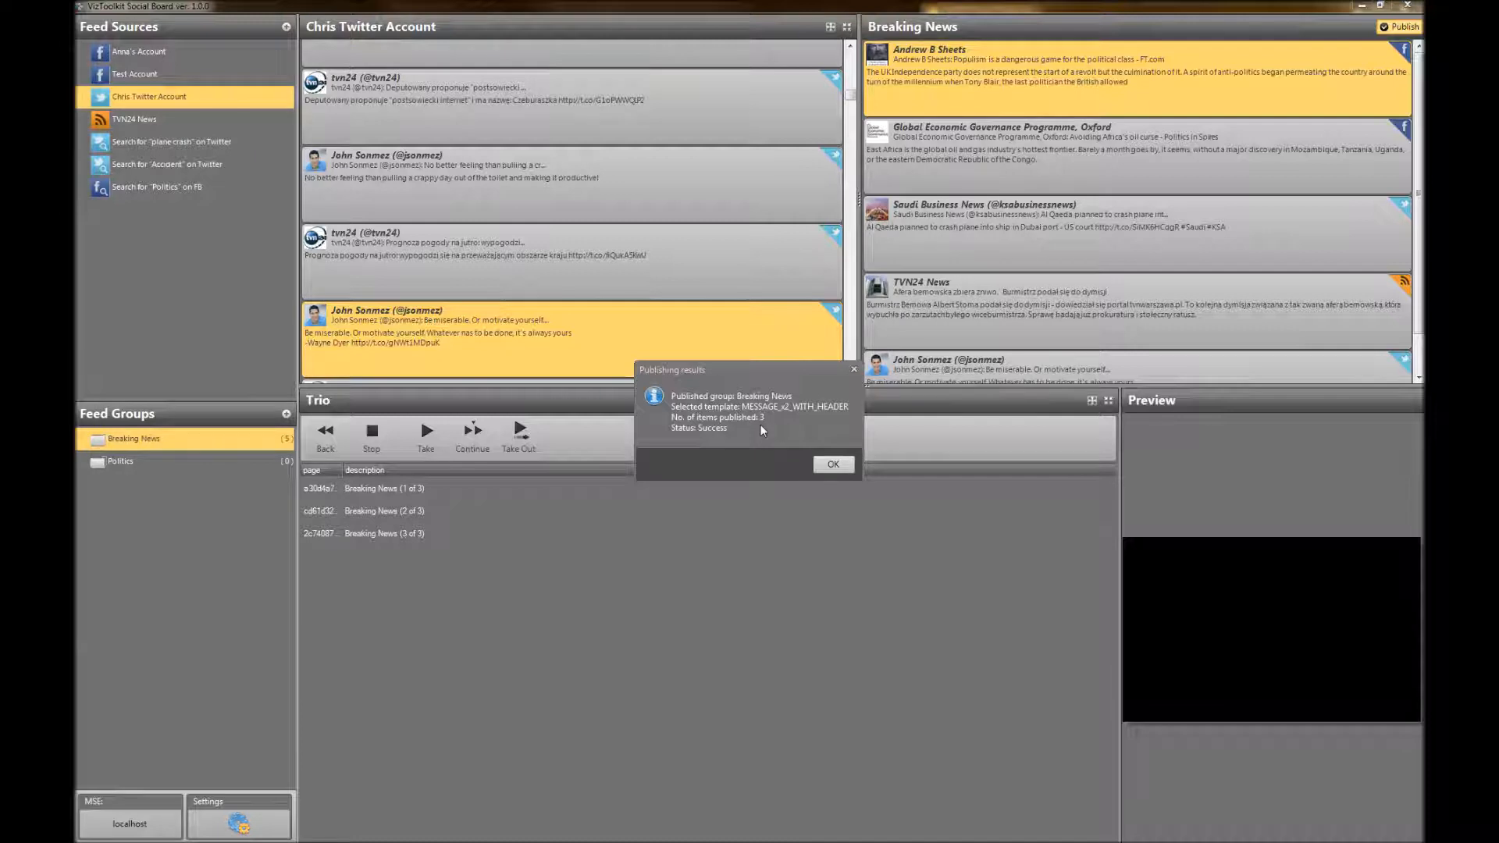
{"action": "left_click", "coordinate": [851, 466]}
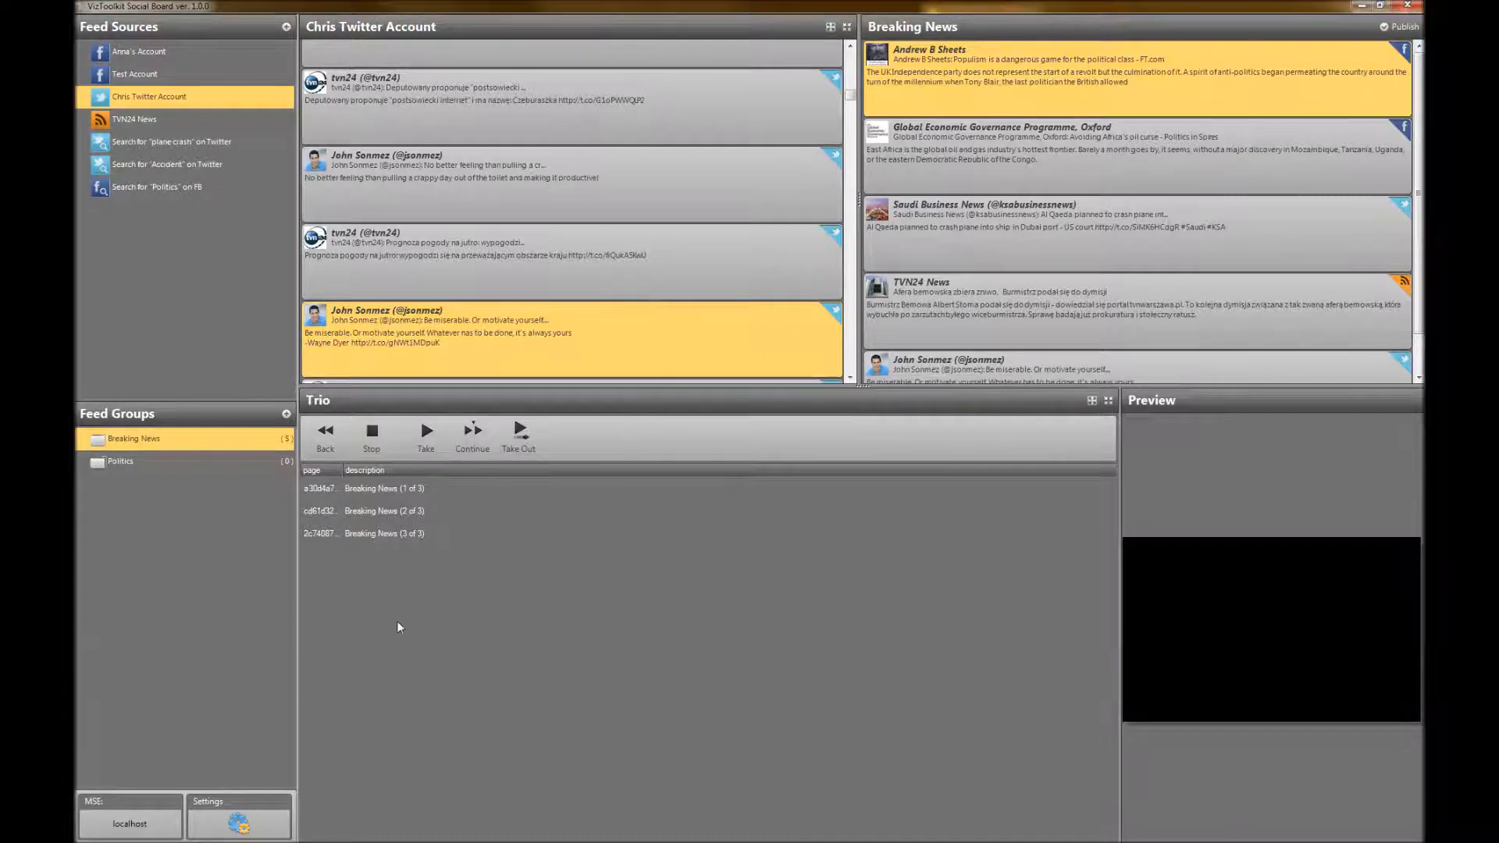
Preview each of the published Breaking News pages in the Trio list, ending on page 1 of 3
{"action": "left_click", "coordinate": [381, 492]}
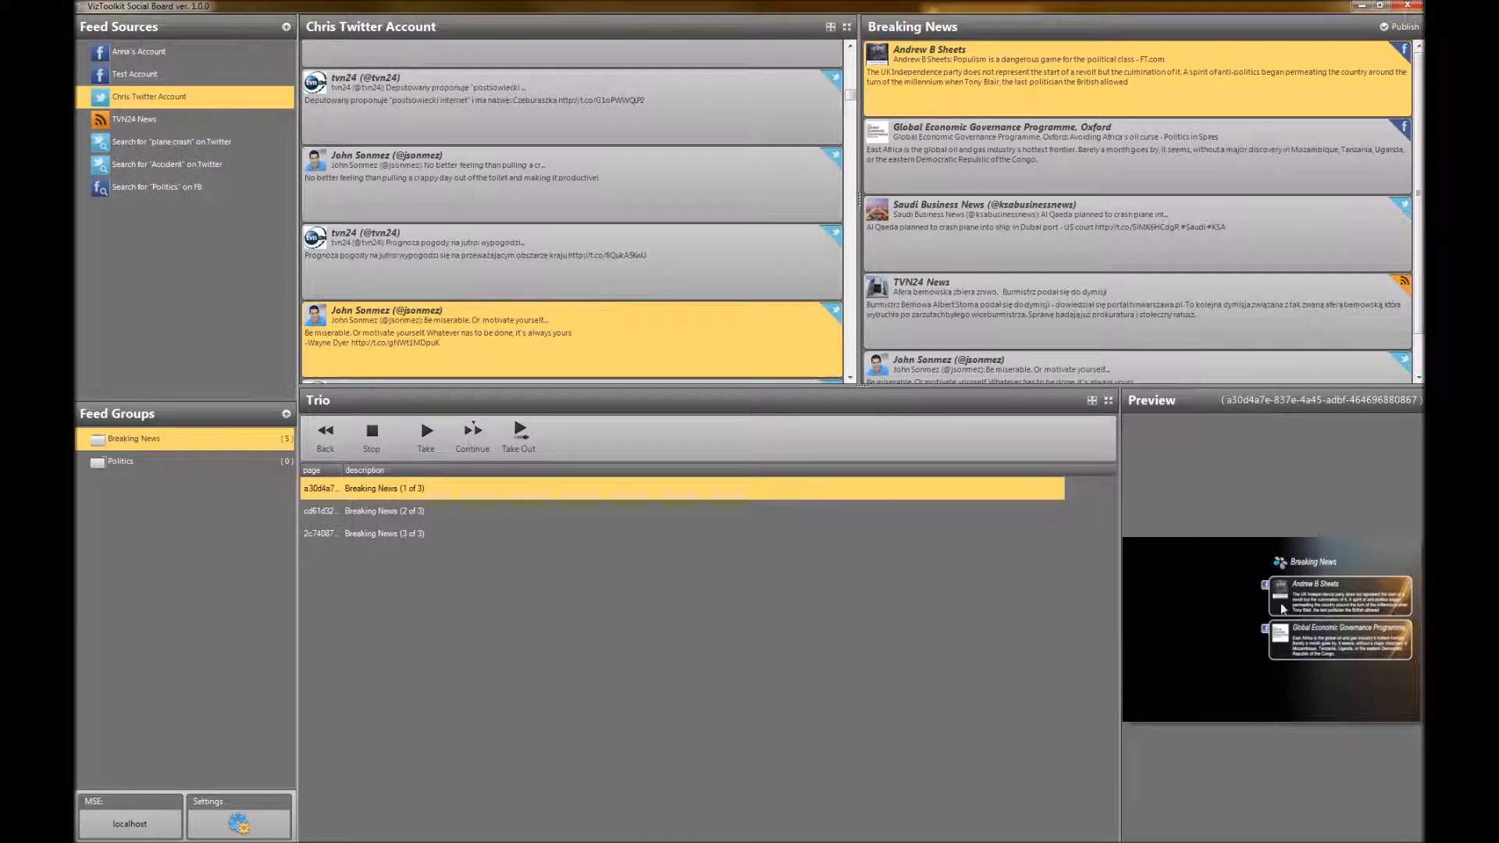
{"action": "left_click", "coordinate": [373, 514]}
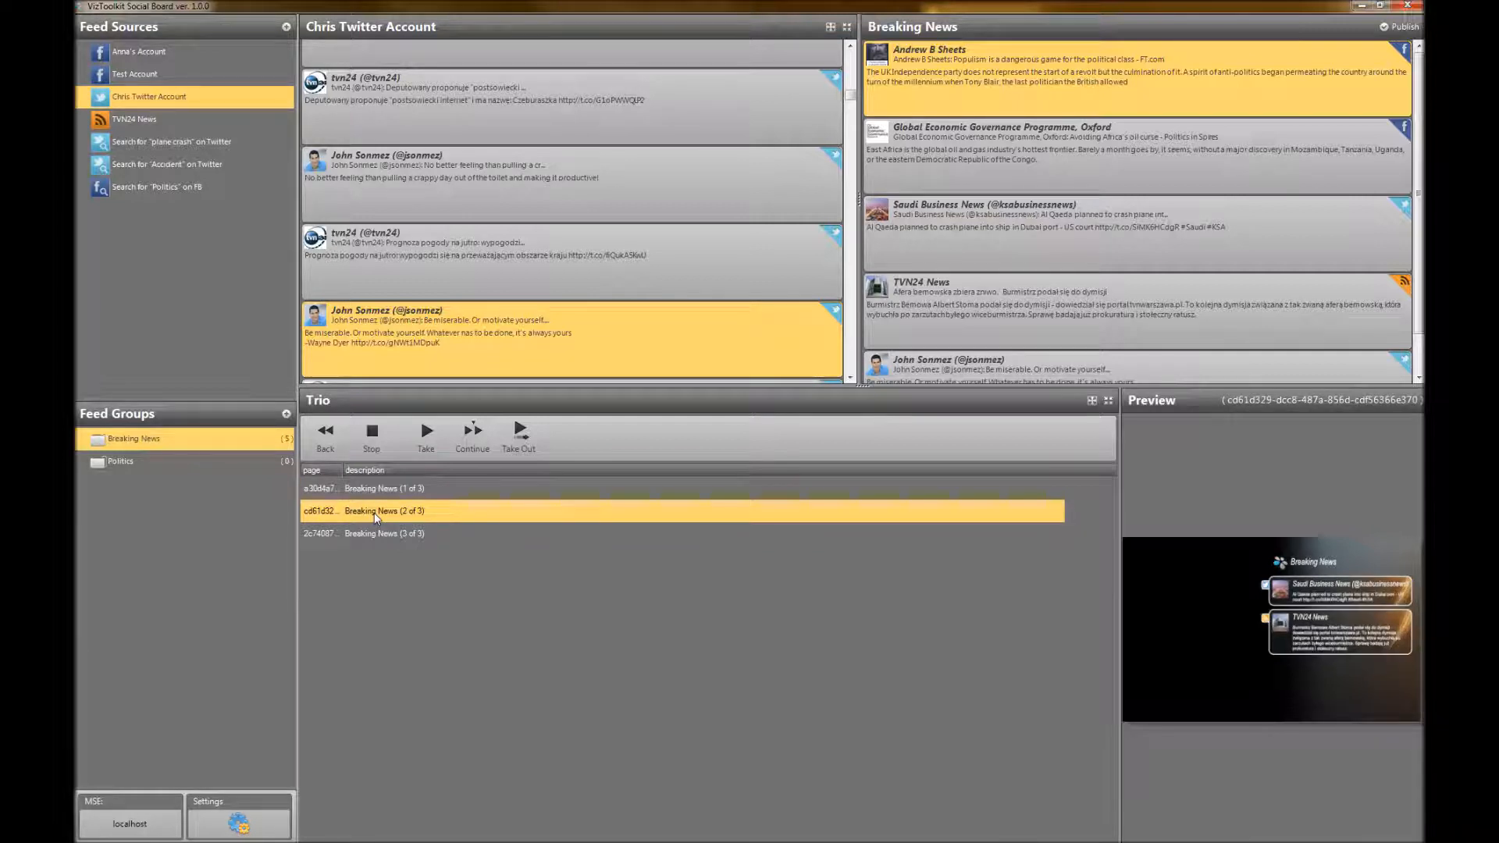
{"action": "left_click", "coordinate": [375, 536]}
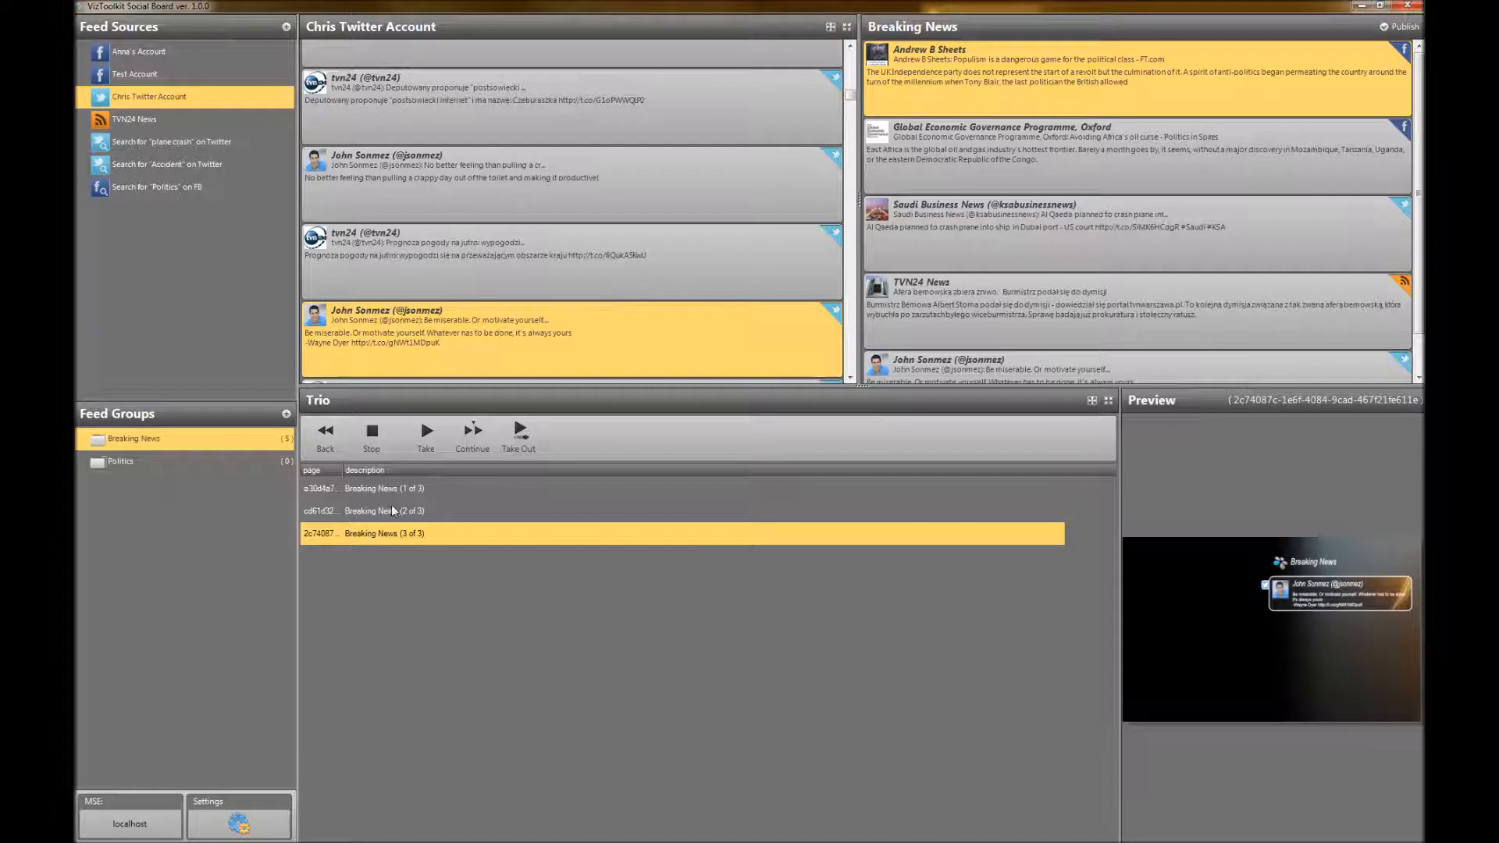
{"action": "left_click", "coordinate": [390, 507]}
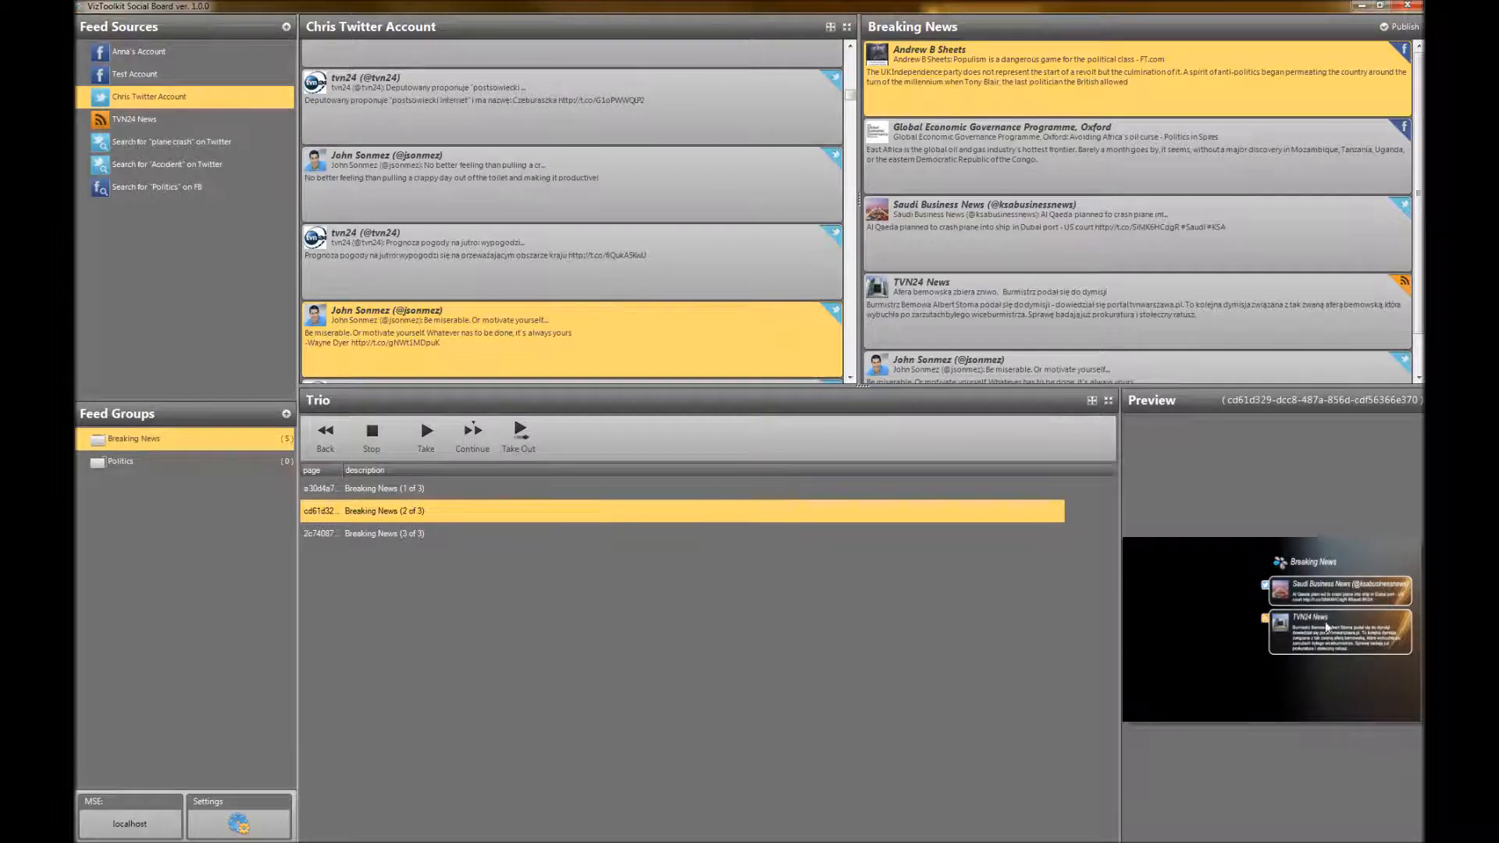
{"action": "left_click", "coordinate": [388, 489]}
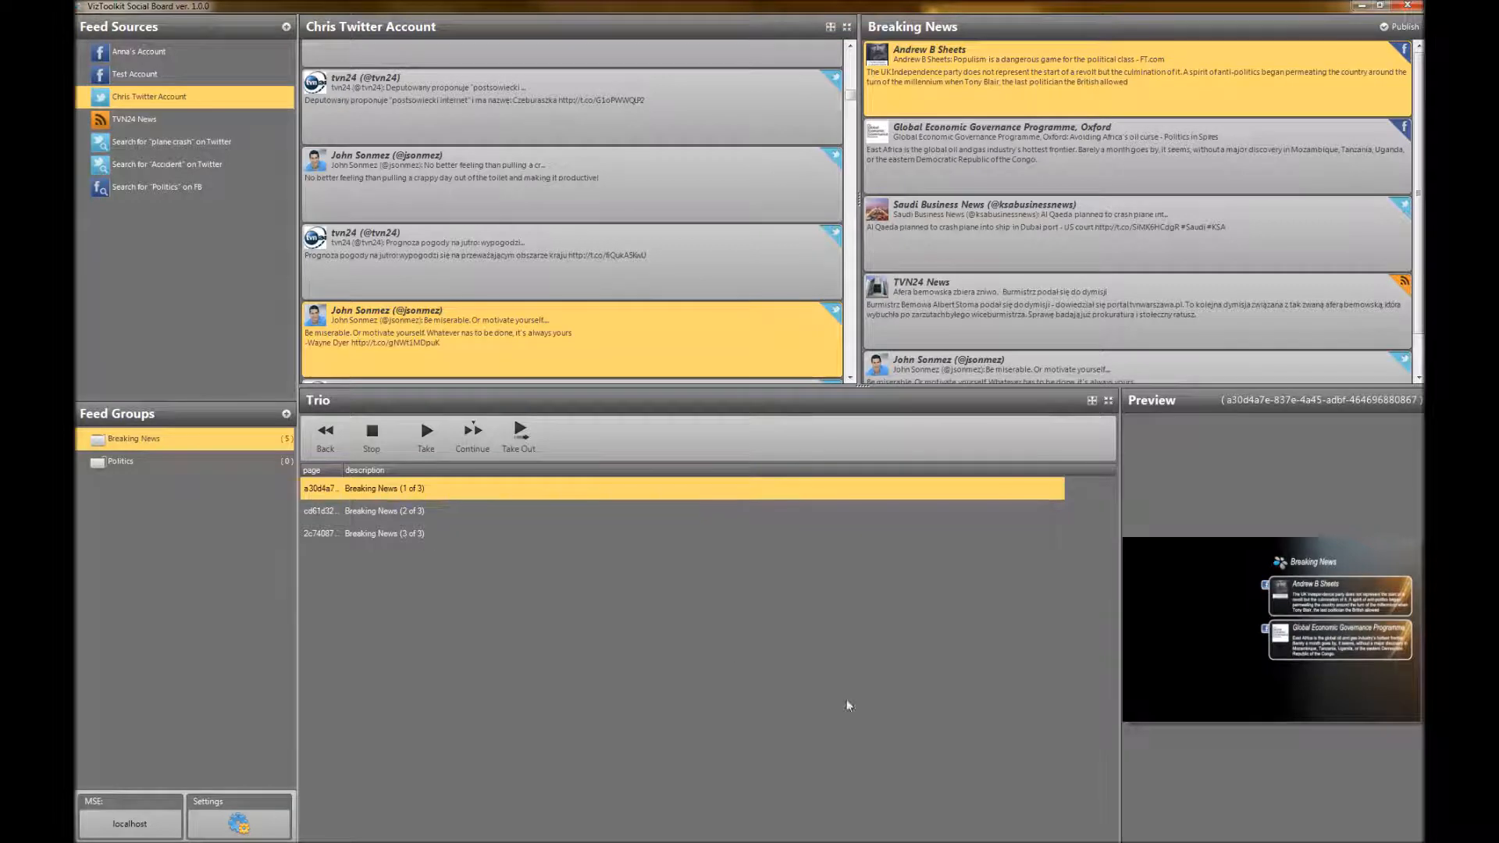
Un-maximize the board window beside the preview output, take the current graphic out, and reselect the Breaking News (1 of 3) page
{"action": "left_click", "coordinate": [1379, 7]}
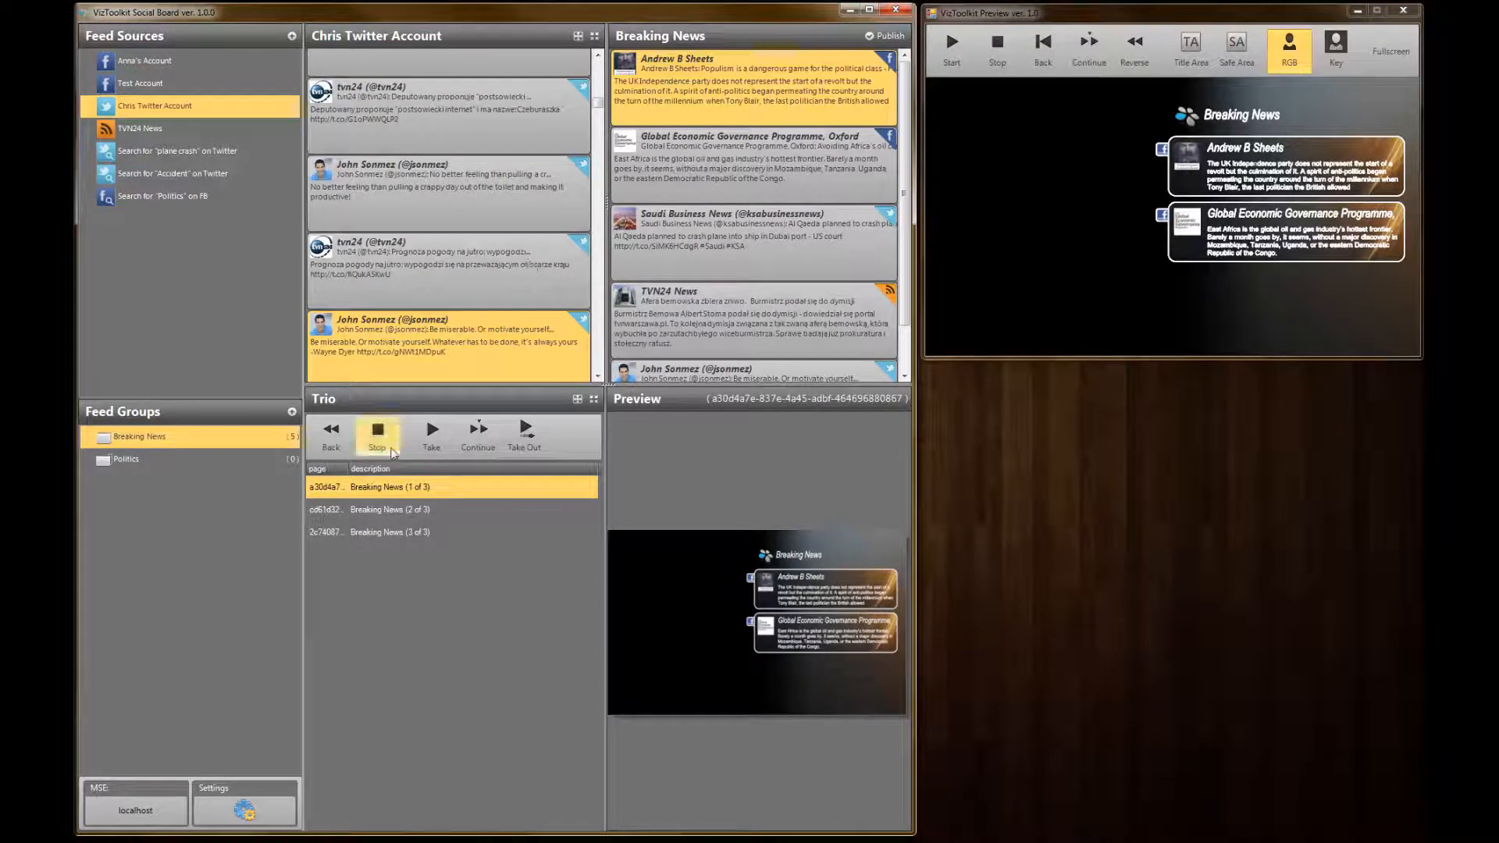
{"action": "left_click", "coordinate": [524, 431]}
{"action": "left_click", "coordinate": [379, 514]}
{"action": "left_click", "coordinate": [374, 485]}
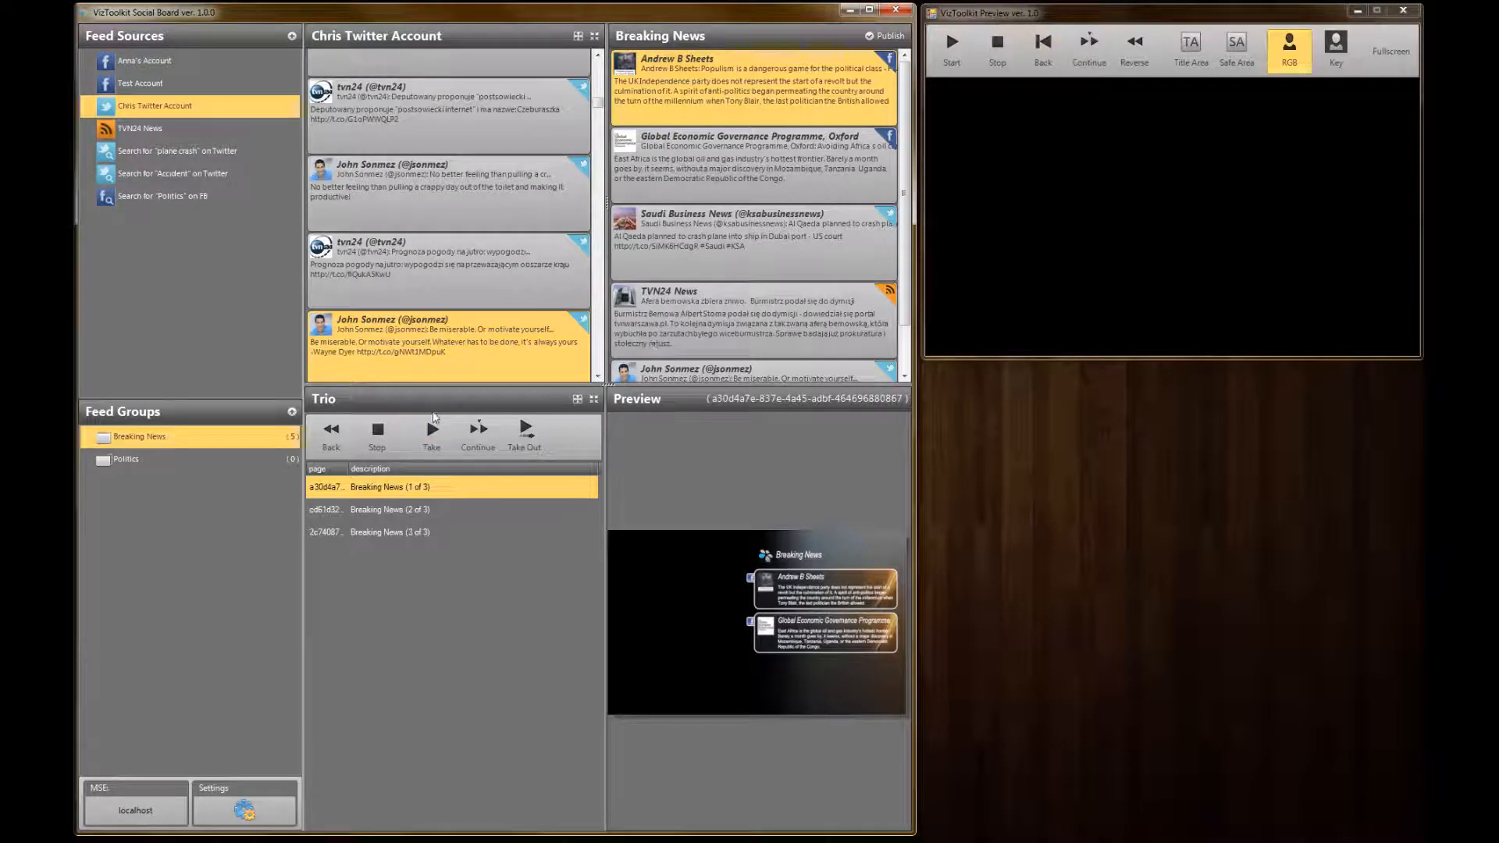
Take the Breaking News pages 1 of 3, 2 of 3 and 3 of 3 to the output one after another
{"action": "left_click", "coordinate": [429, 436]}
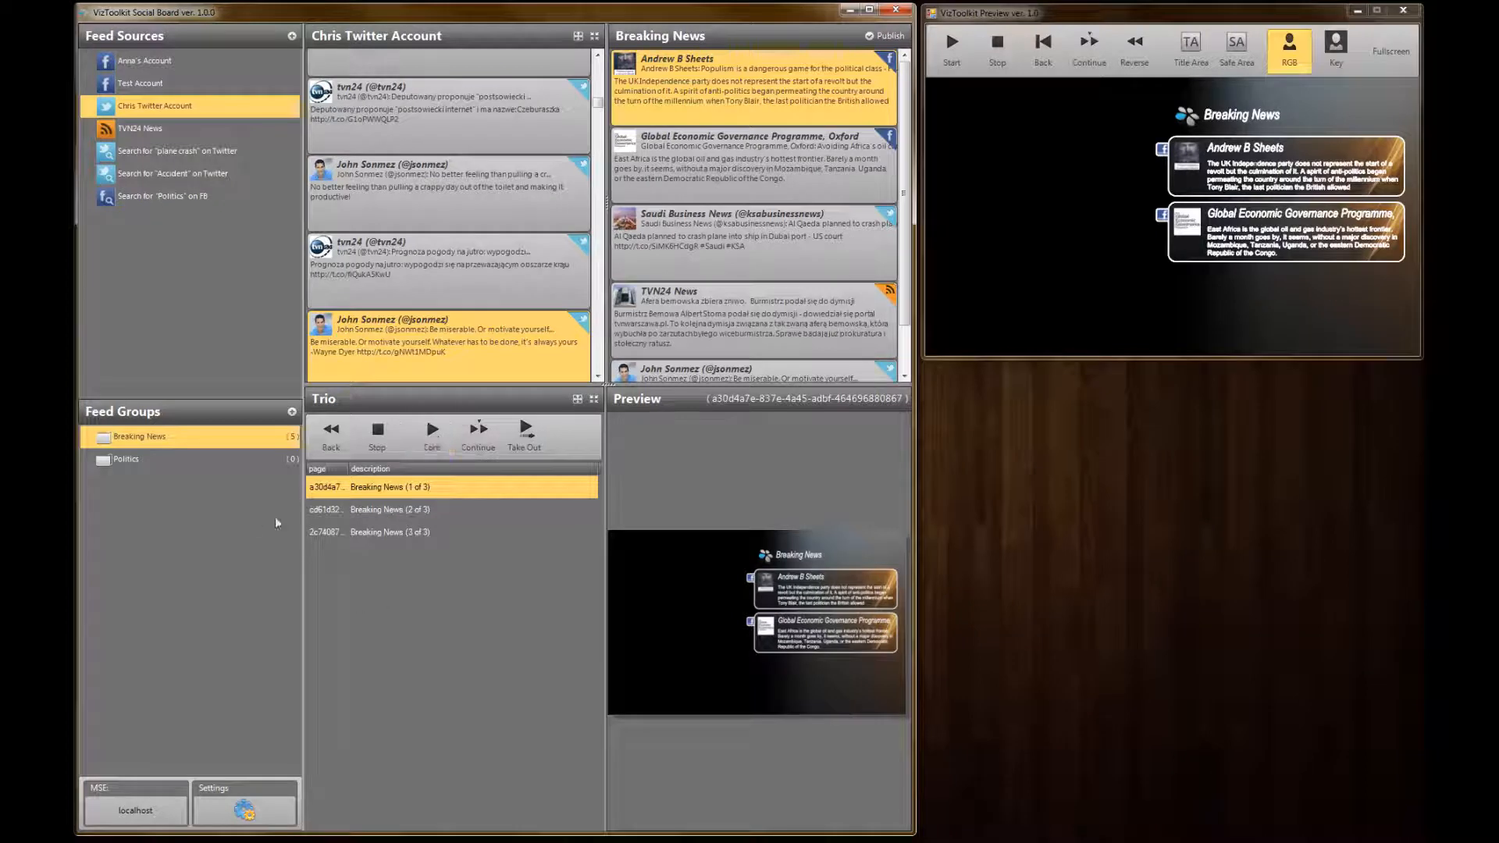
{"action": "left_click", "coordinate": [401, 511]}
{"action": "left_click", "coordinate": [441, 437]}
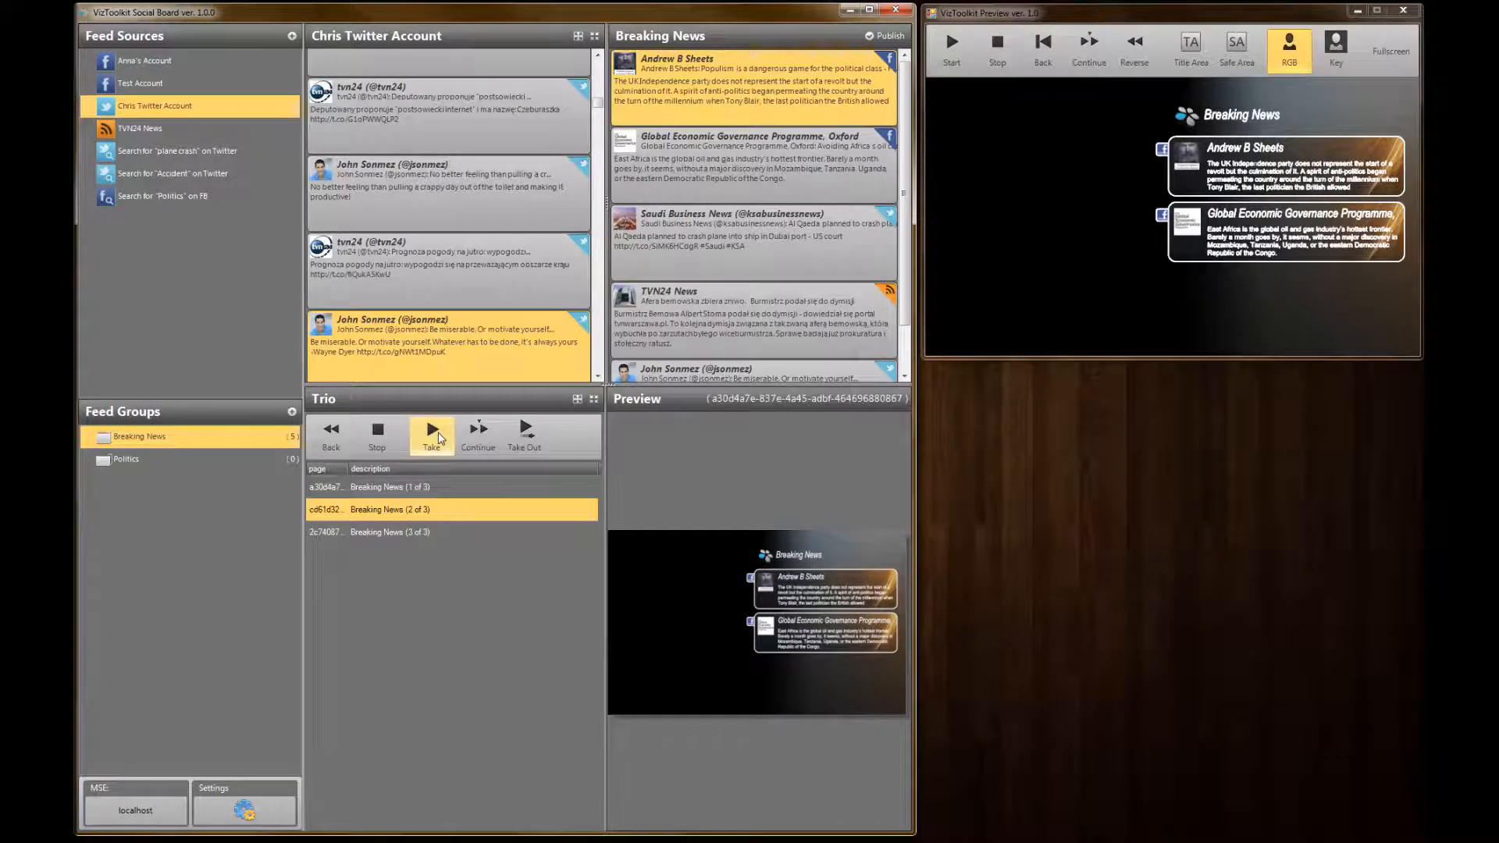
{"action": "left_click", "coordinate": [407, 534]}
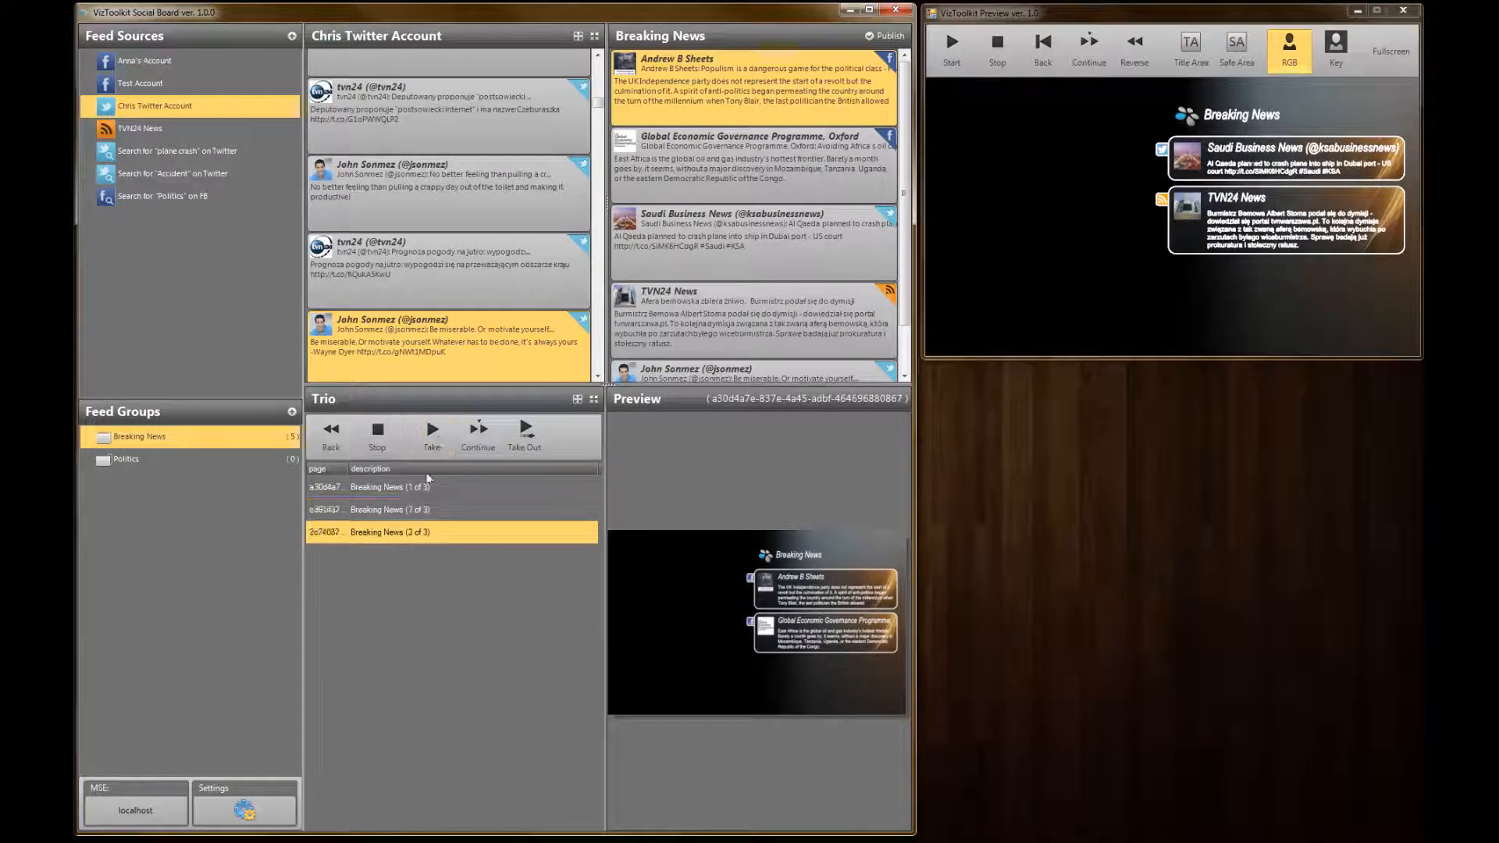
{"action": "left_click", "coordinate": [431, 438]}
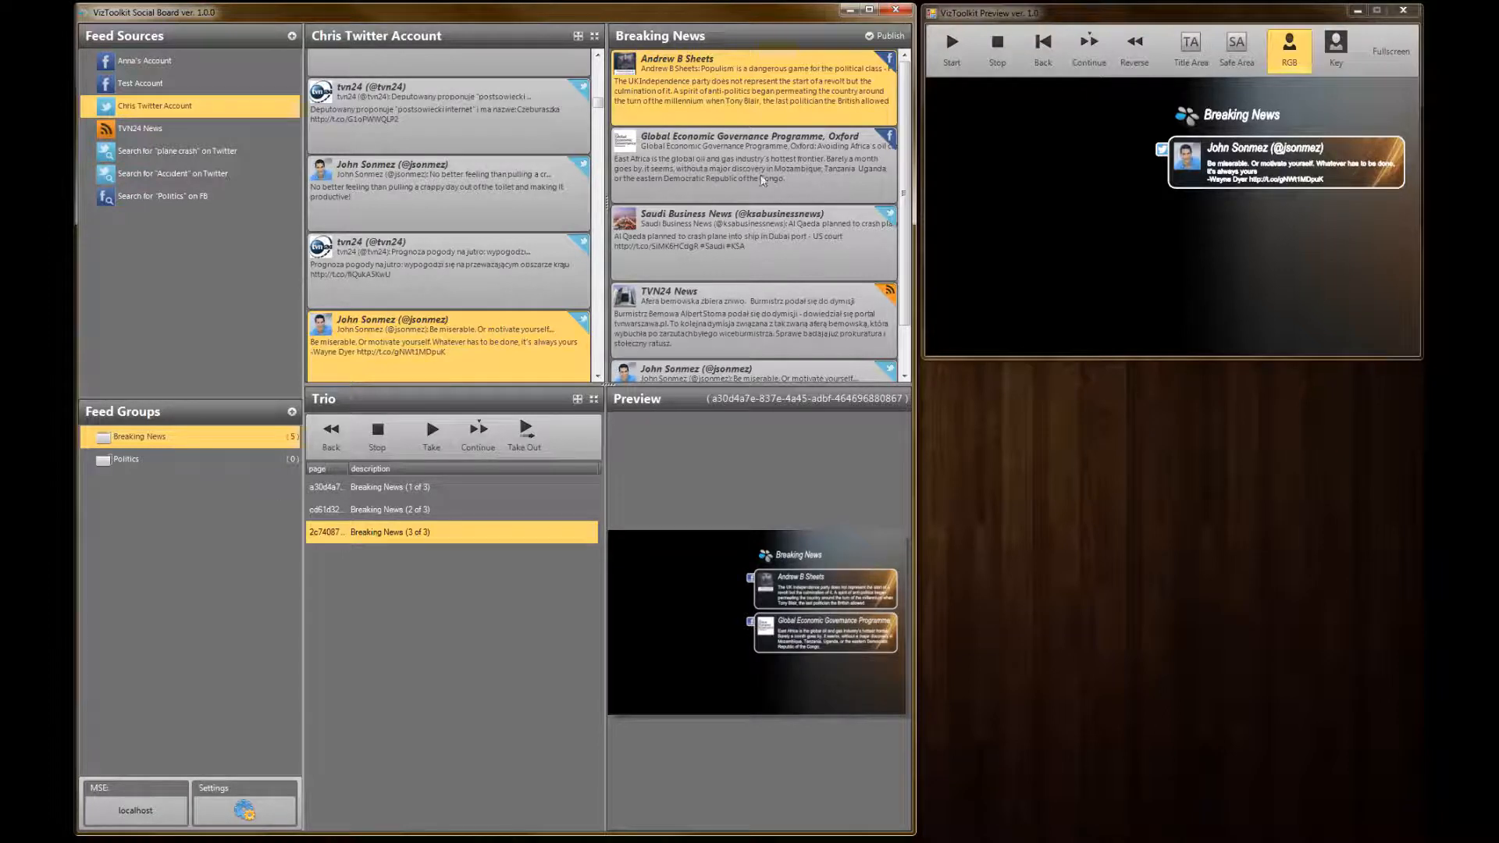
Publish only the TVN24 News and "Be miserable. Or motivate yourself" posts with the MESSAGE_x3 template and dismiss the publishing results
{"action": "left_click", "coordinate": [789, 250]}
{"action": "scroll", "coordinate": [781, 195], "scroll_direction": "down", "scroll_amount": 2}
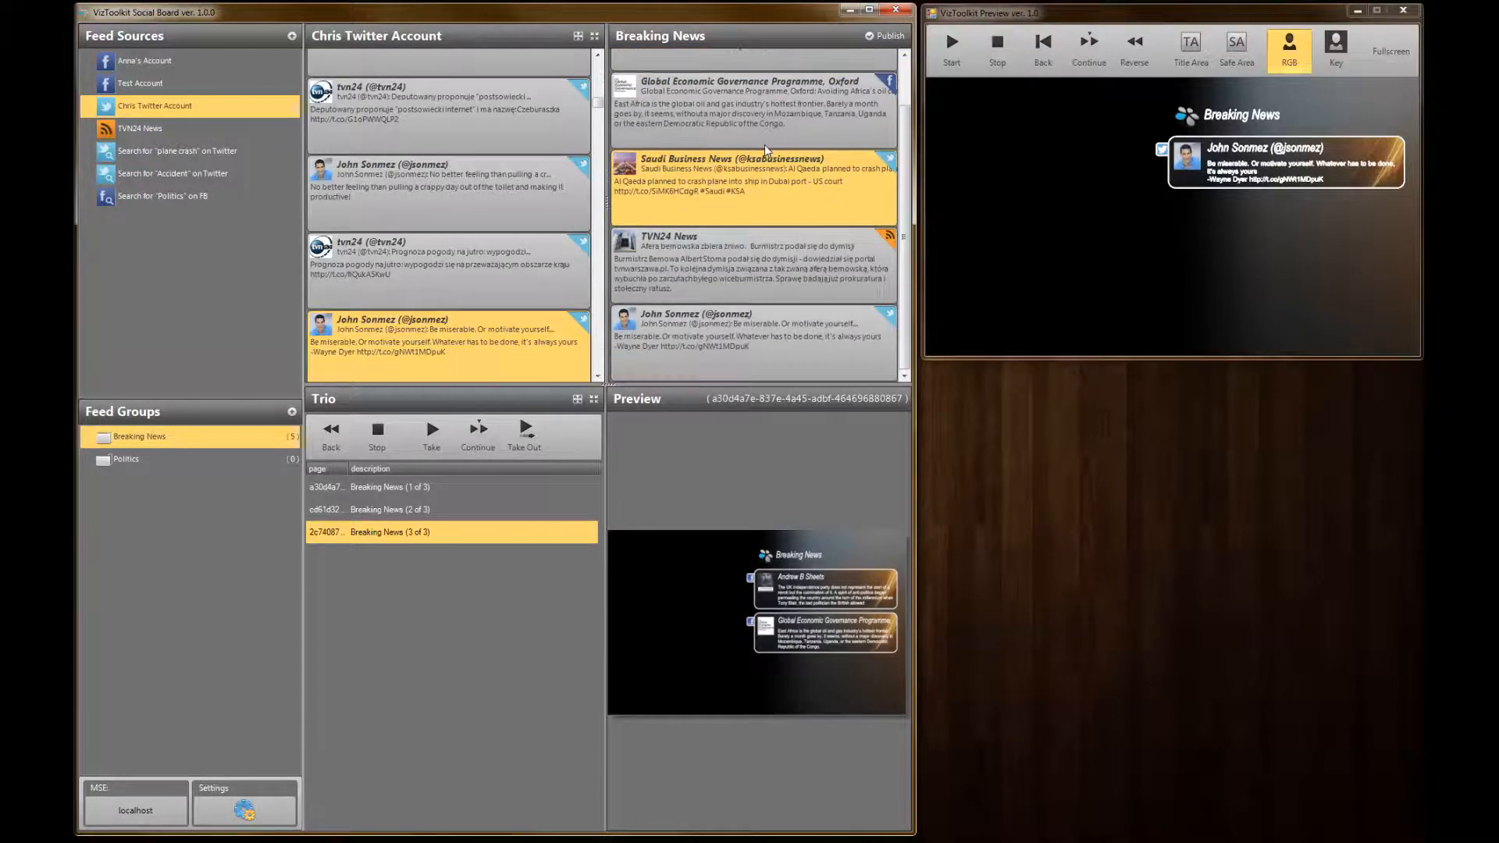
{"action": "left_click", "coordinate": [726, 267]}
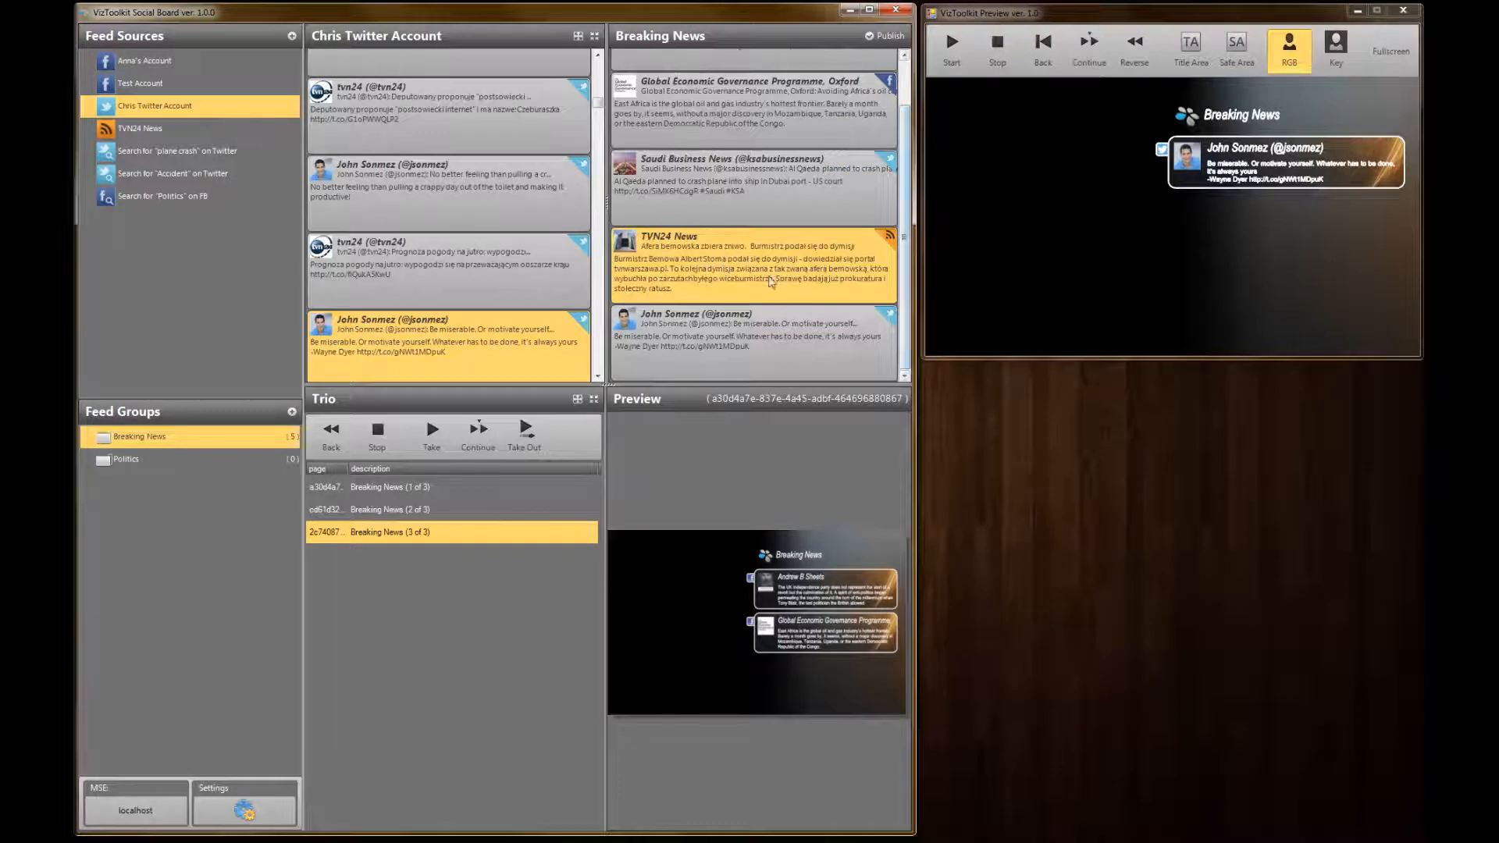
{"action": "left_click", "coordinate": [736, 342], "text": "ctrl"}
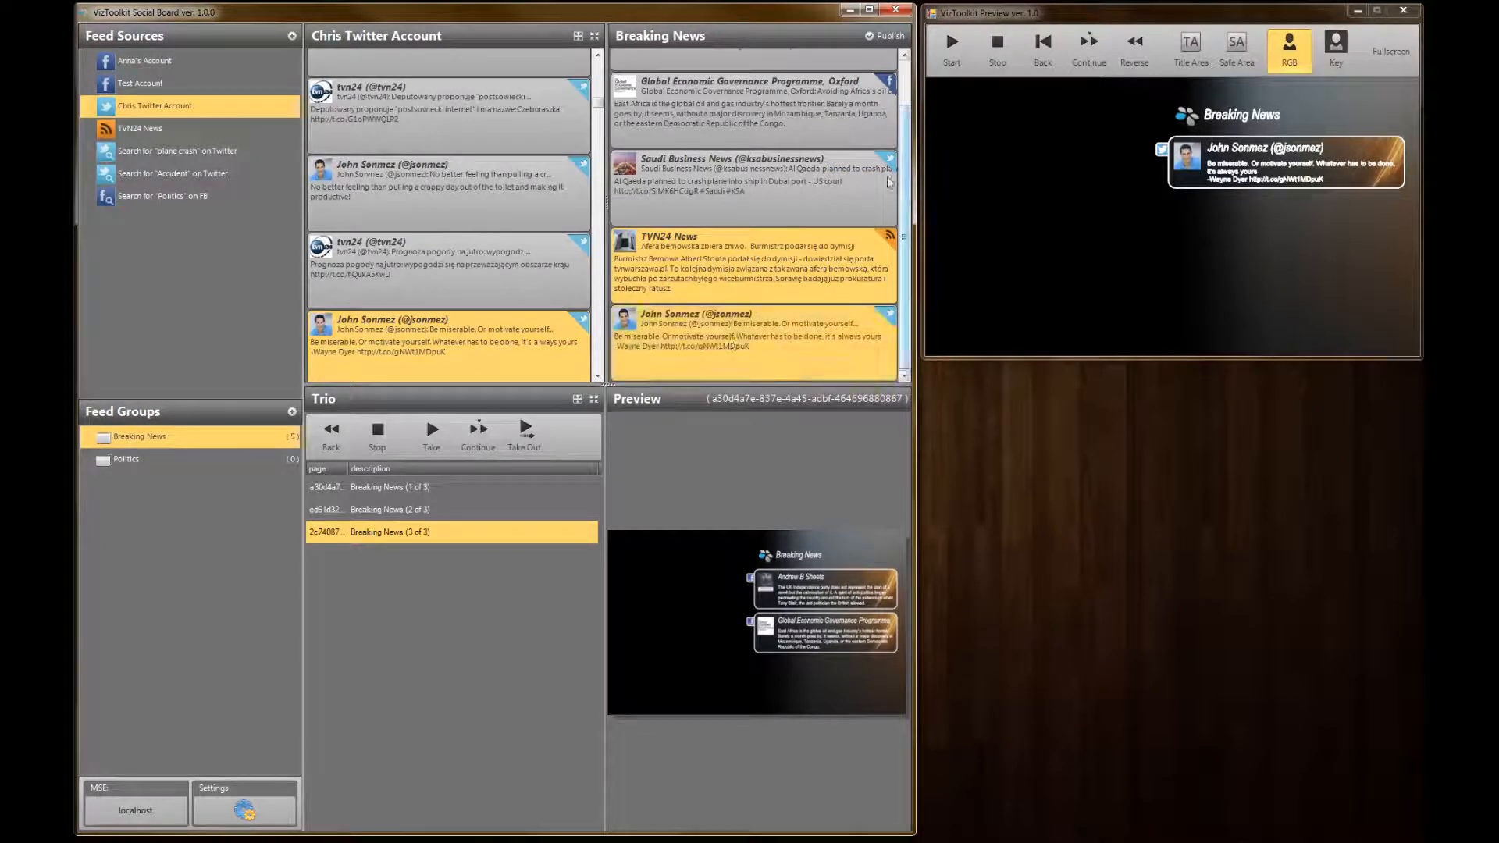
{"action": "right_click", "coordinate": [731, 260]}
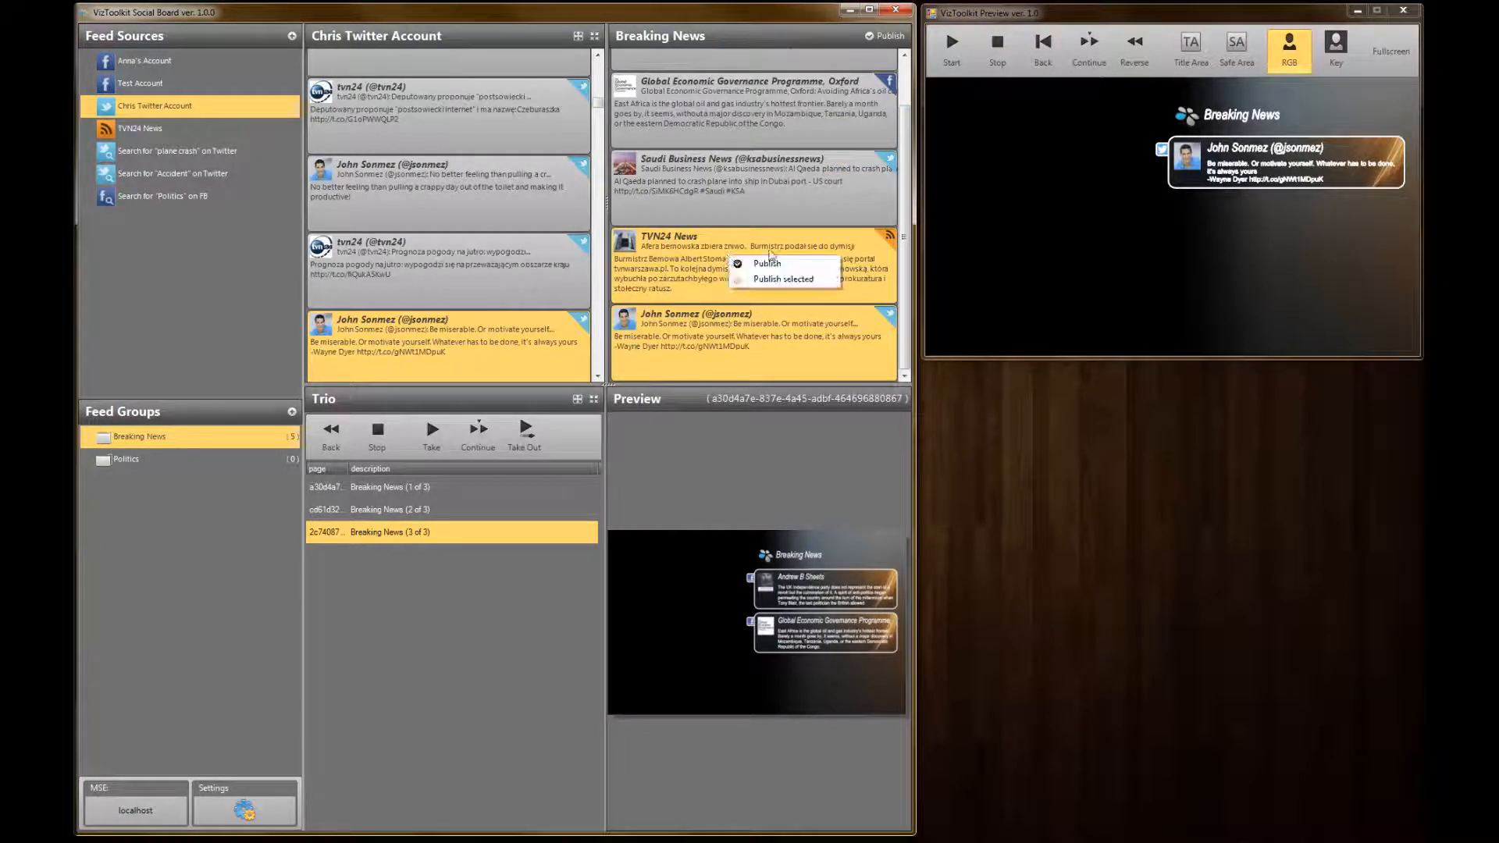
{"action": "left_click", "coordinate": [783, 279]}
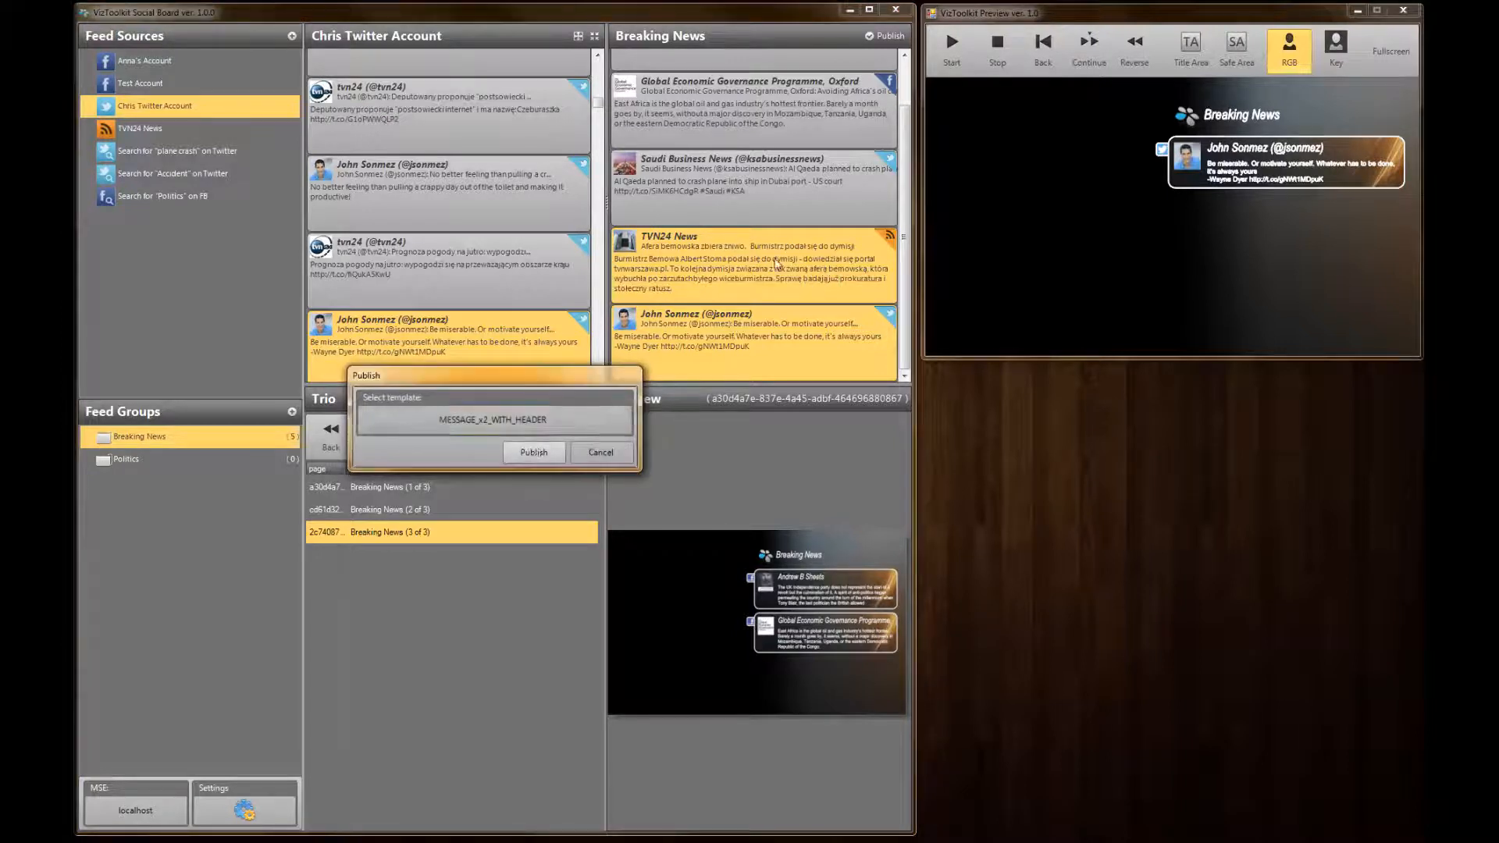
{"action": "left_click", "coordinate": [414, 359]}
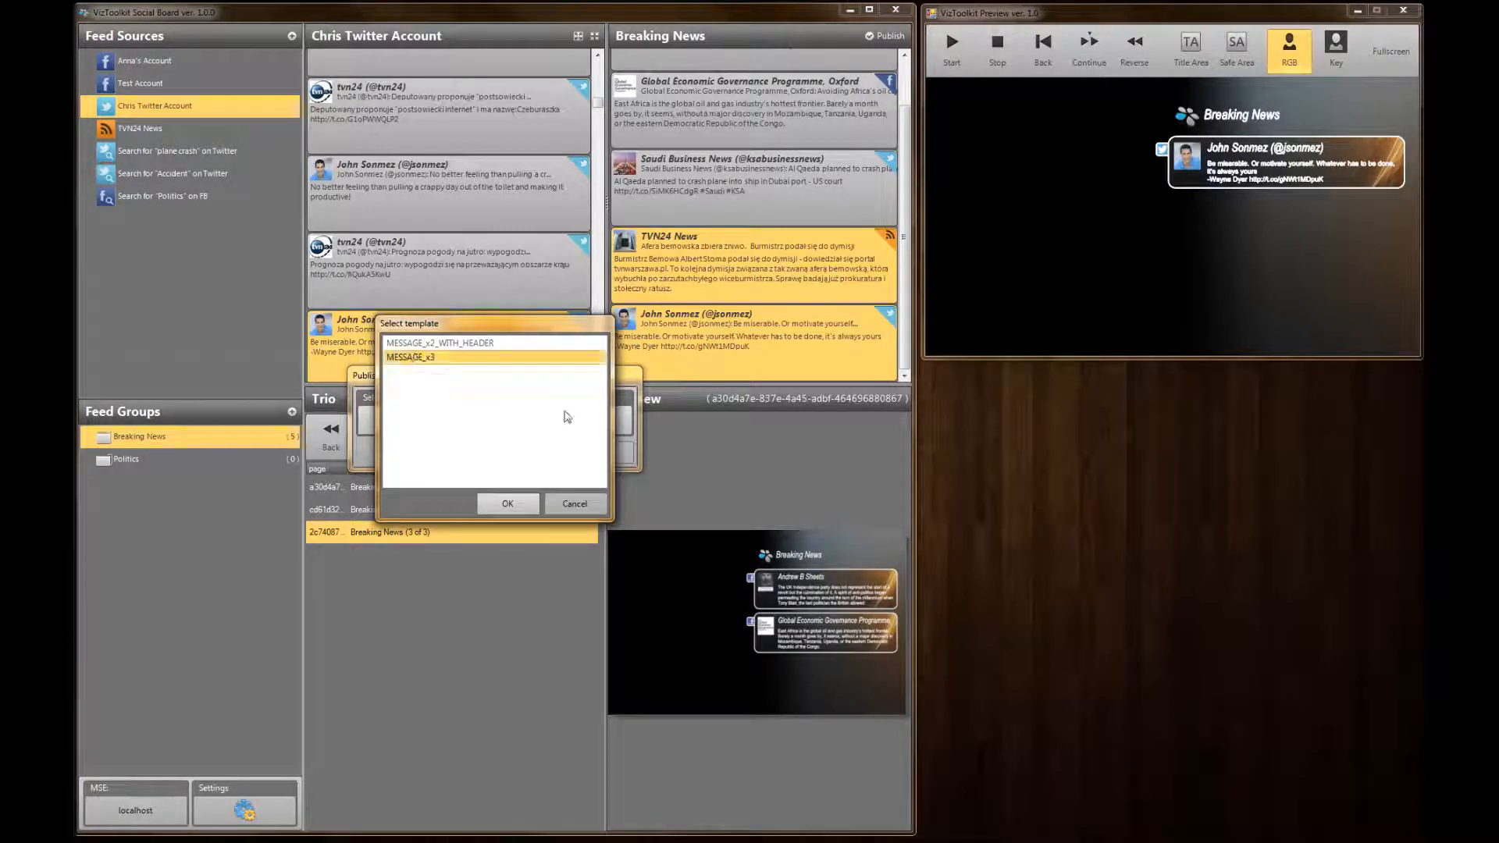
{"action": "left_click", "coordinate": [506, 505]}
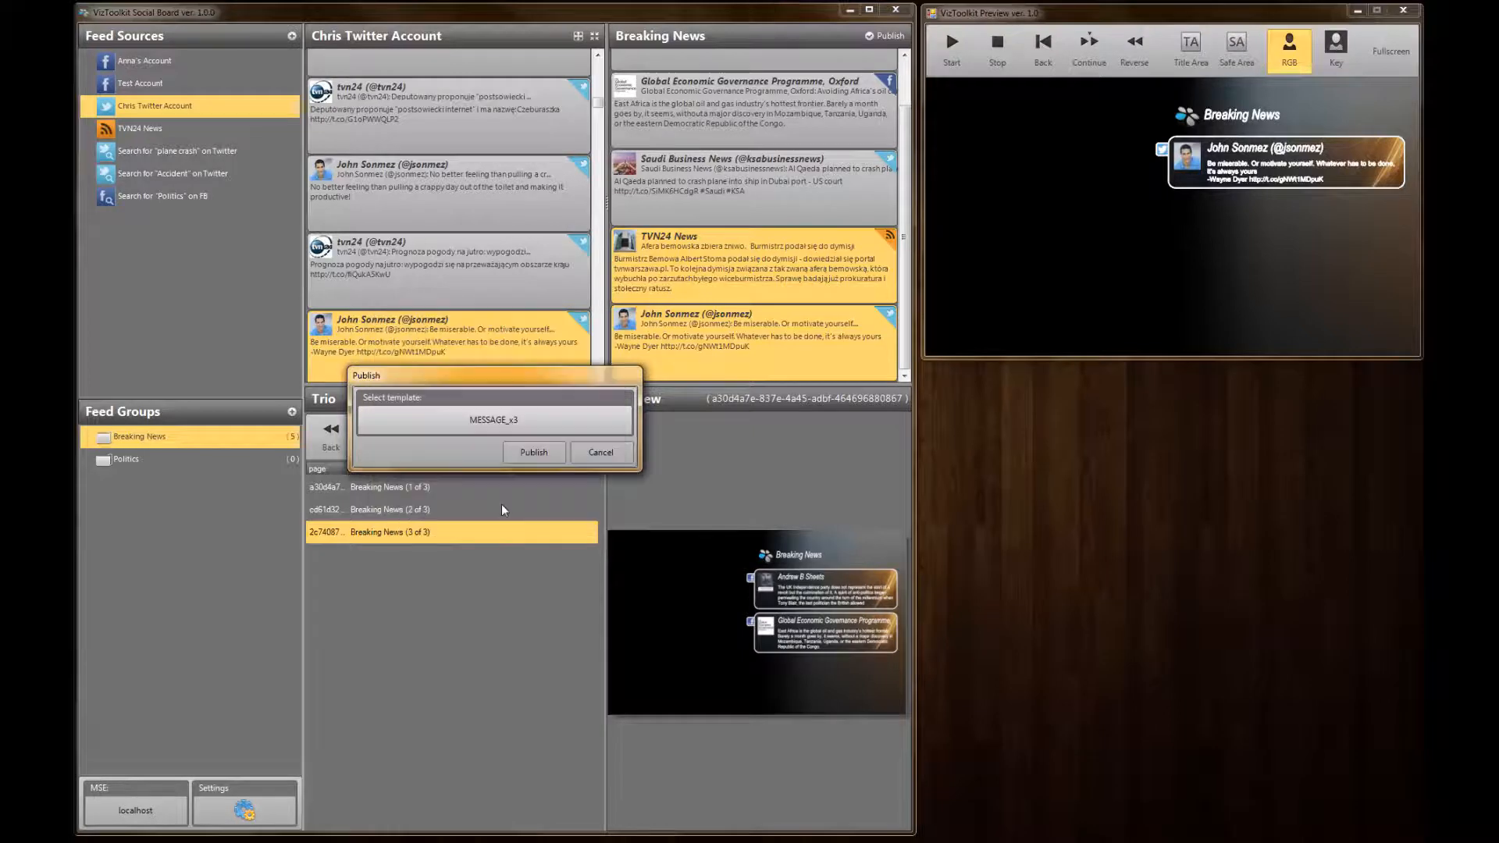
{"action": "left_click", "coordinate": [533, 452]}
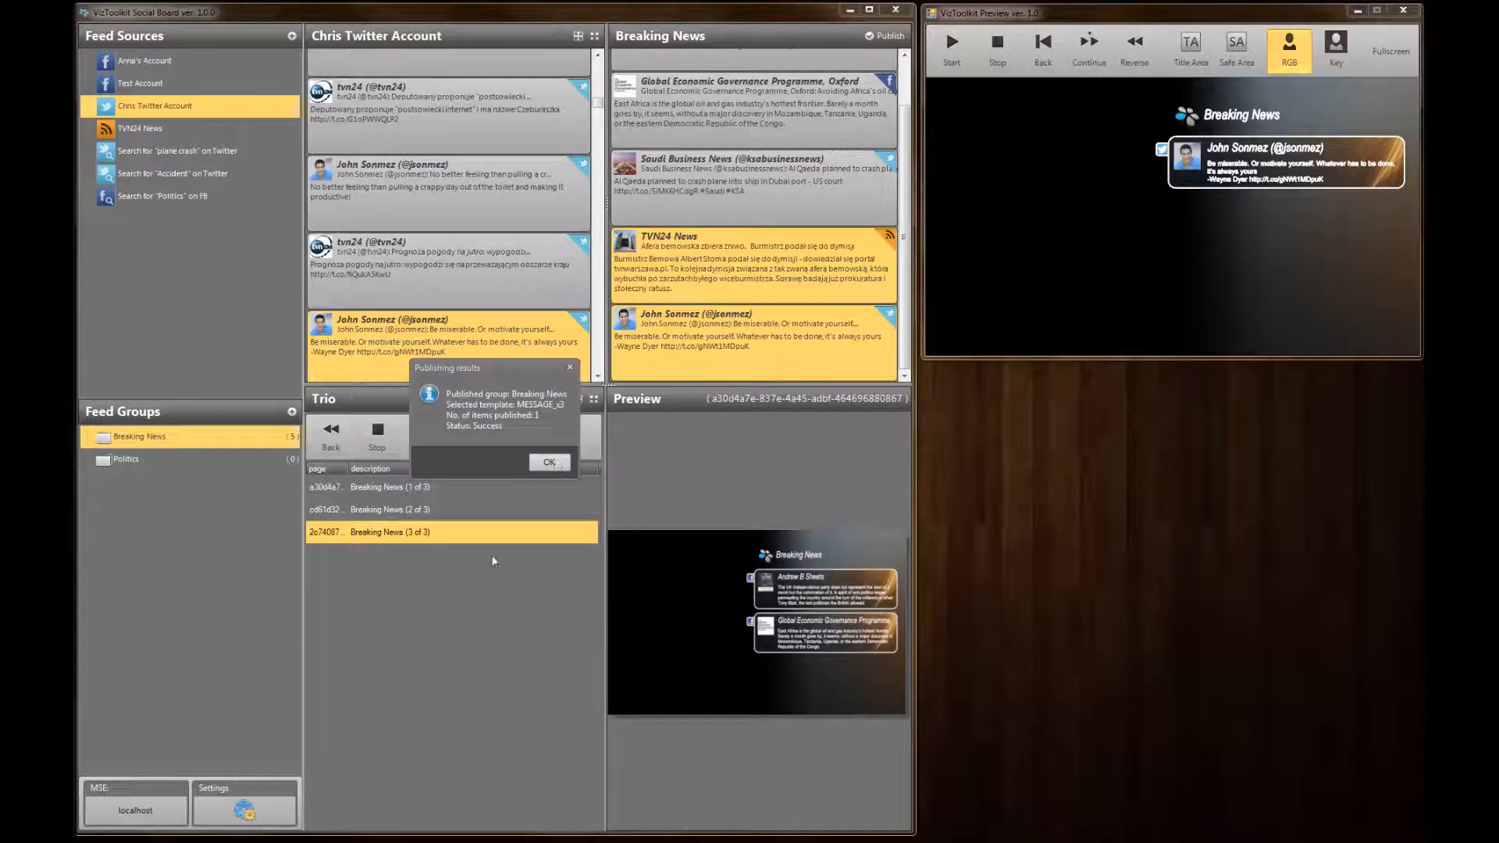
{"action": "left_click", "coordinate": [549, 462]}
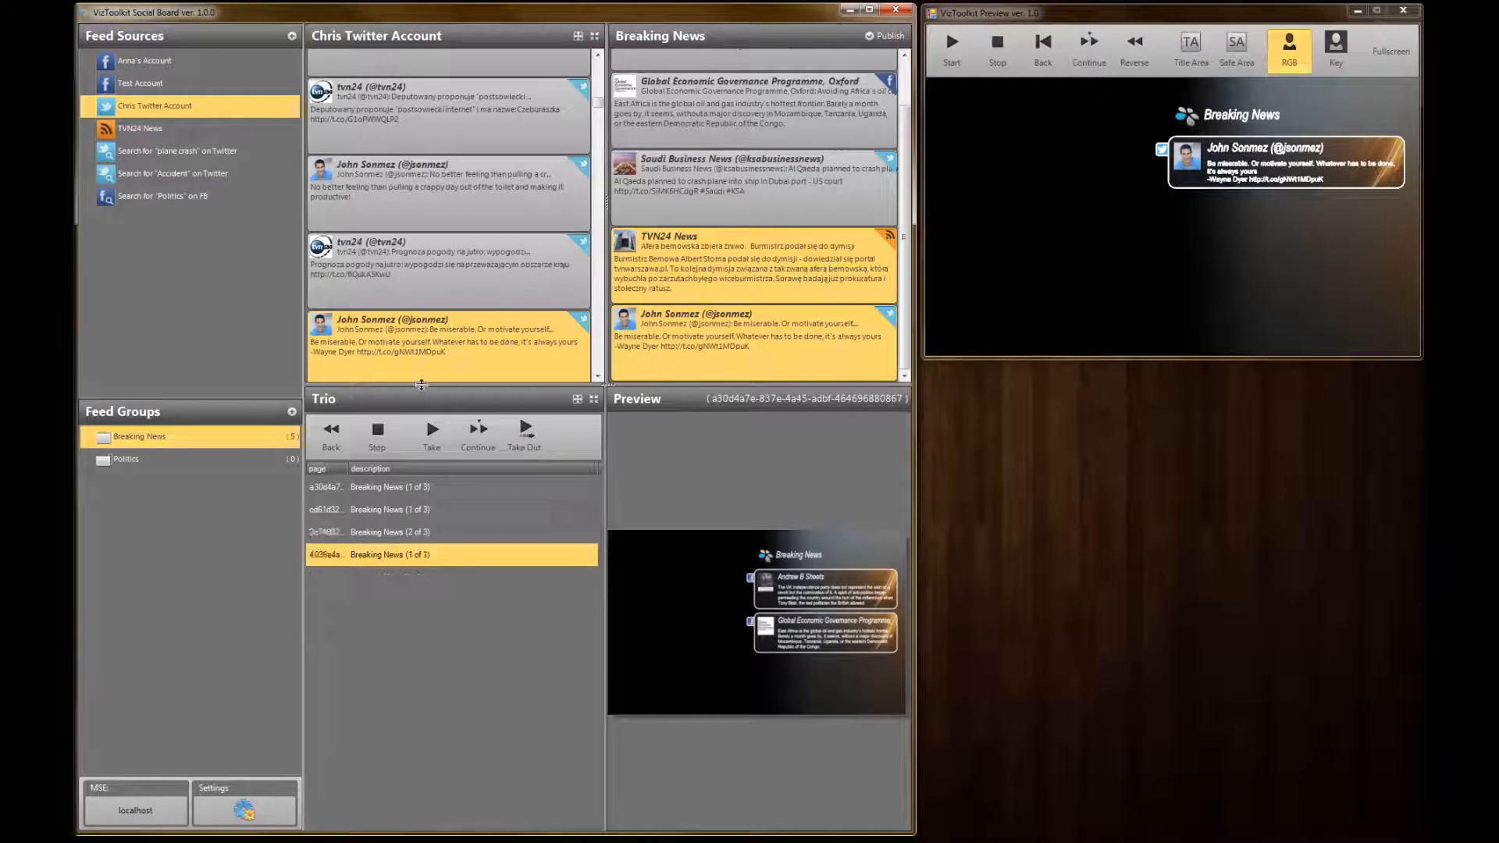
Take the Breaking News (1 of 1) page to the output, then select page 1 of 3 and the 1 of 1 page in turn
{"action": "left_click", "coordinate": [429, 437]}
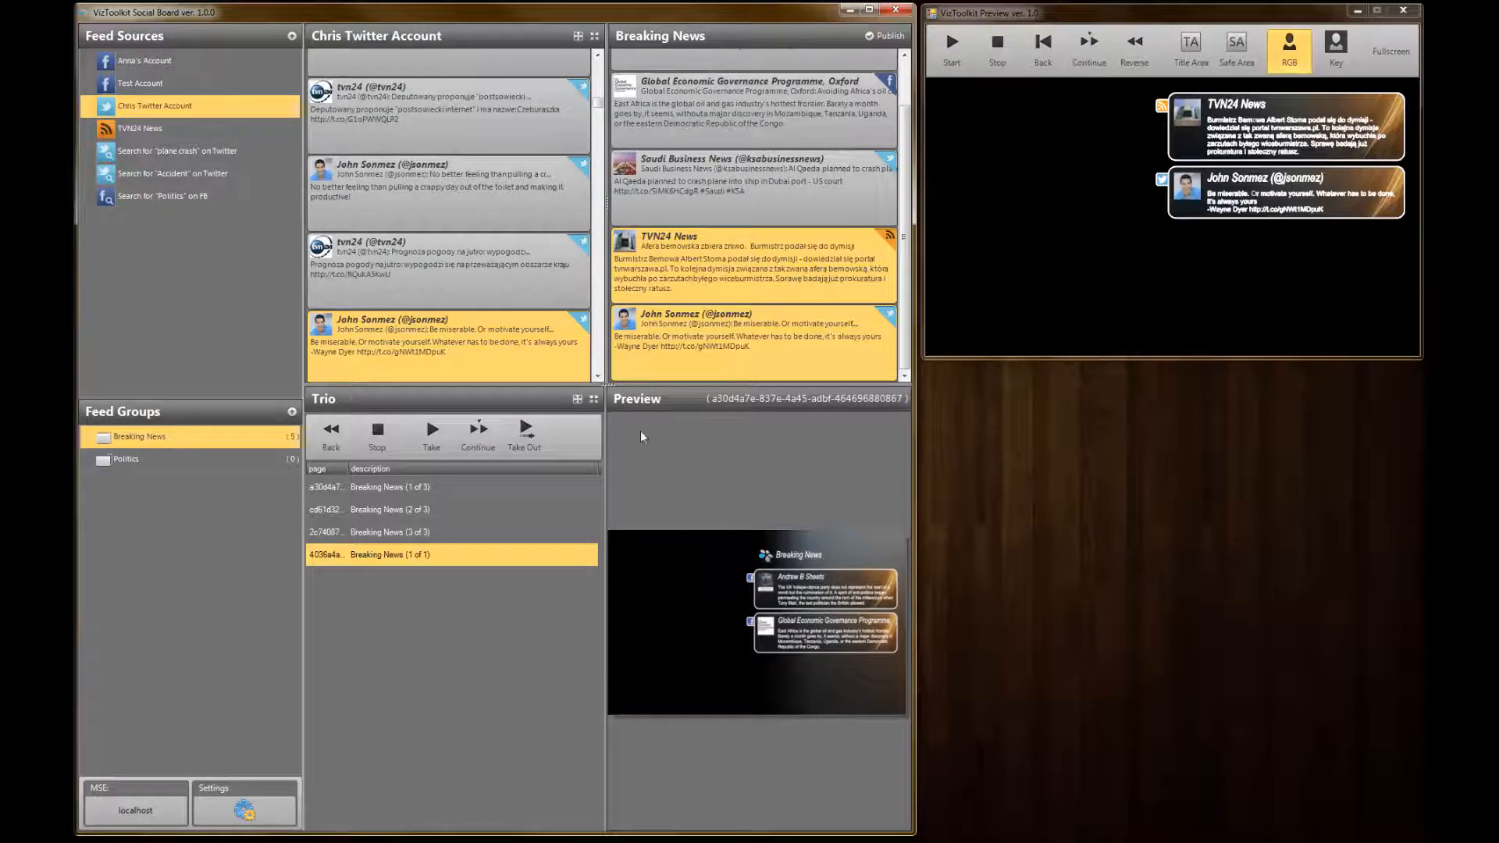
{"action": "left_click", "coordinate": [404, 490]}
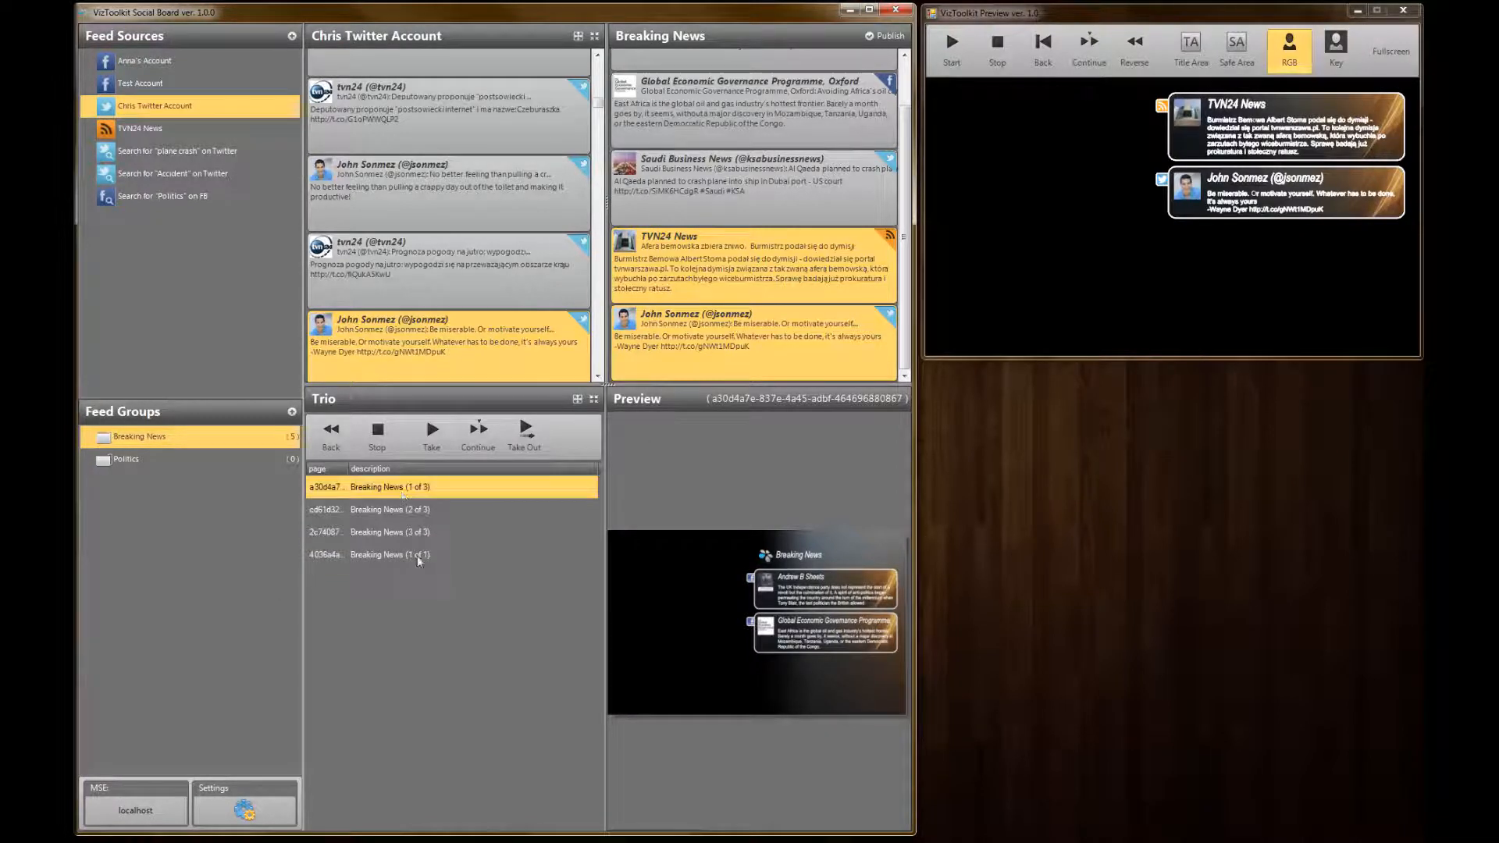
{"action": "left_click", "coordinate": [380, 557]}
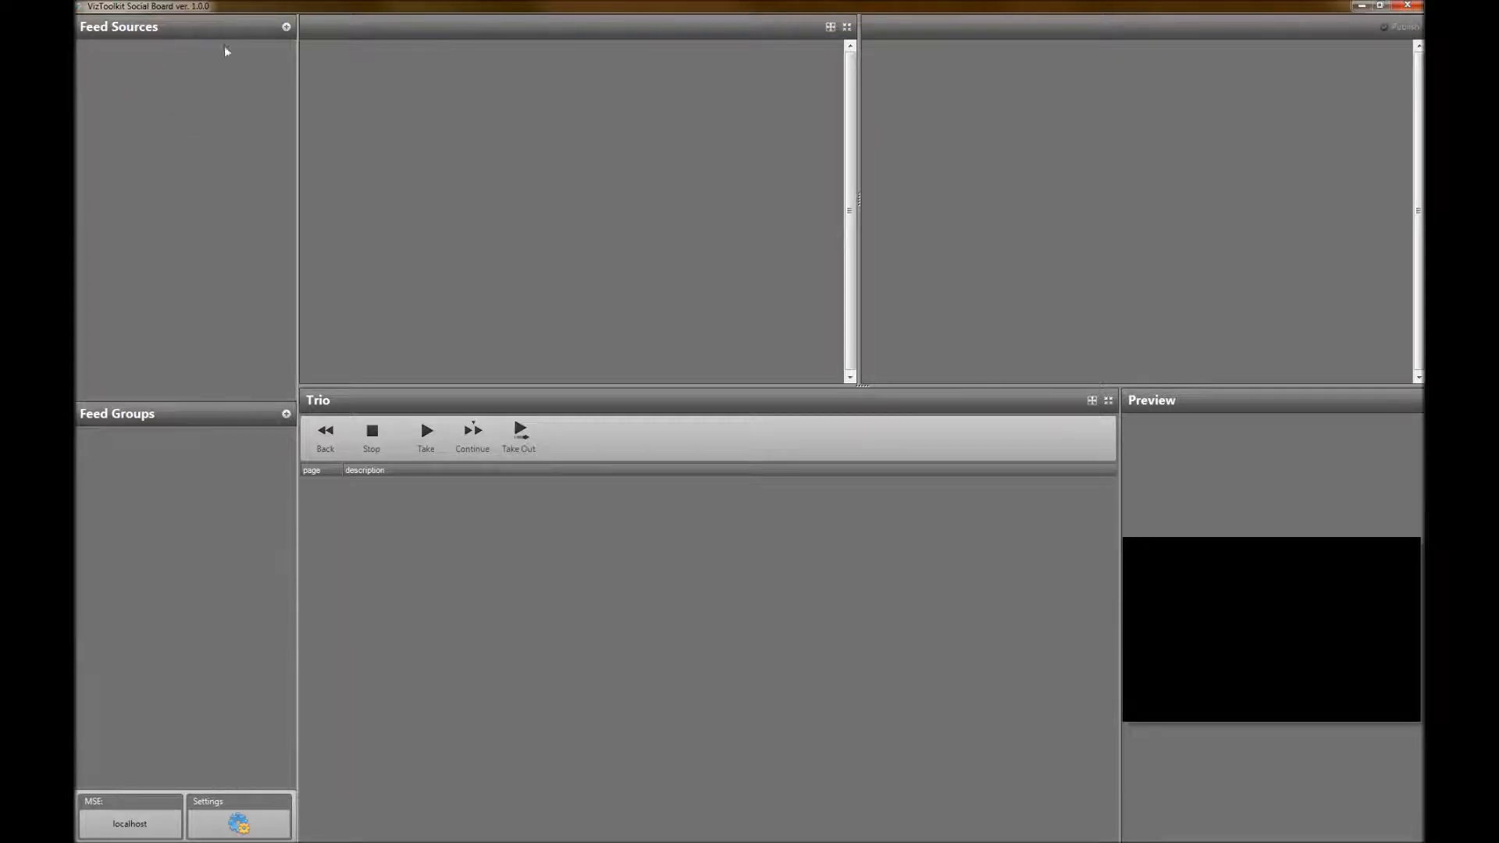
Start a new Facebook User Account feed source named Test Account
{"action": "left_click", "coordinate": [285, 27]}
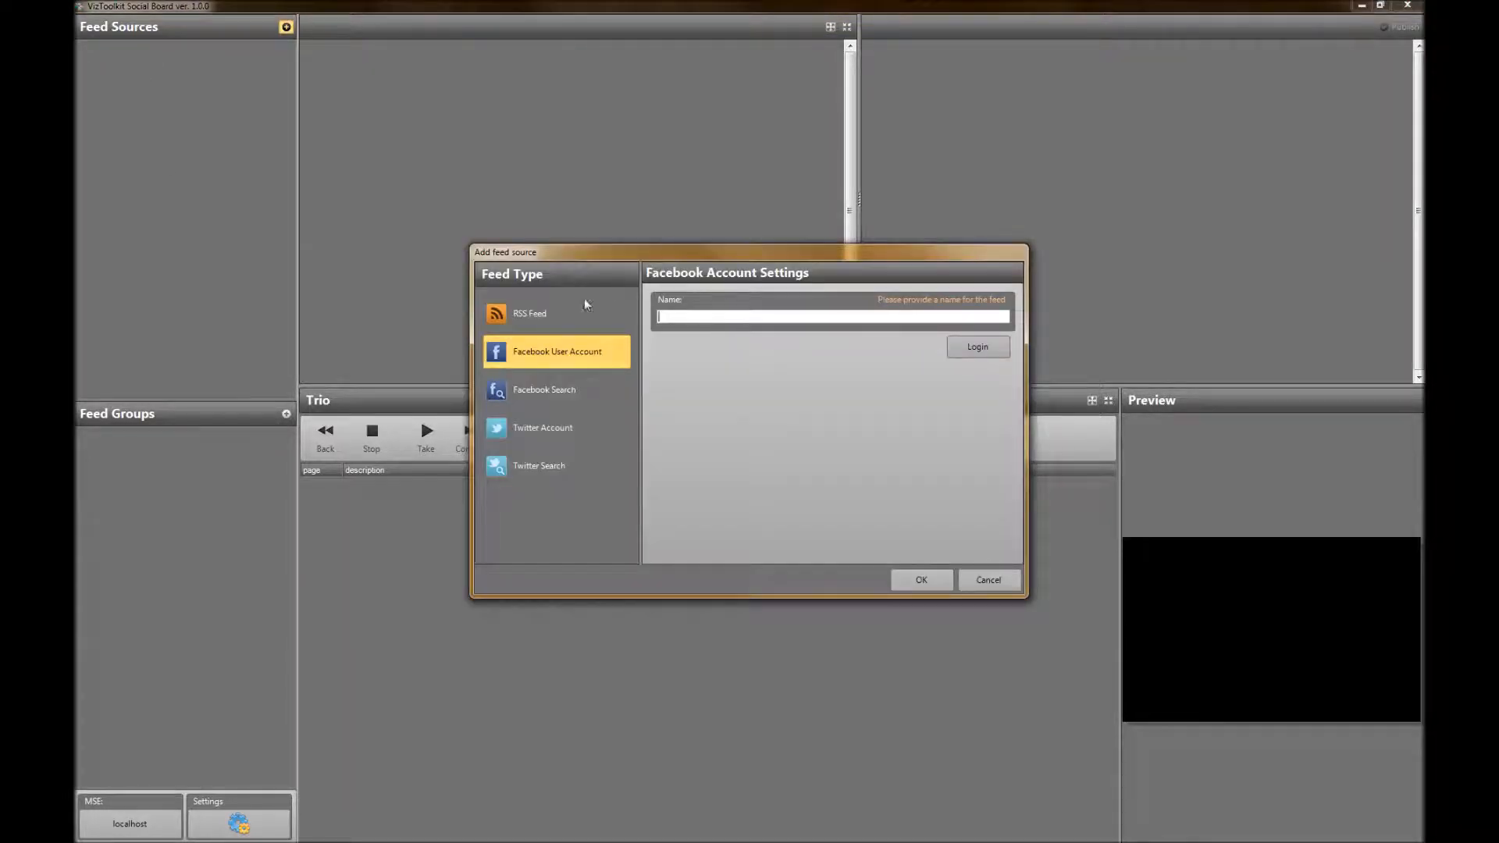
{"action": "type", "text": "Test Account"}
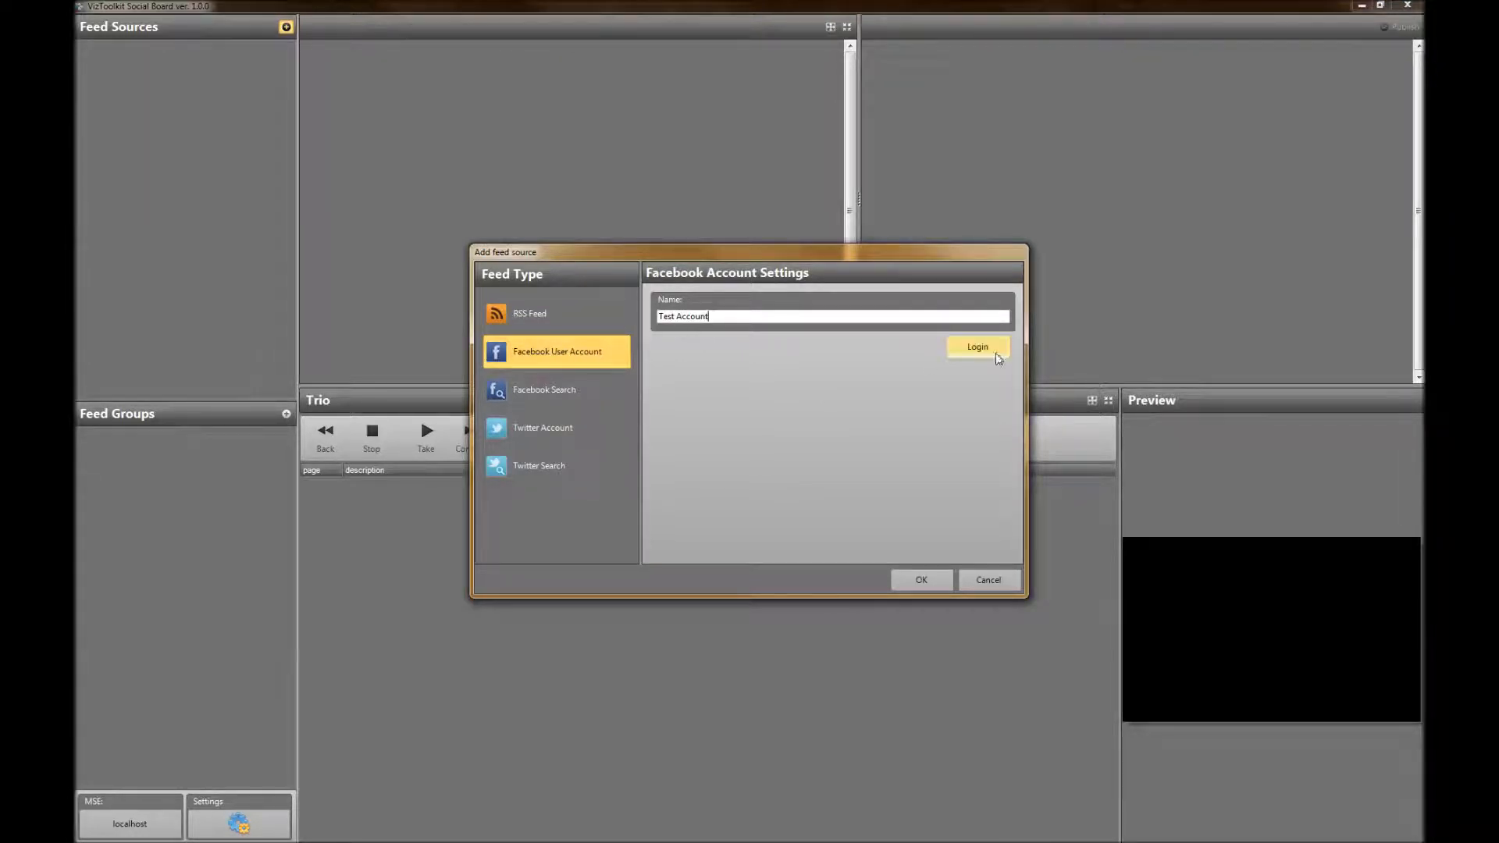
Log in to Facebook with the account password, save the Test Account feed source and display its posts
{"action": "left_click", "coordinate": [975, 349]}
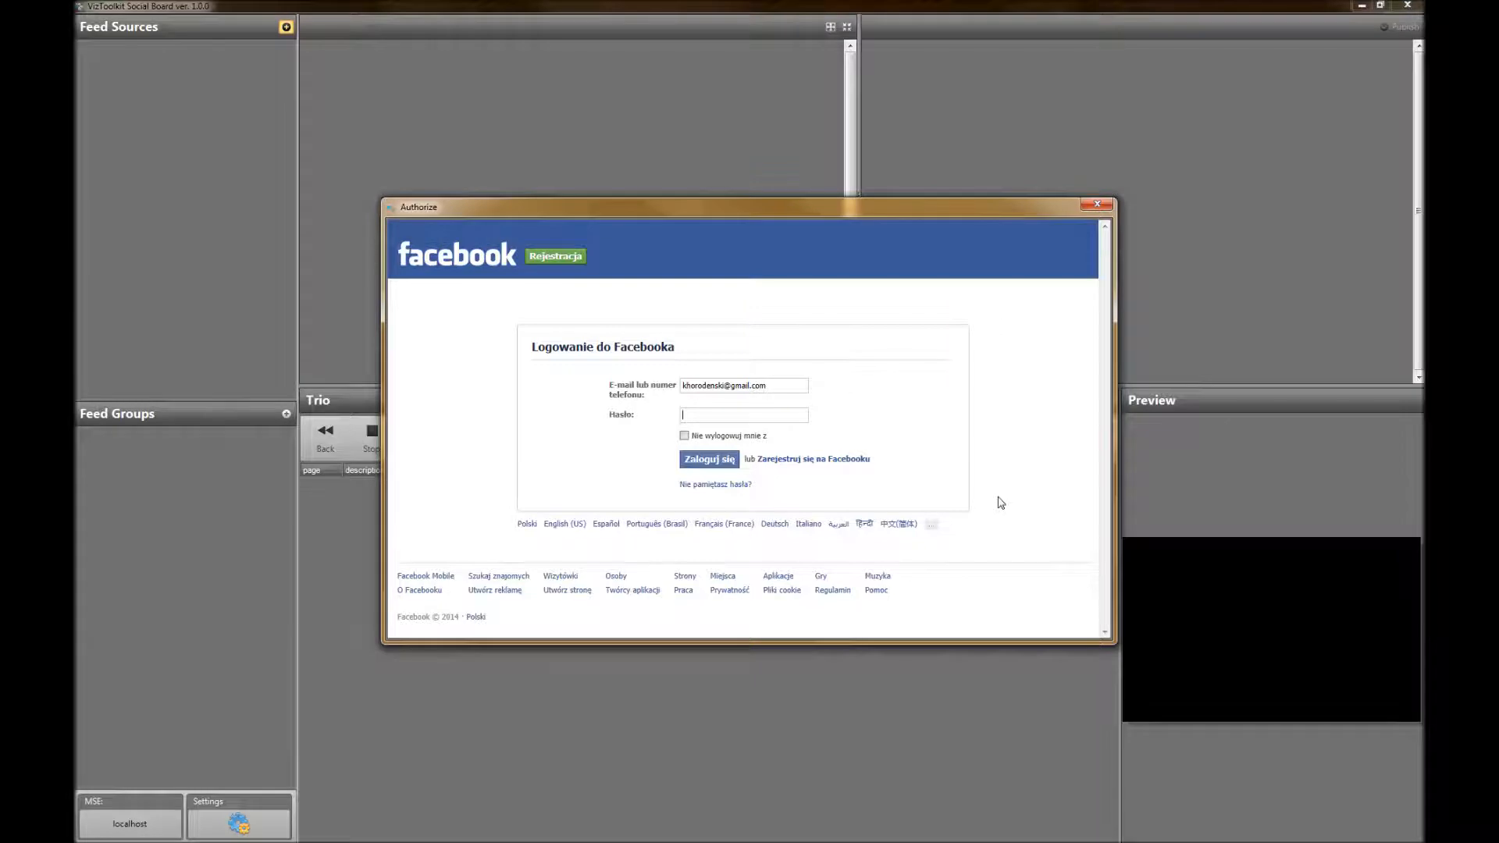
{"action": "type", "text": "******"}
{"action": "left_click", "coordinate": [684, 460]}
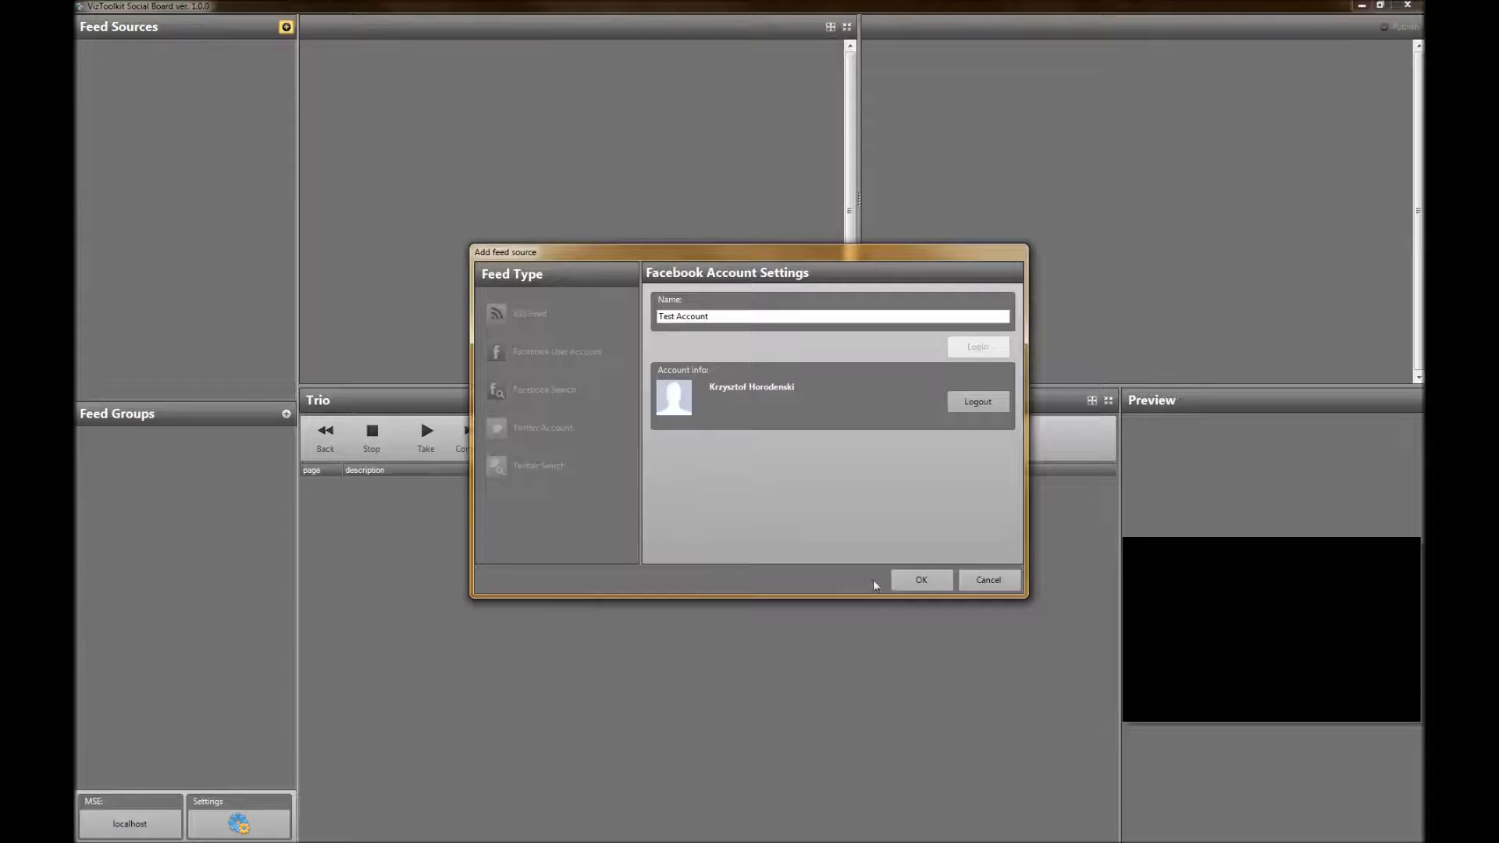
{"action": "left_click", "coordinate": [923, 578]}
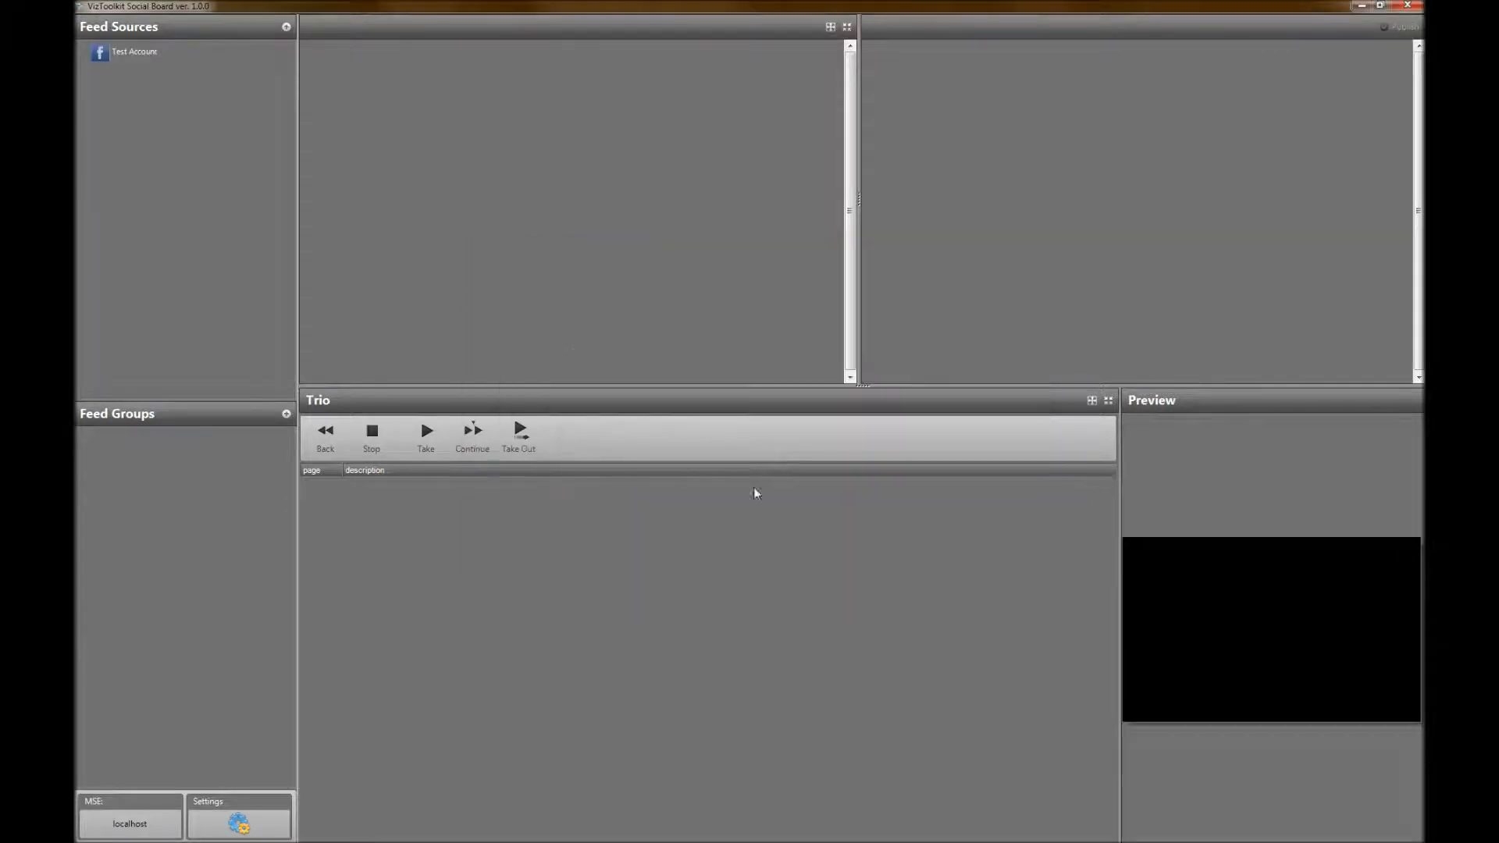
{"action": "left_click", "coordinate": [129, 51]}
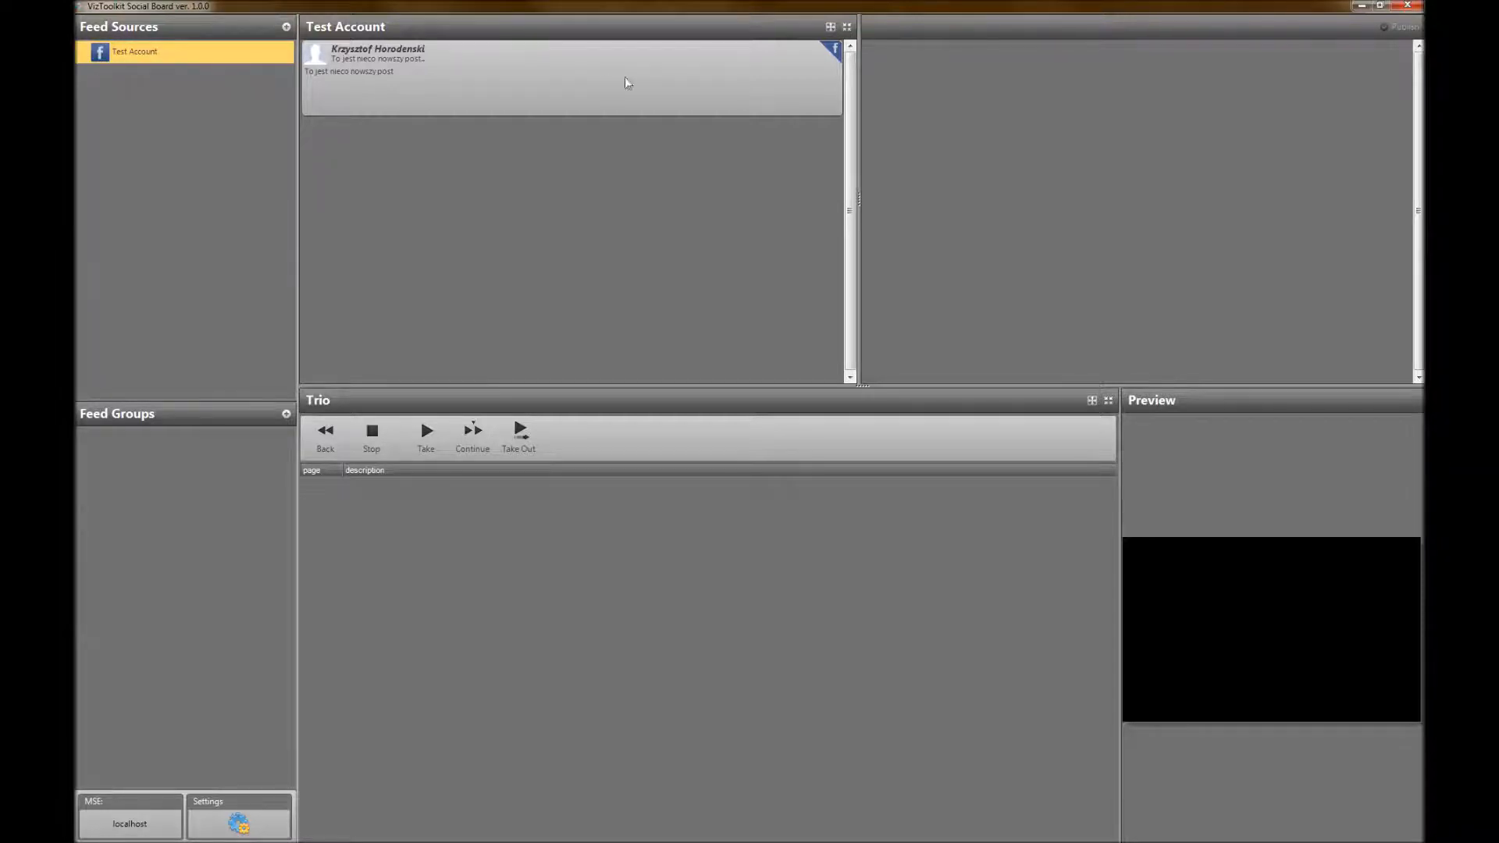
Start a new Twitter Account feed source named My Account
{"action": "left_click", "coordinate": [286, 27]}
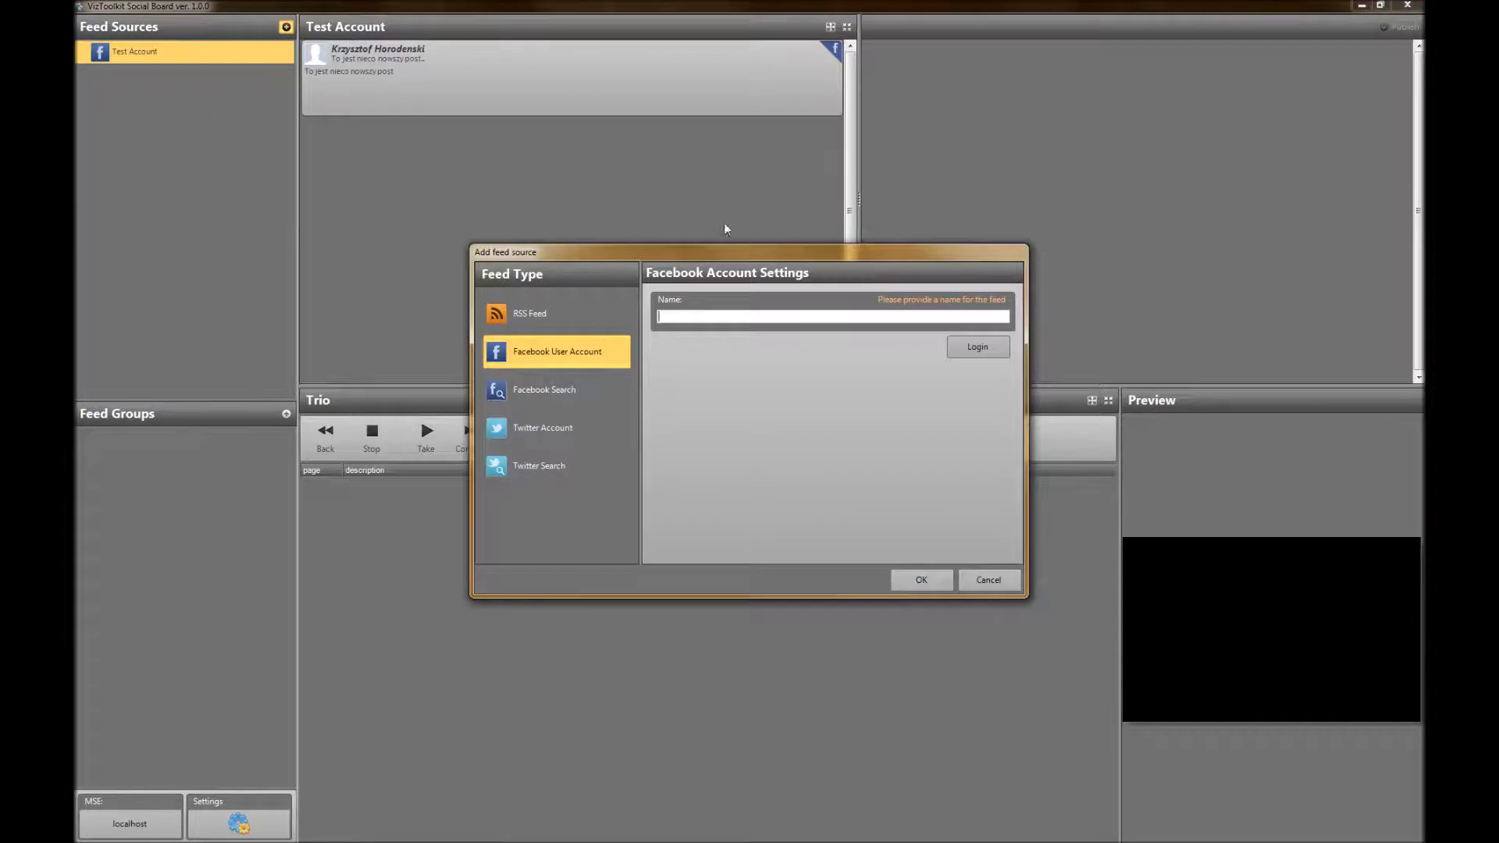
{"action": "left_click_drag", "start_coordinate": [750, 249], "coordinate": [606, 155]}
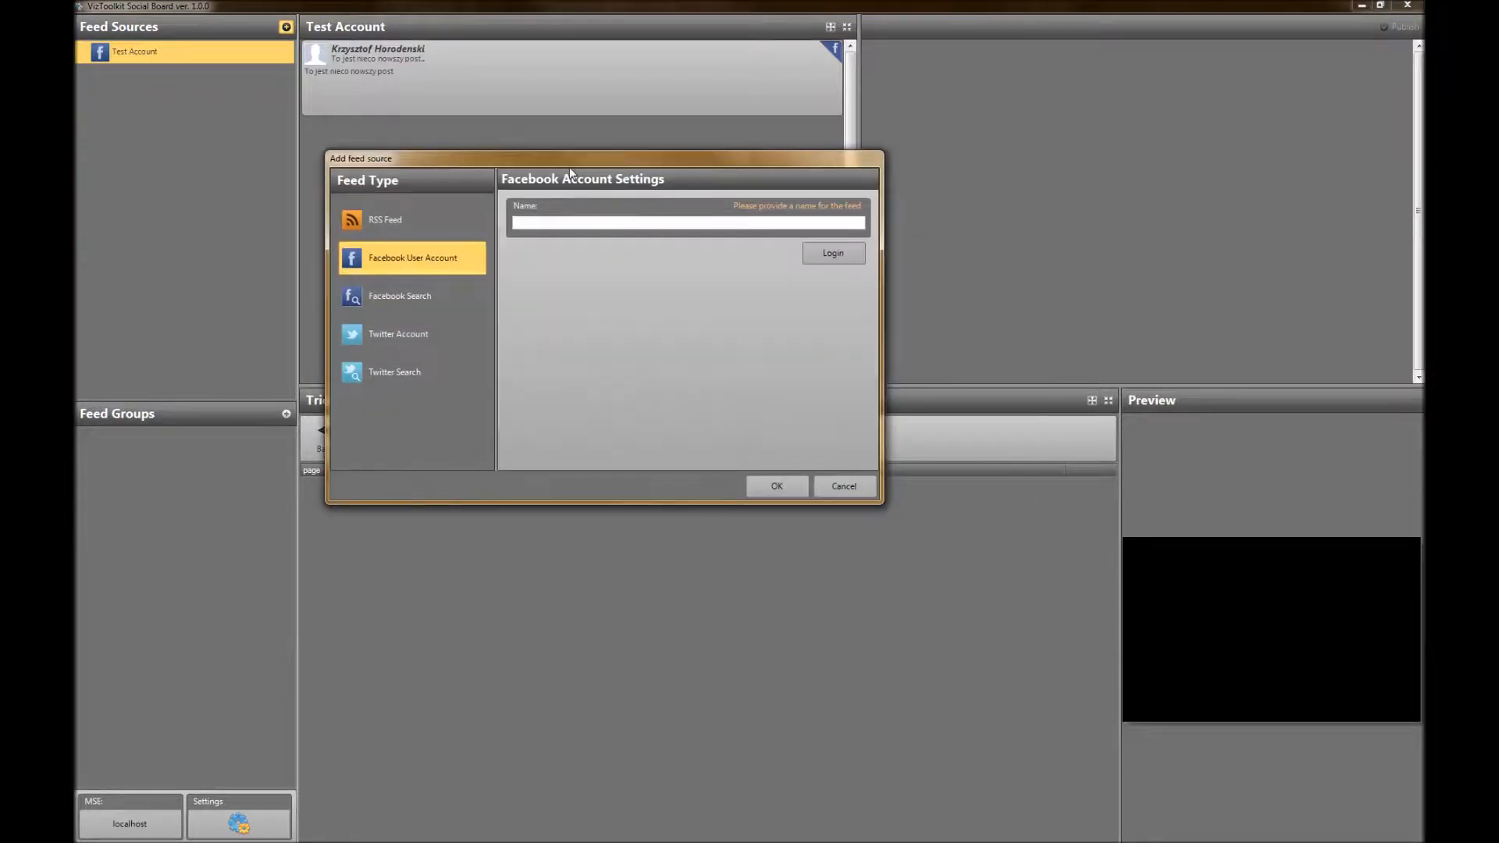
{"action": "left_click", "coordinate": [378, 337]}
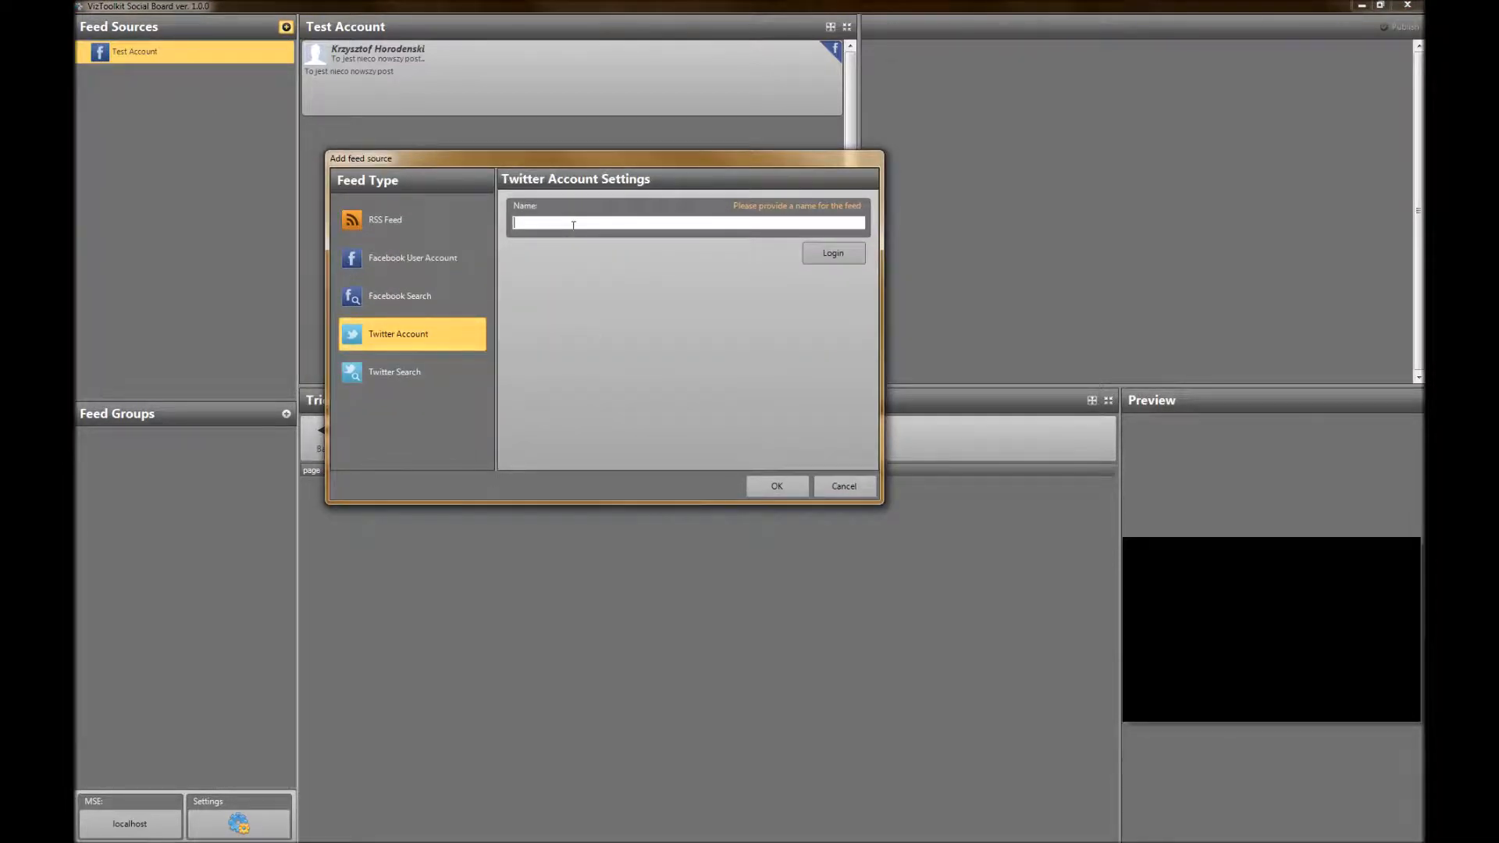
{"action": "type", "text": "My Account"}
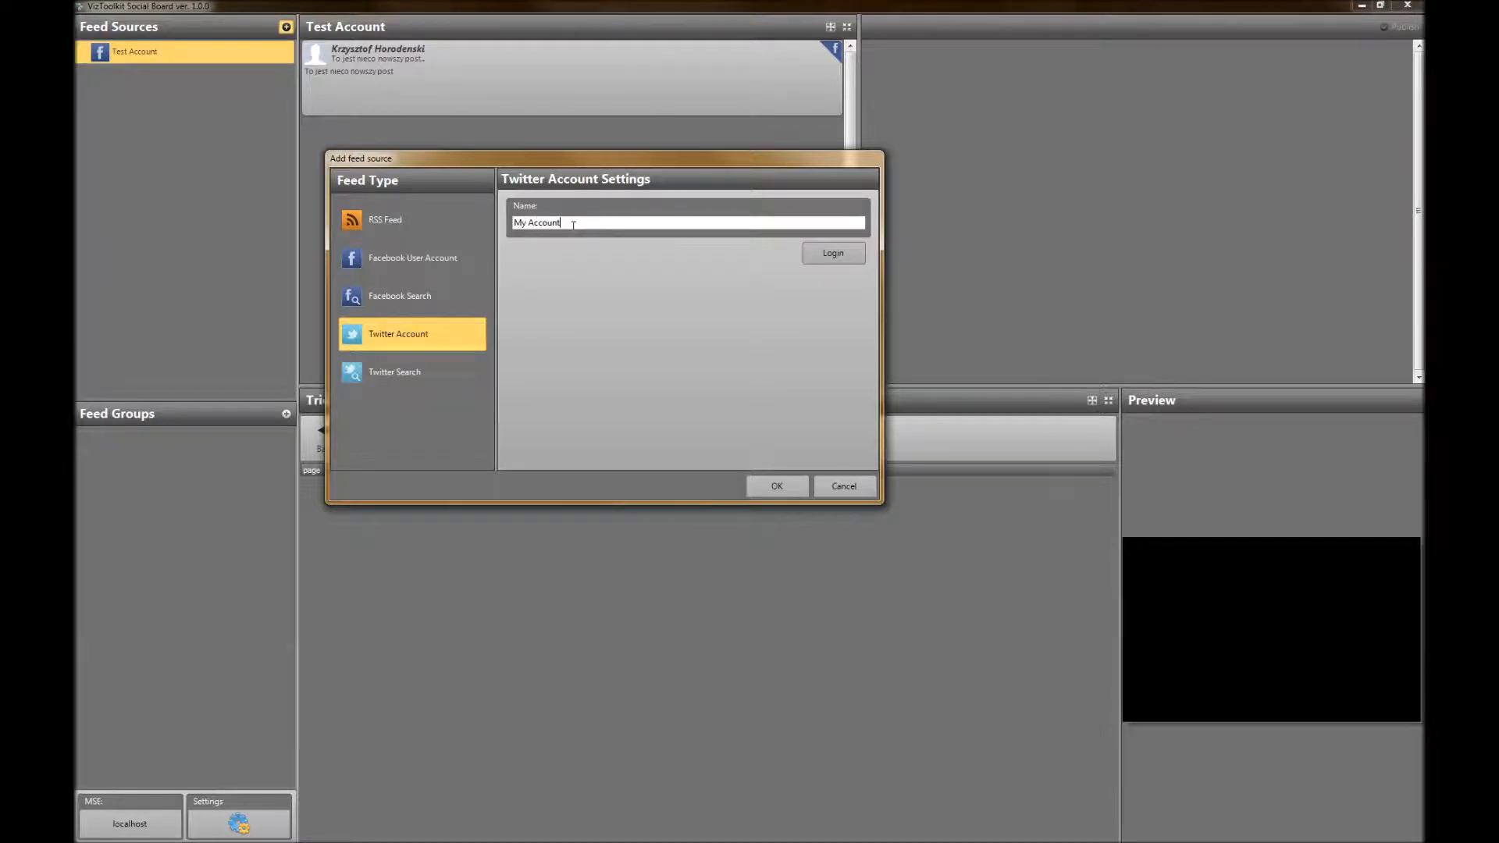
Authorize Twitter access with the account username and password, save the My Account feed source and view the posts of both feeds
{"action": "left_click", "coordinate": [833, 255]}
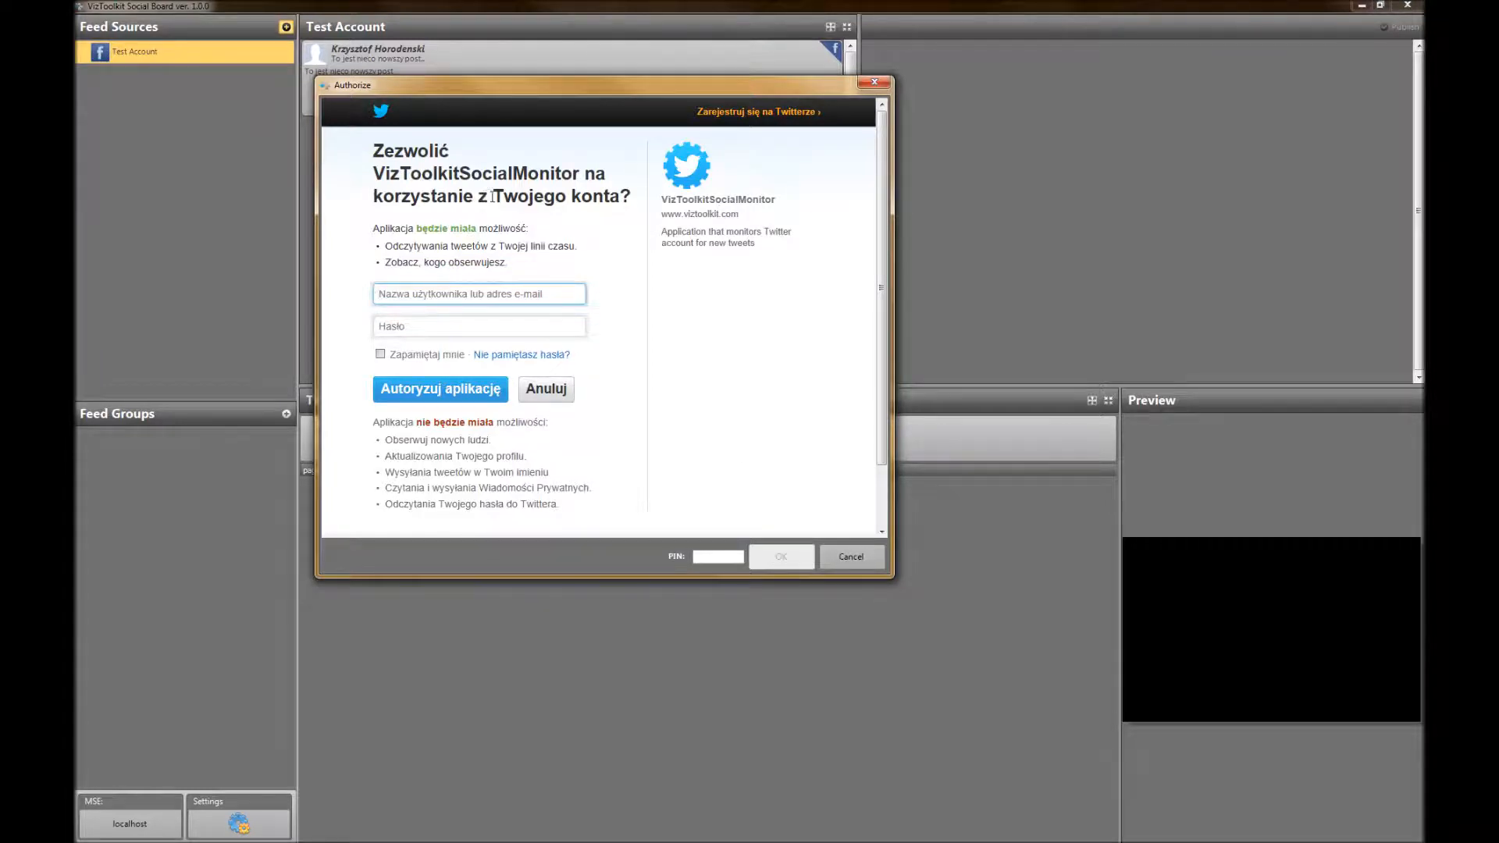
{"action": "type", "text": "ChrisHorodenski"}
{"action": "key", "text": "Tab"}
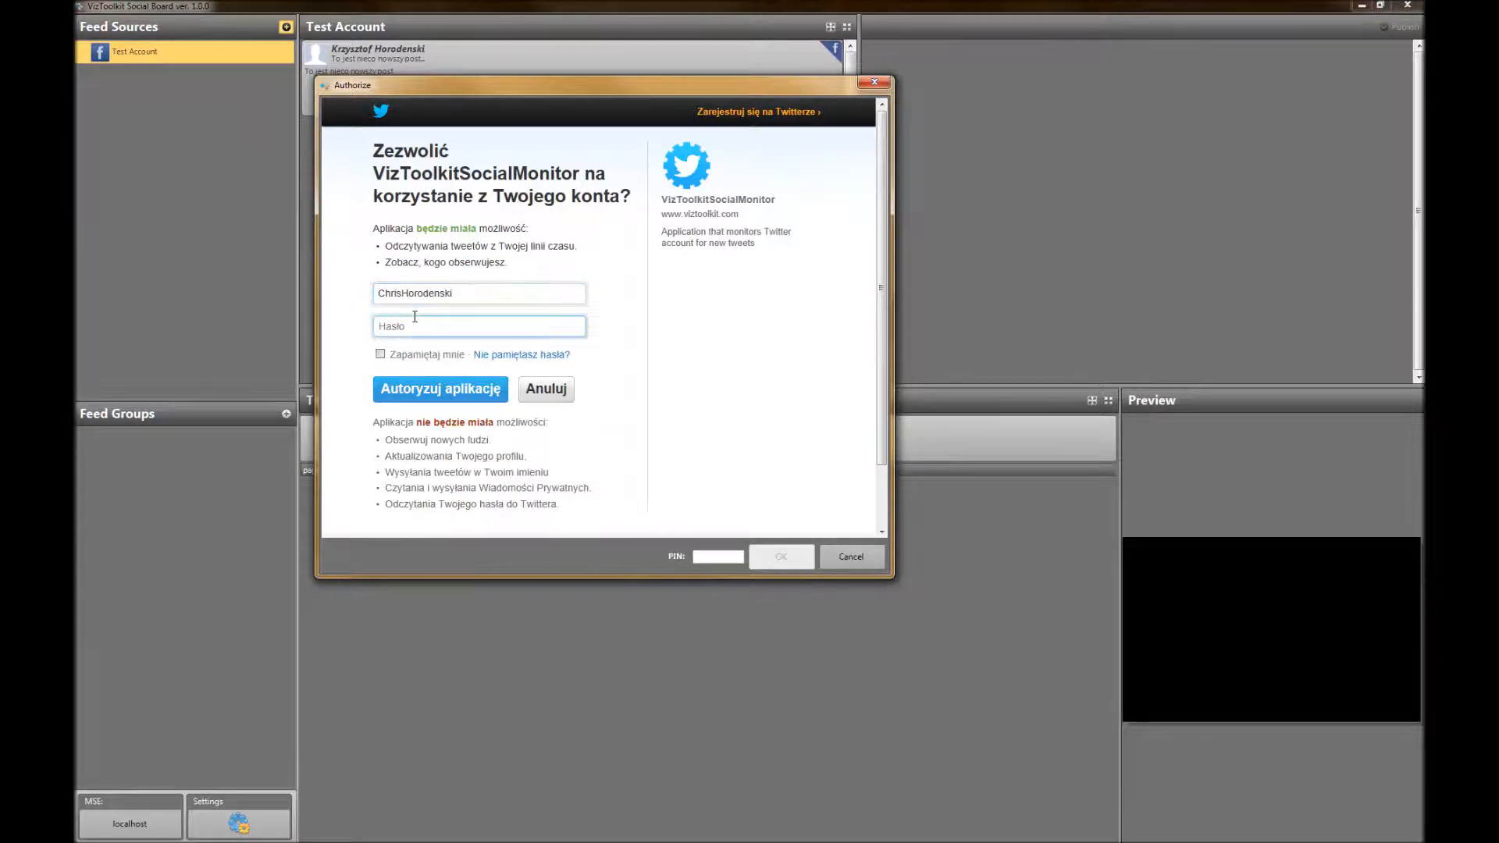
{"action": "type", "text": "*******"}
{"action": "left_click", "coordinate": [443, 398]}
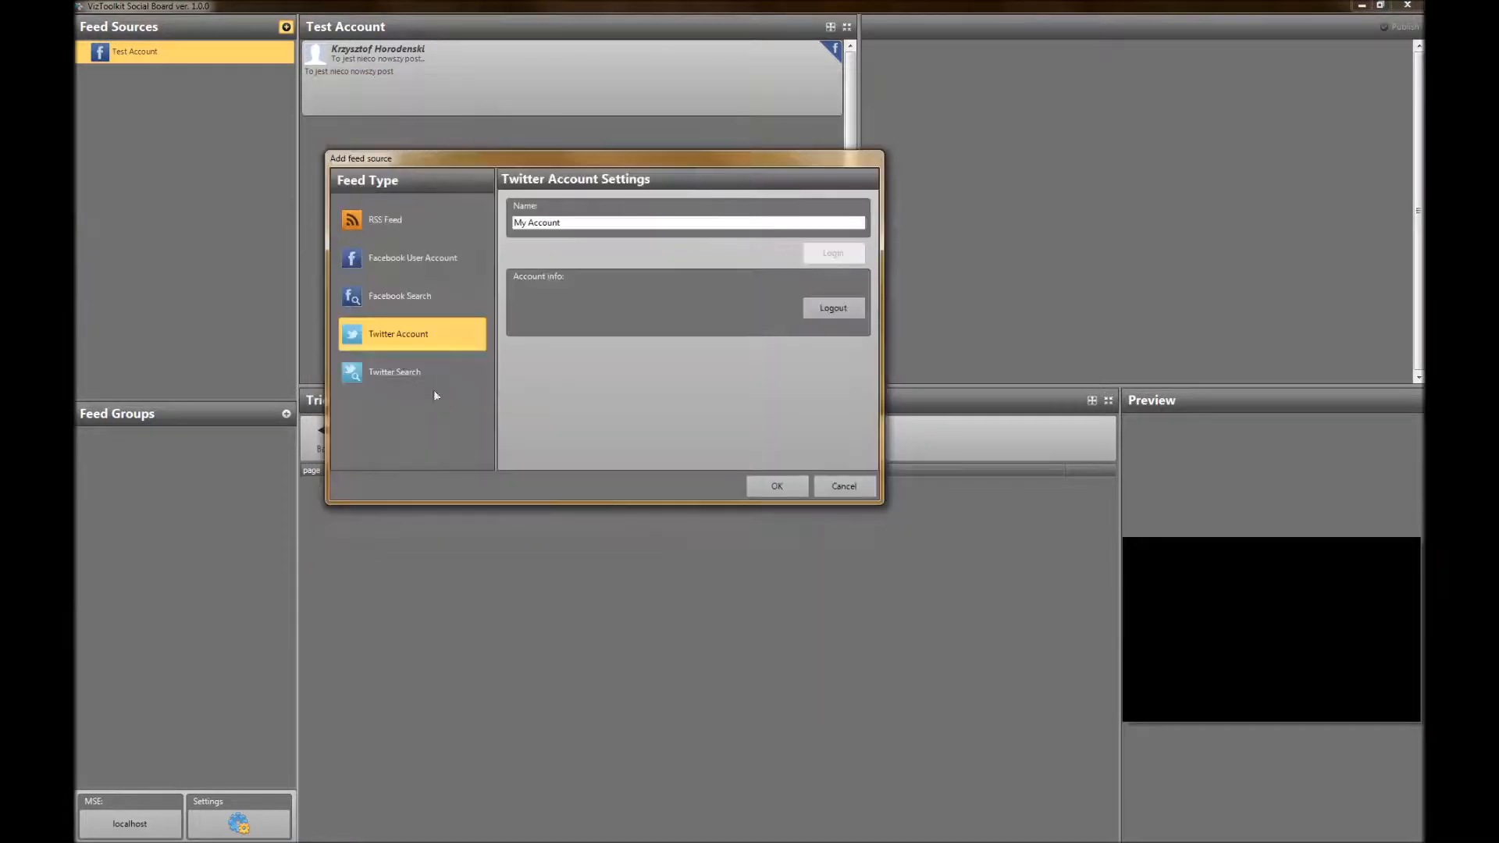
{"action": "left_click", "coordinate": [775, 489]}
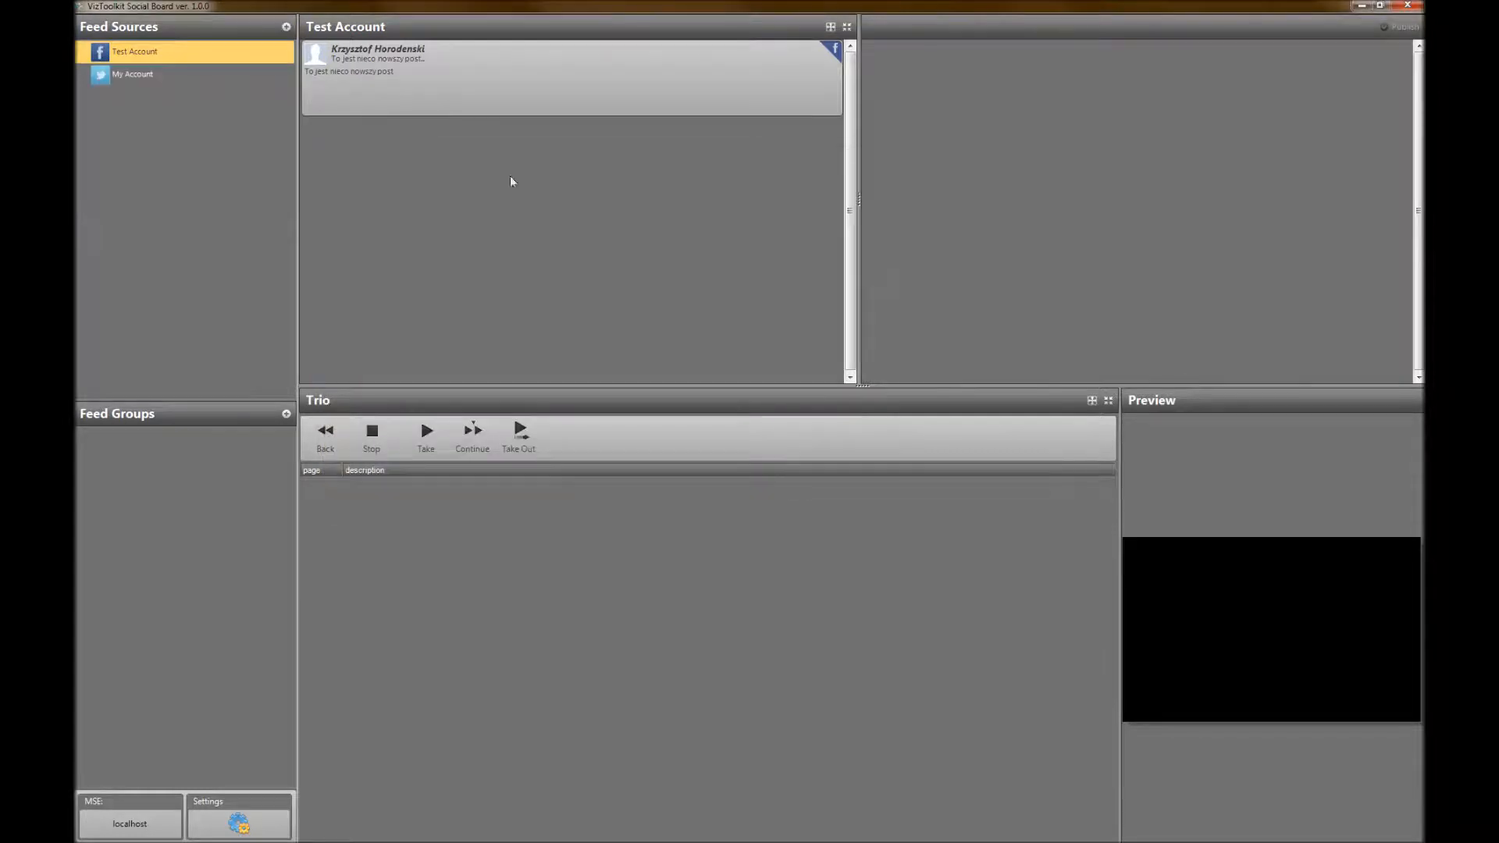
{"action": "left_click", "coordinate": [128, 73]}
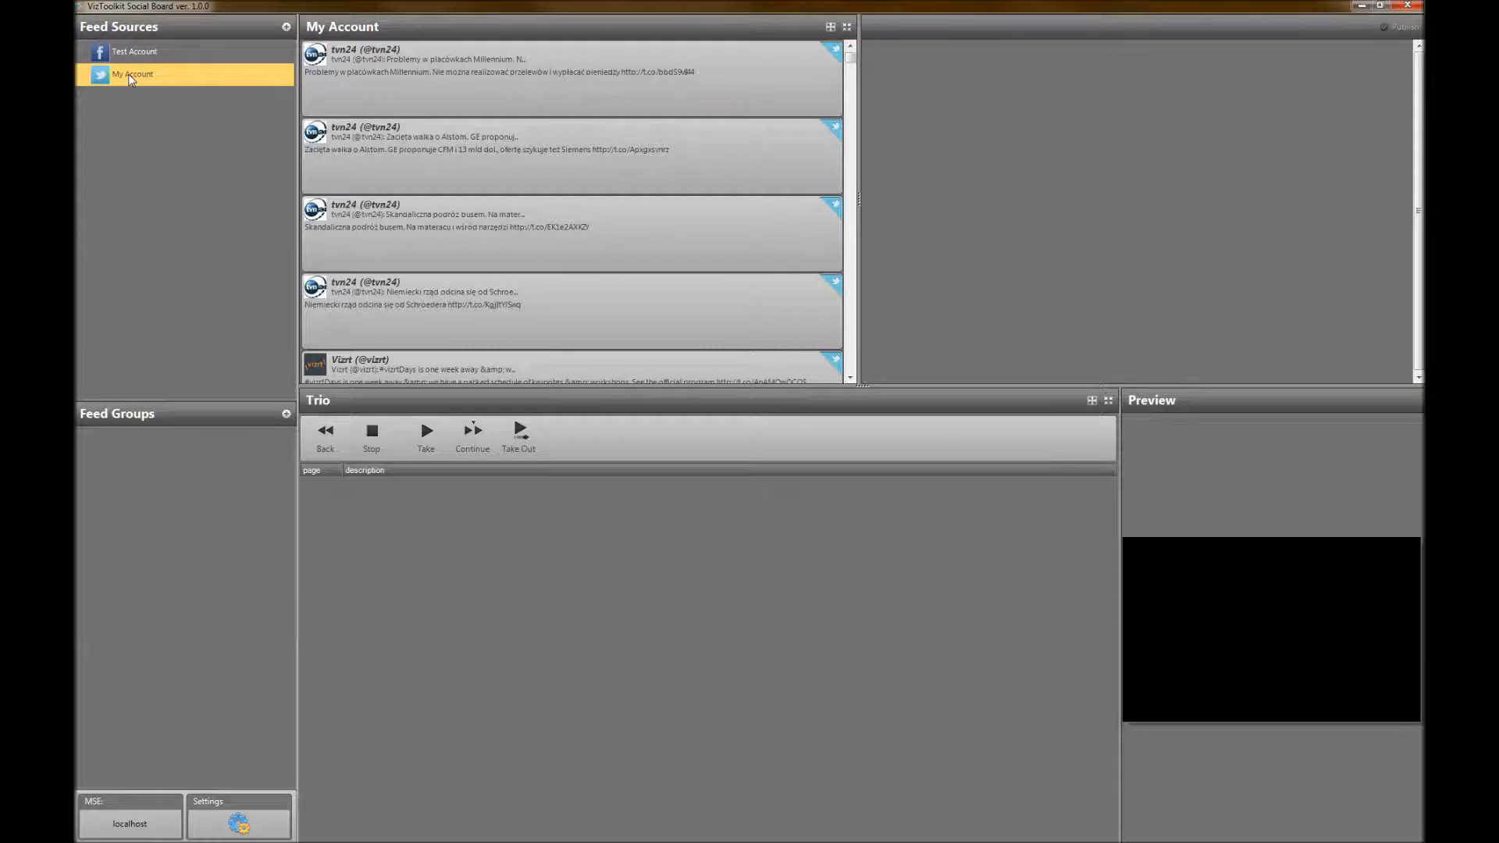
{"action": "left_click", "coordinate": [134, 55]}
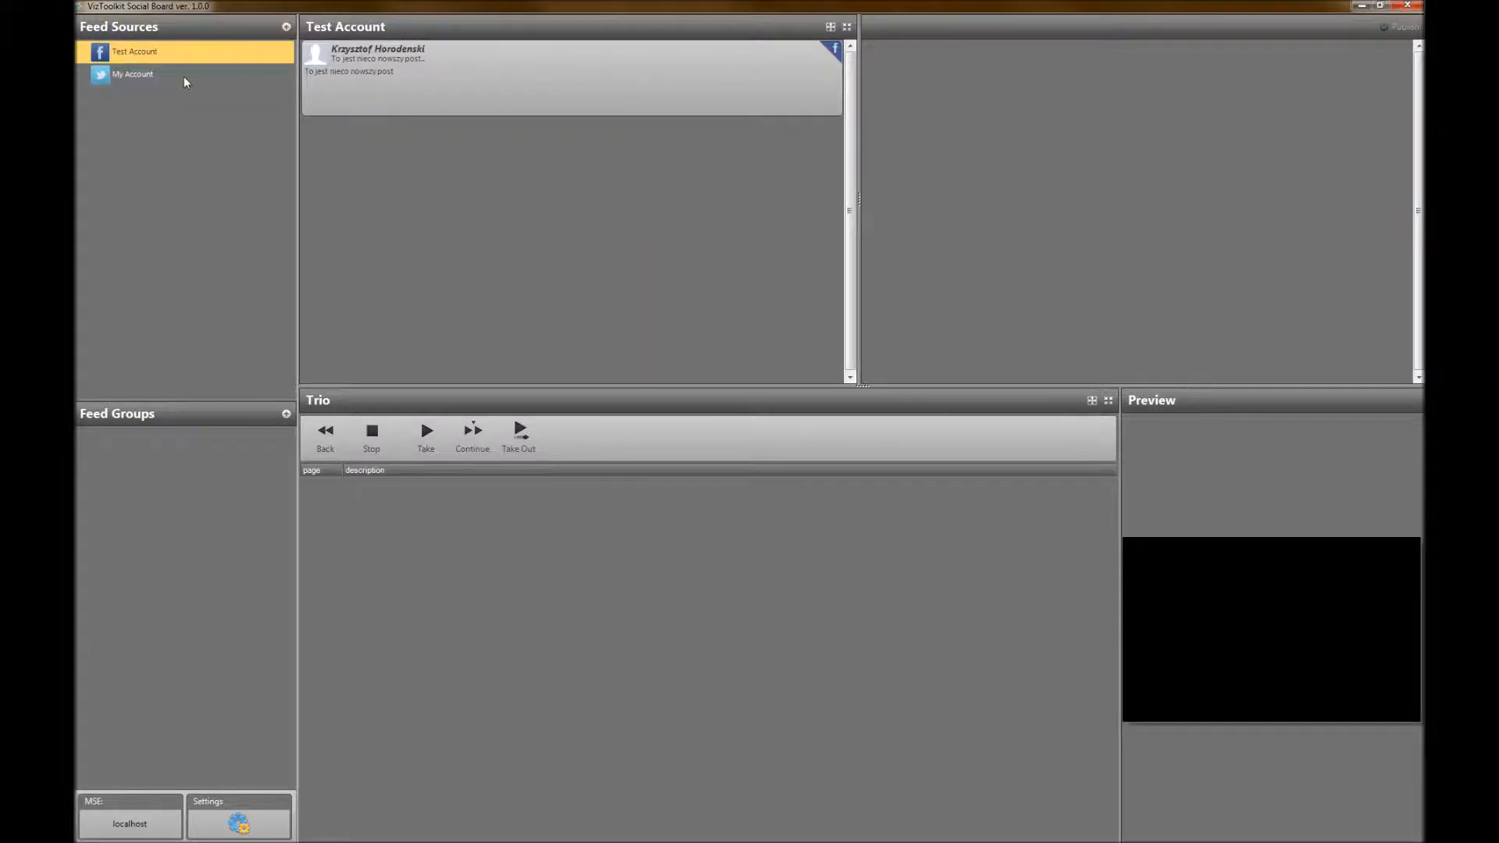
Start a new Facebook Search feed source named Search Facebook for Ukraine, using Test Account as the search account
{"action": "left_click", "coordinate": [286, 27]}
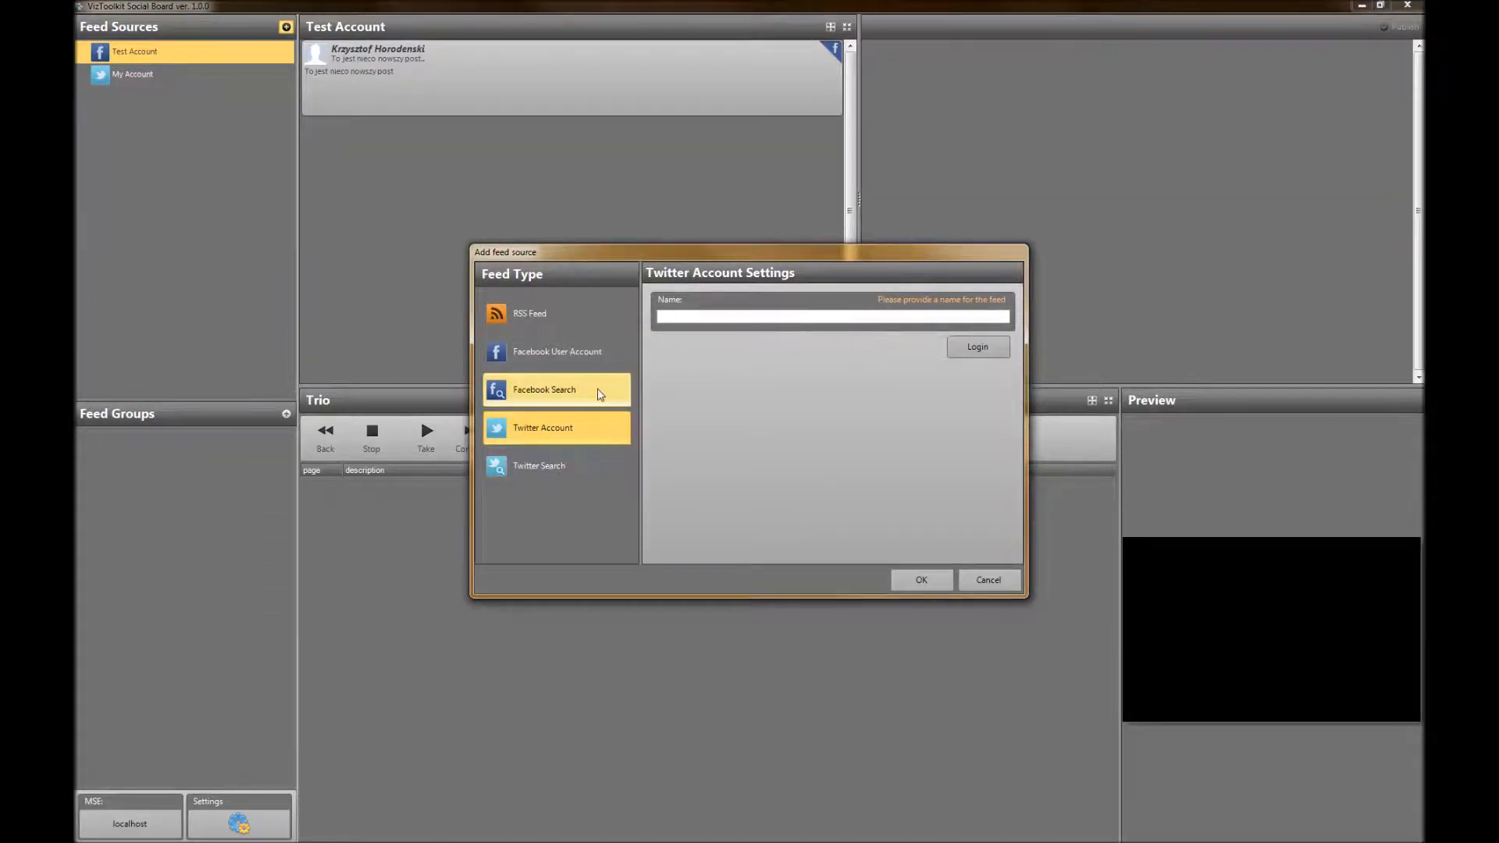
{"action": "left_click", "coordinate": [546, 396]}
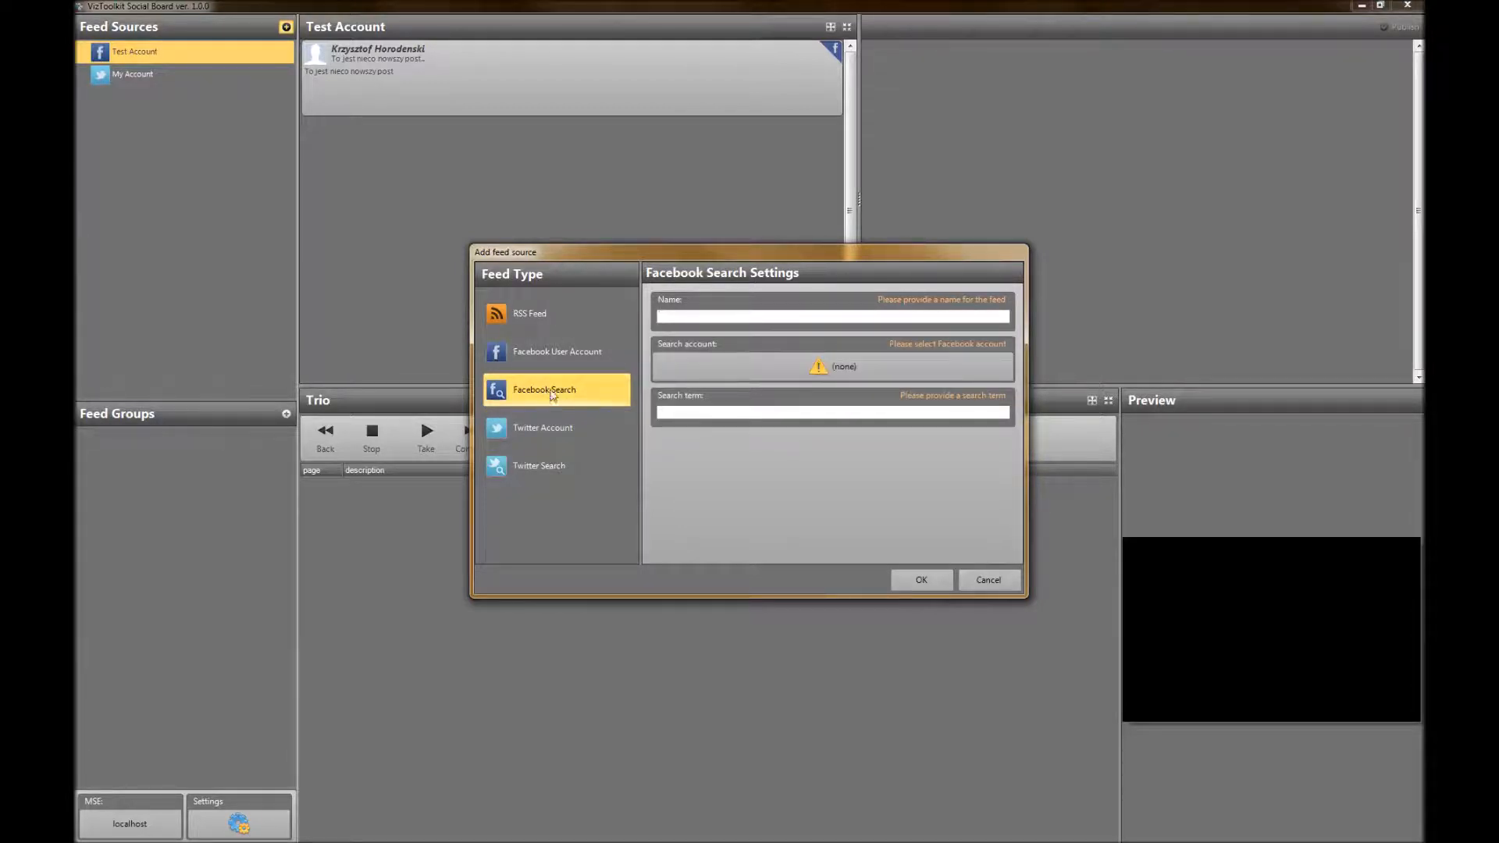
{"action": "left_click", "coordinate": [725, 368]}
{"action": "left_click", "coordinate": [678, 356]}
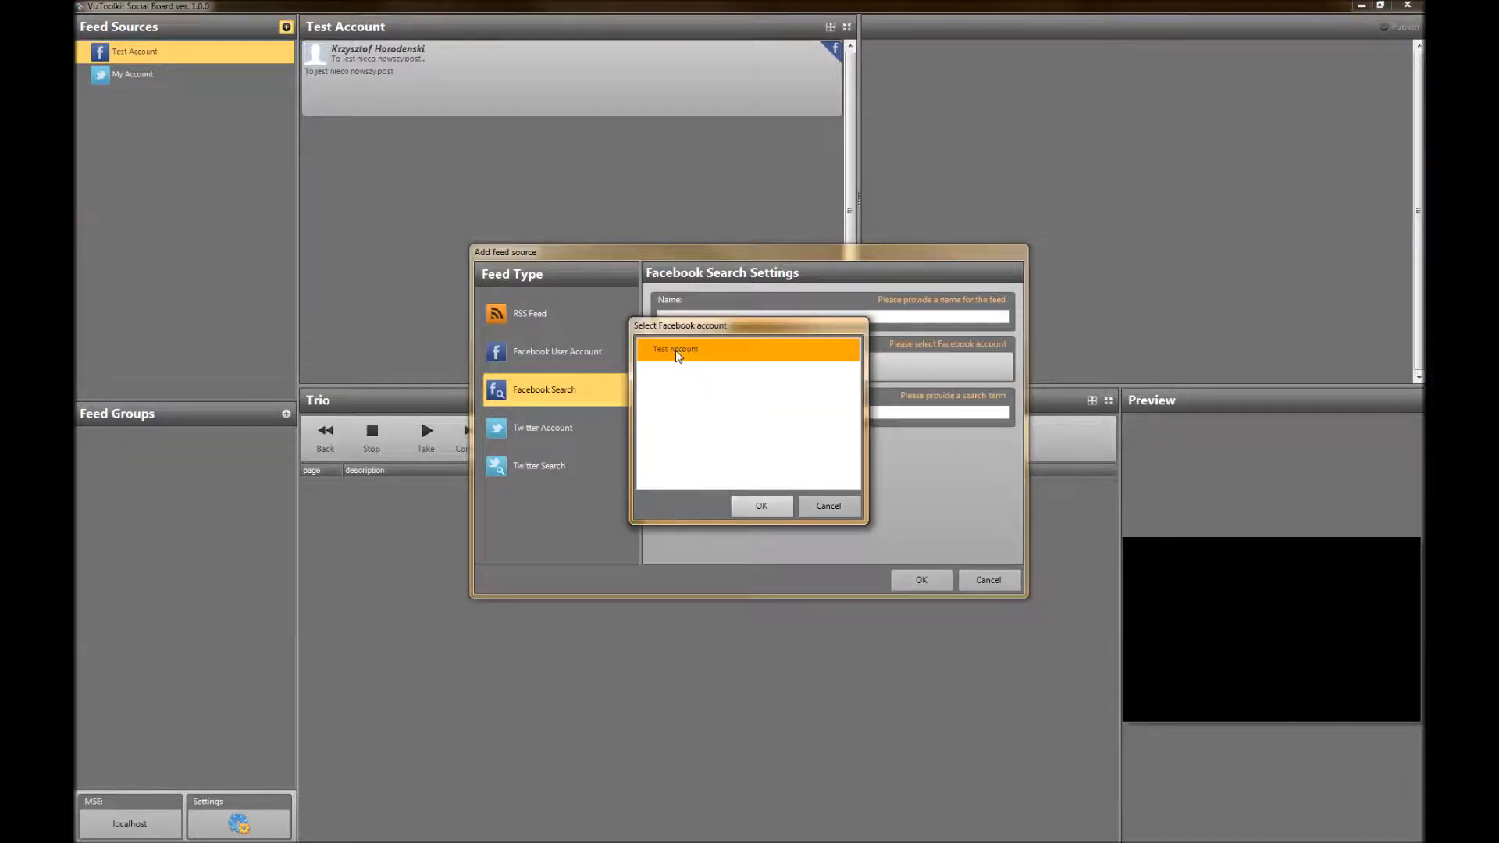
{"action": "left_click", "coordinate": [756, 503]}
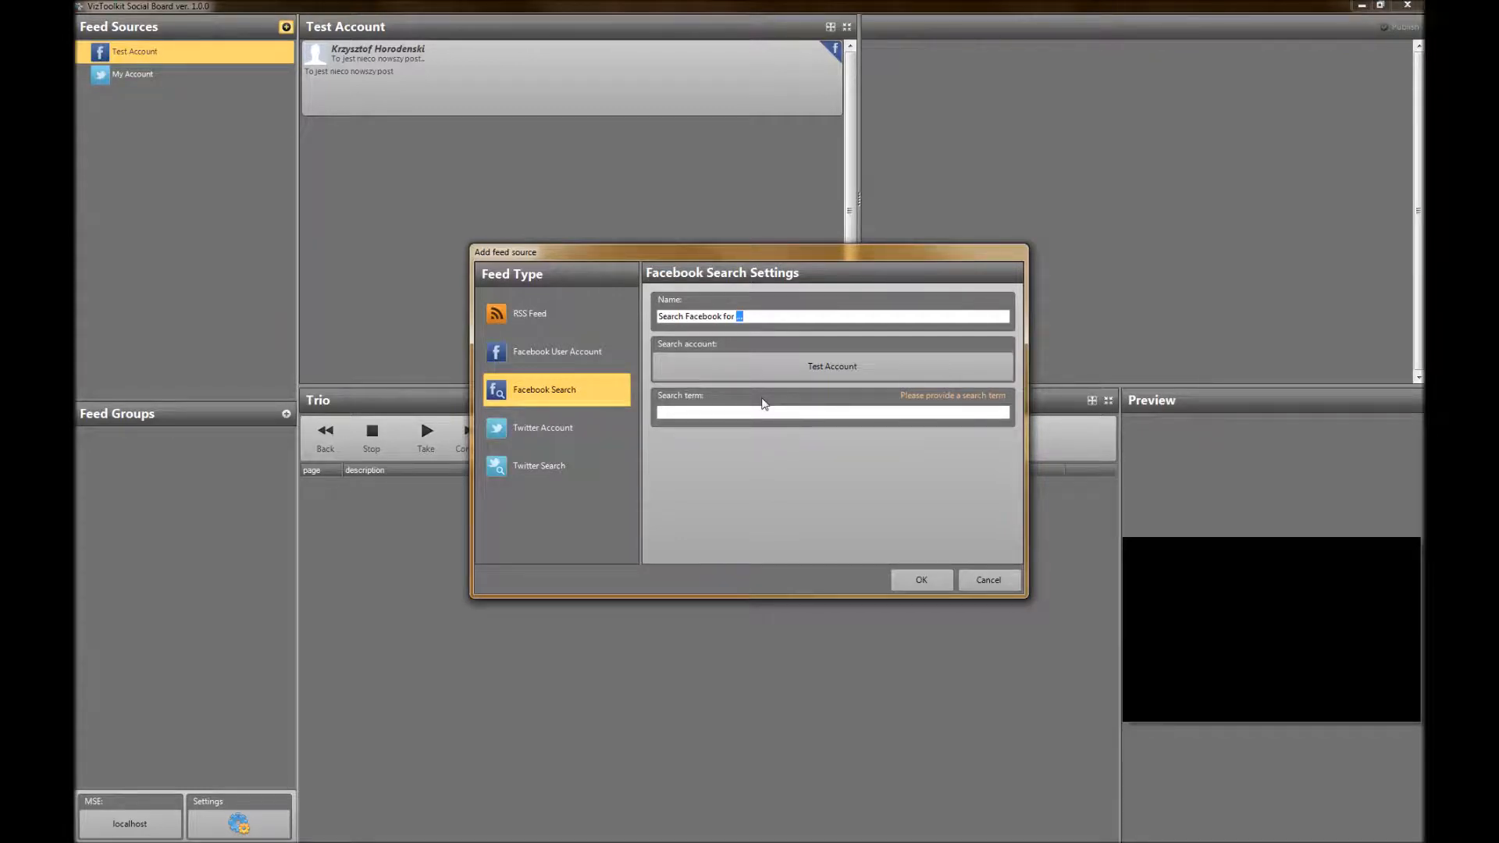
{"action": "type", "text": "Ukraine"}
Set the Facebook search term to ukraine, save the feed source and display its posts
{"action": "left_click", "coordinate": [693, 412]}
{"action": "type", "text": "ukraine"}
{"action": "left_click", "coordinate": [925, 582]}
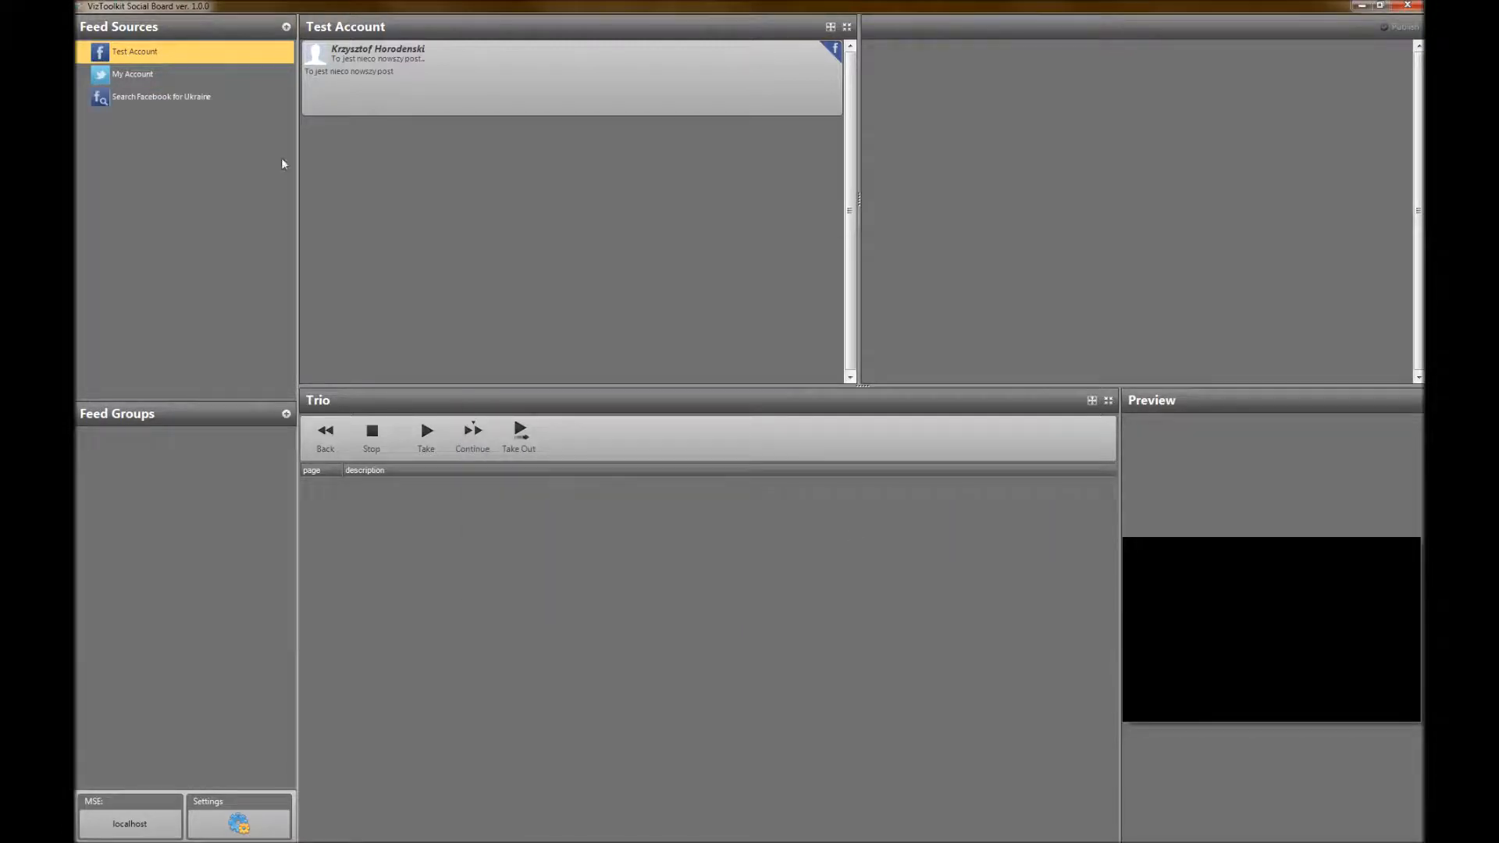
{"action": "left_click", "coordinate": [173, 100]}
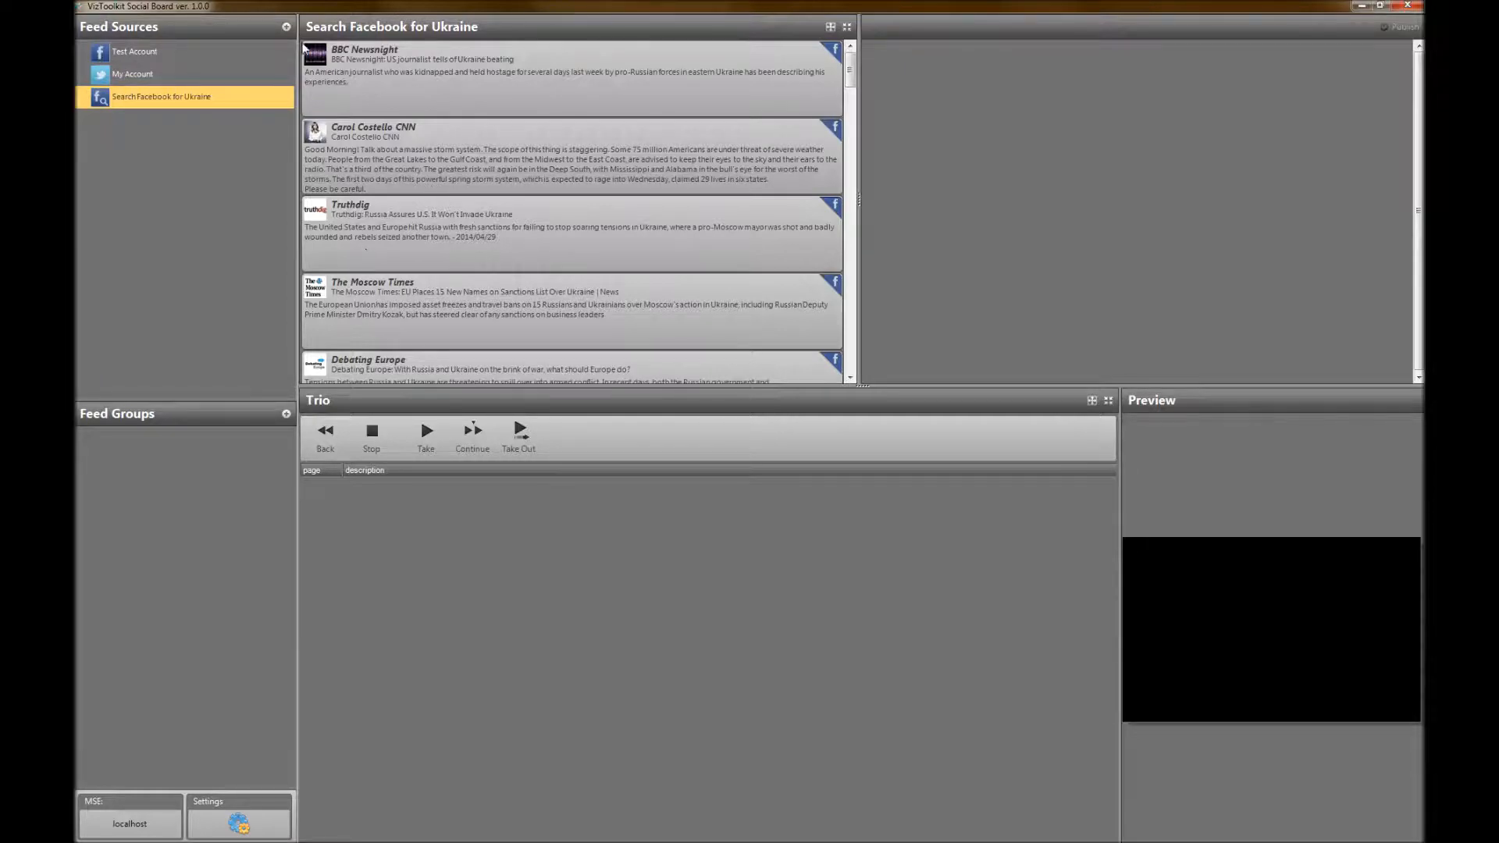
Start a new Twitter Search feed source named Search for War, using My Account as the search account
{"action": "left_click", "coordinate": [287, 28]}
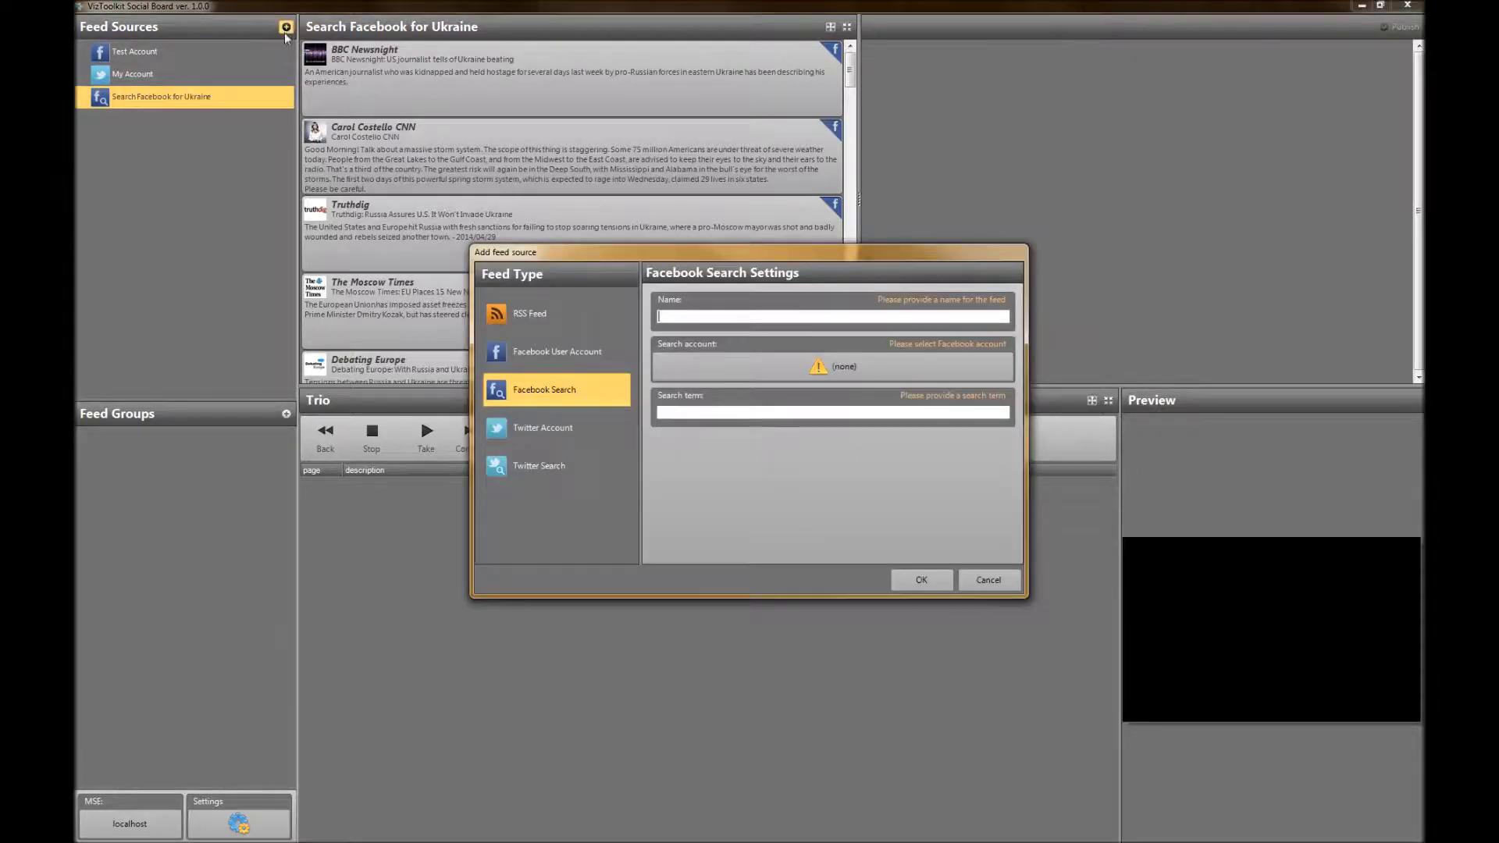
{"action": "left_click", "coordinate": [544, 478]}
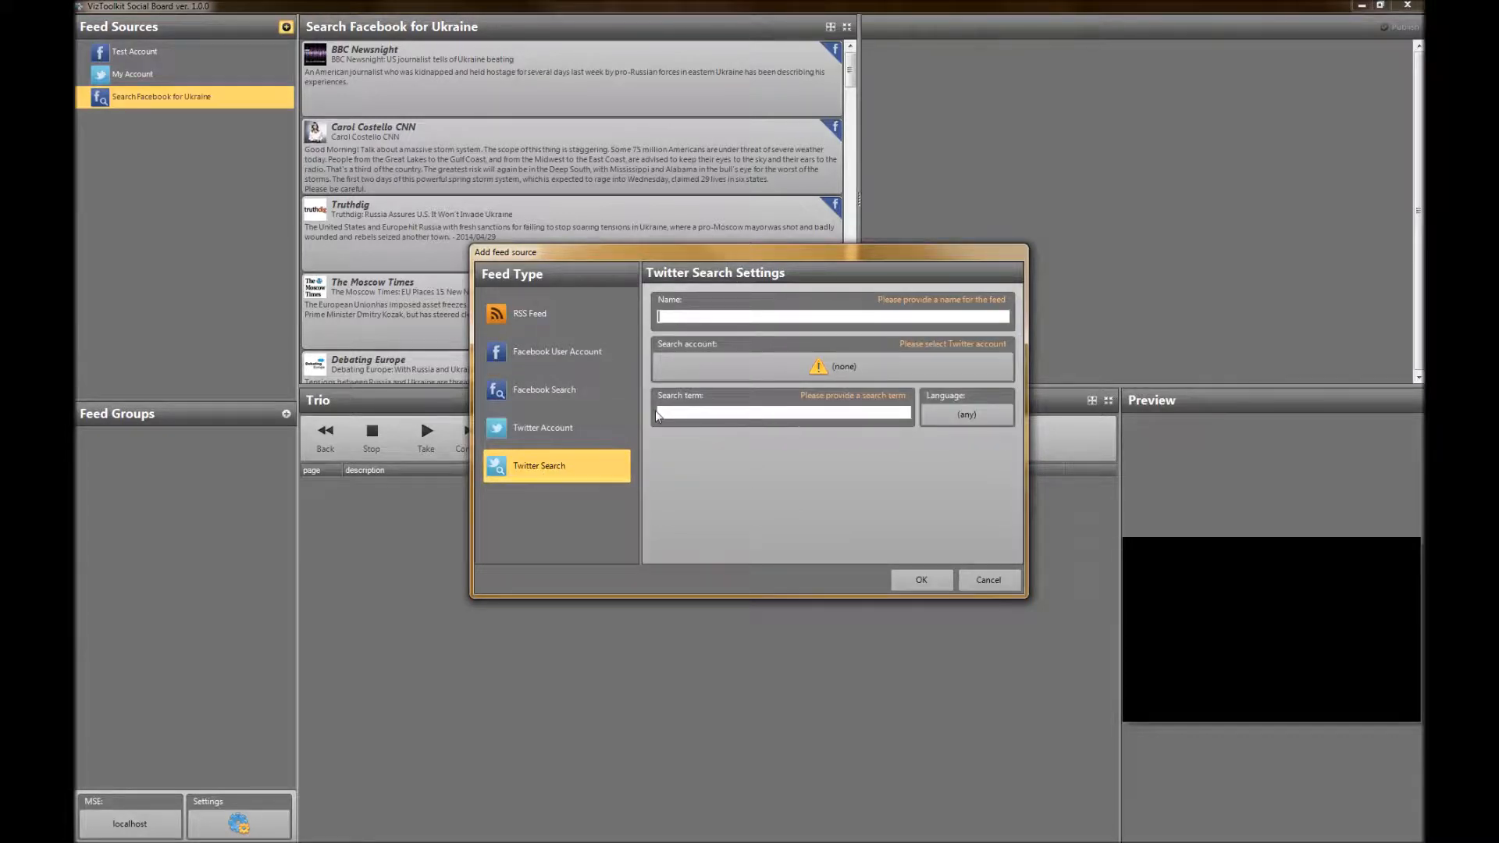
{"action": "type", "text": "Sea"}
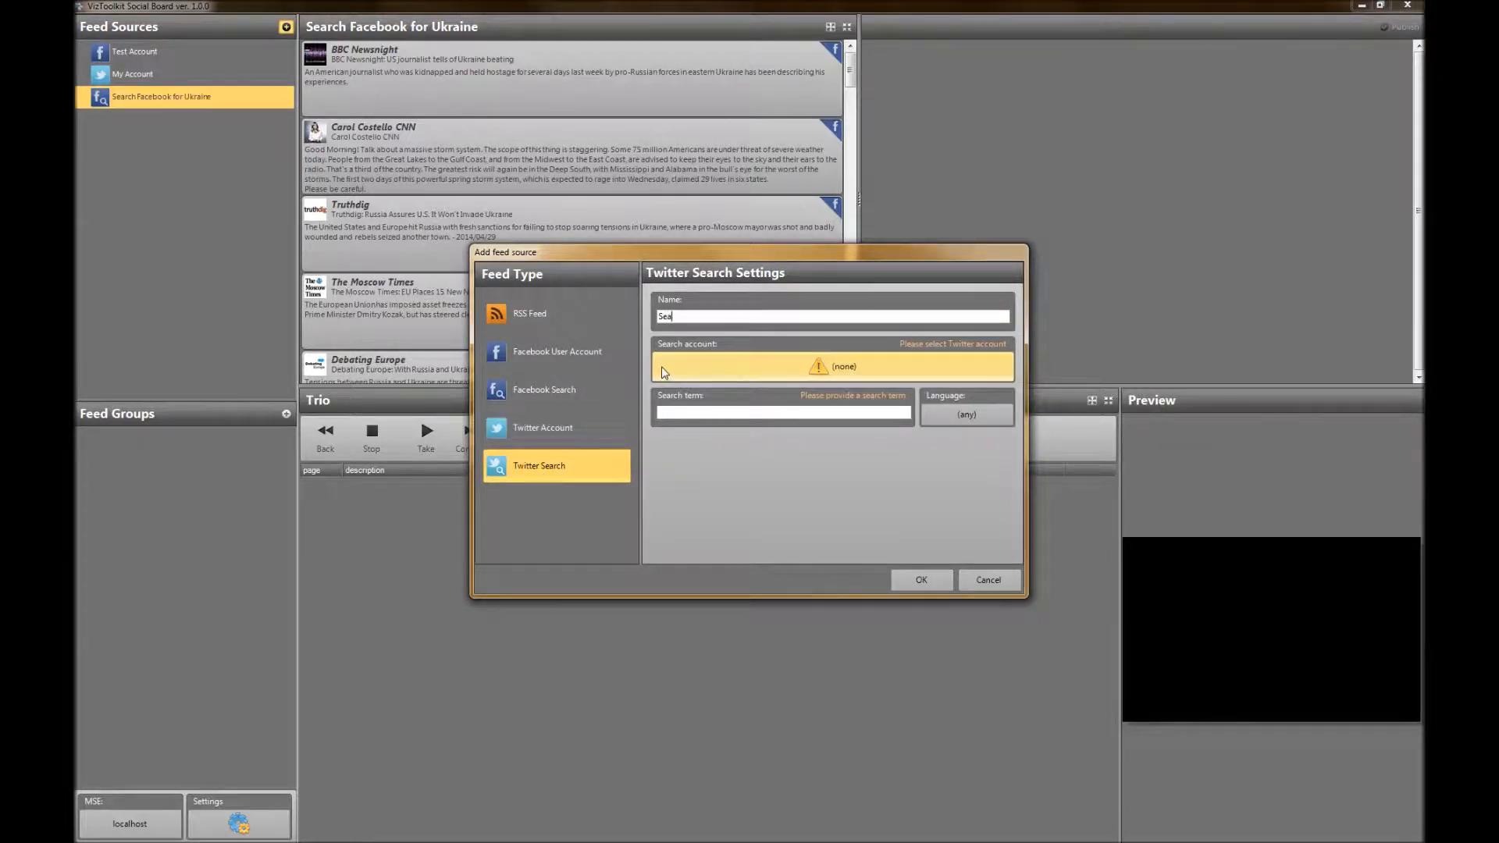
{"action": "type", "text": "rch for"}
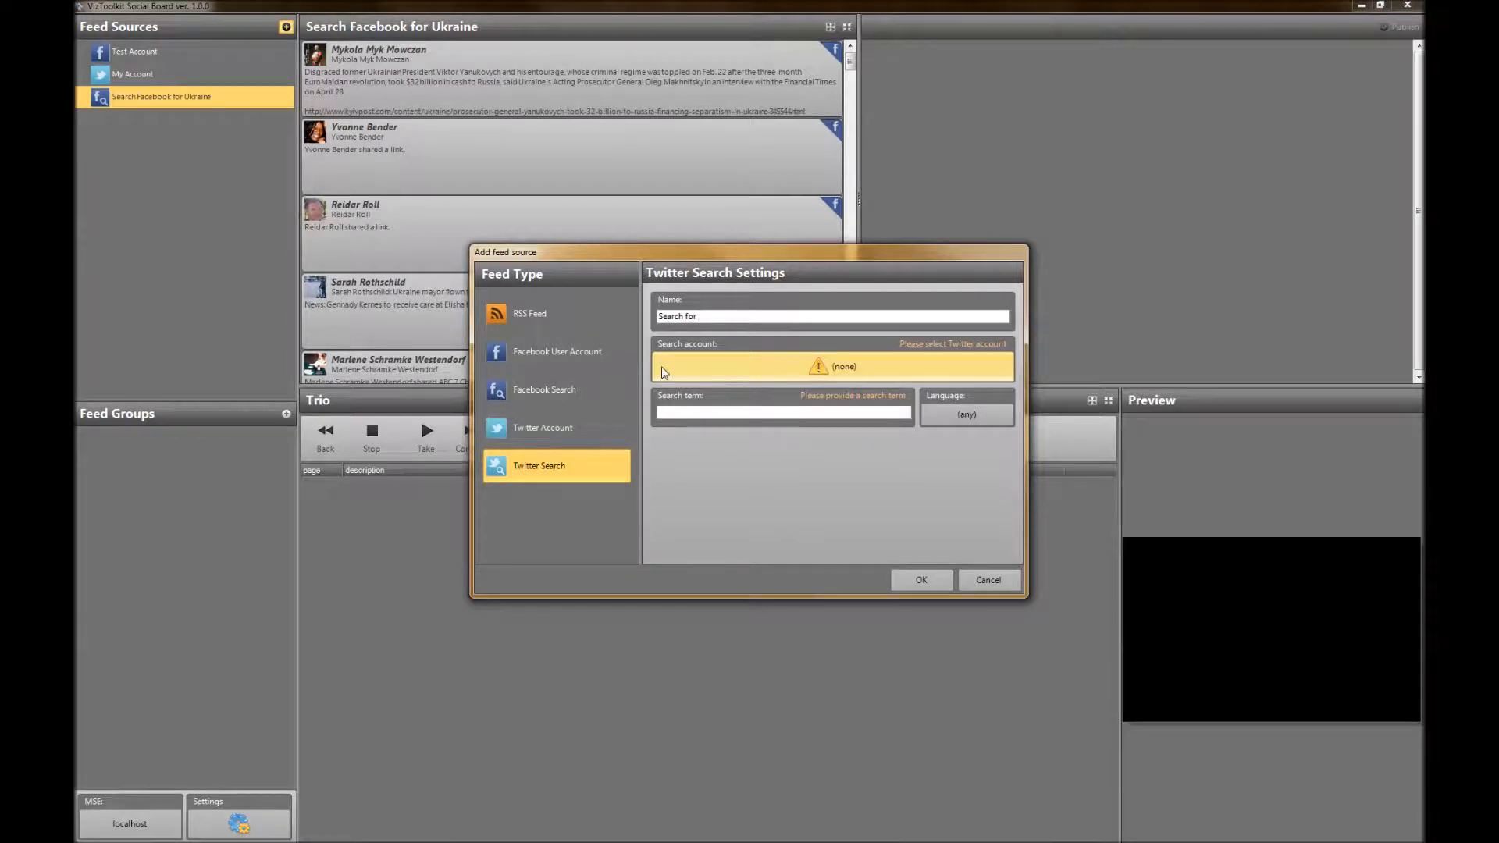
{"action": "type", "text": "War"}
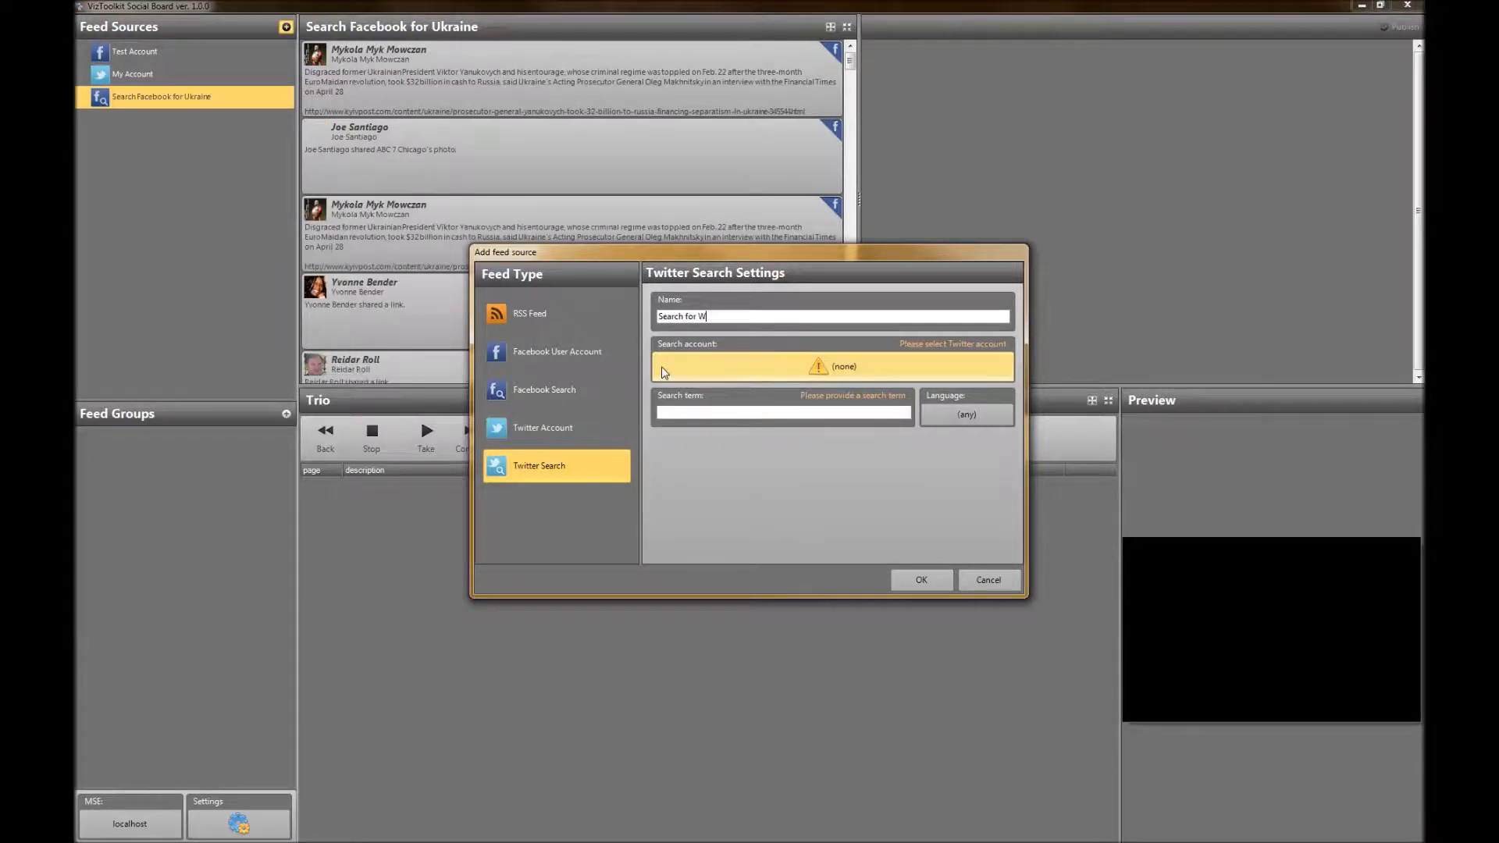
{"action": "left_click", "coordinate": [727, 369]}
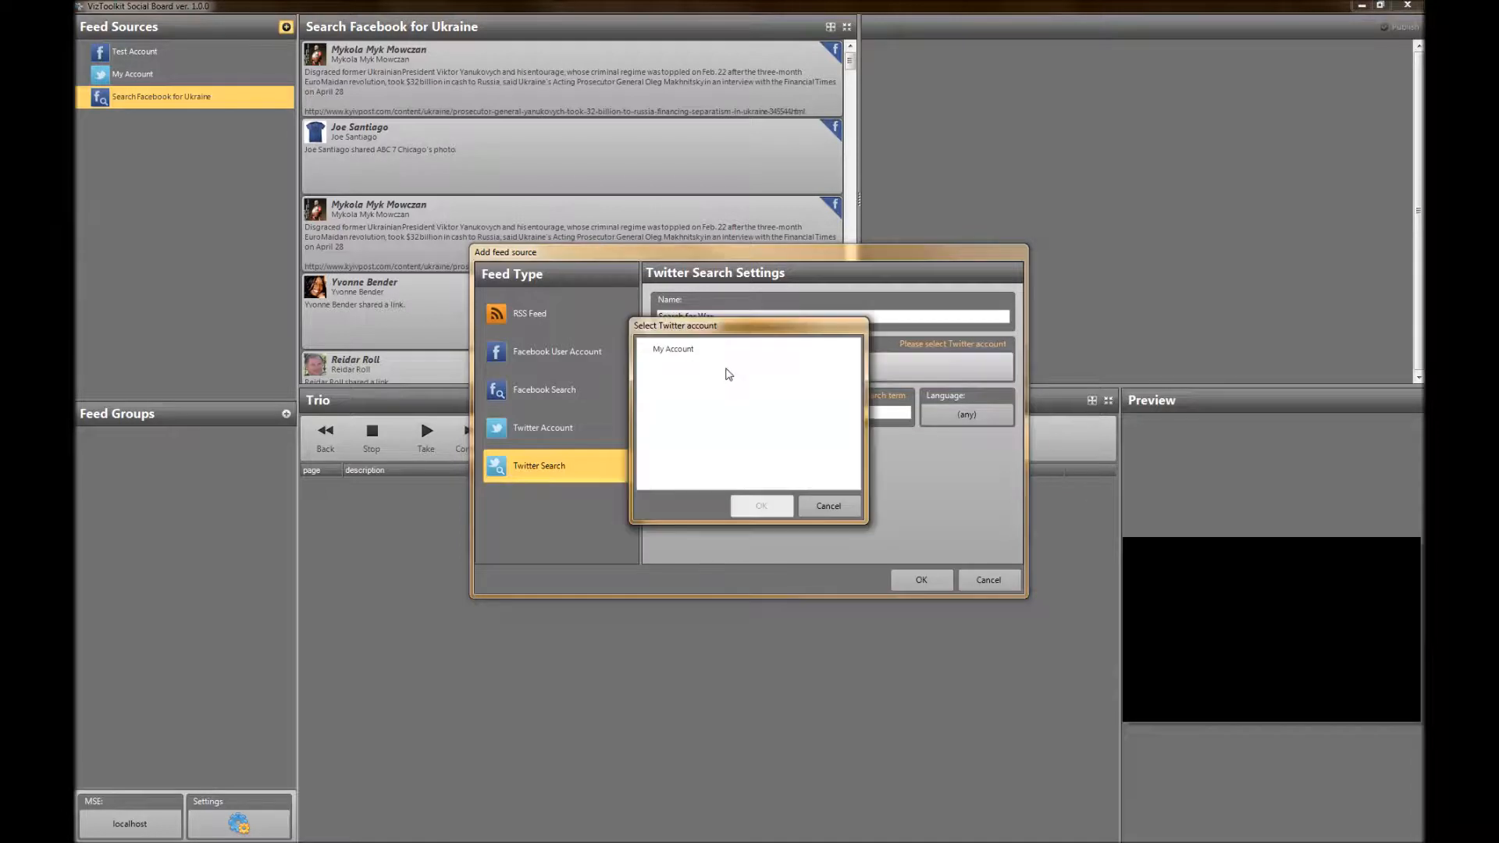
{"action": "left_click", "coordinate": [691, 349]}
{"action": "left_click", "coordinate": [757, 507]}
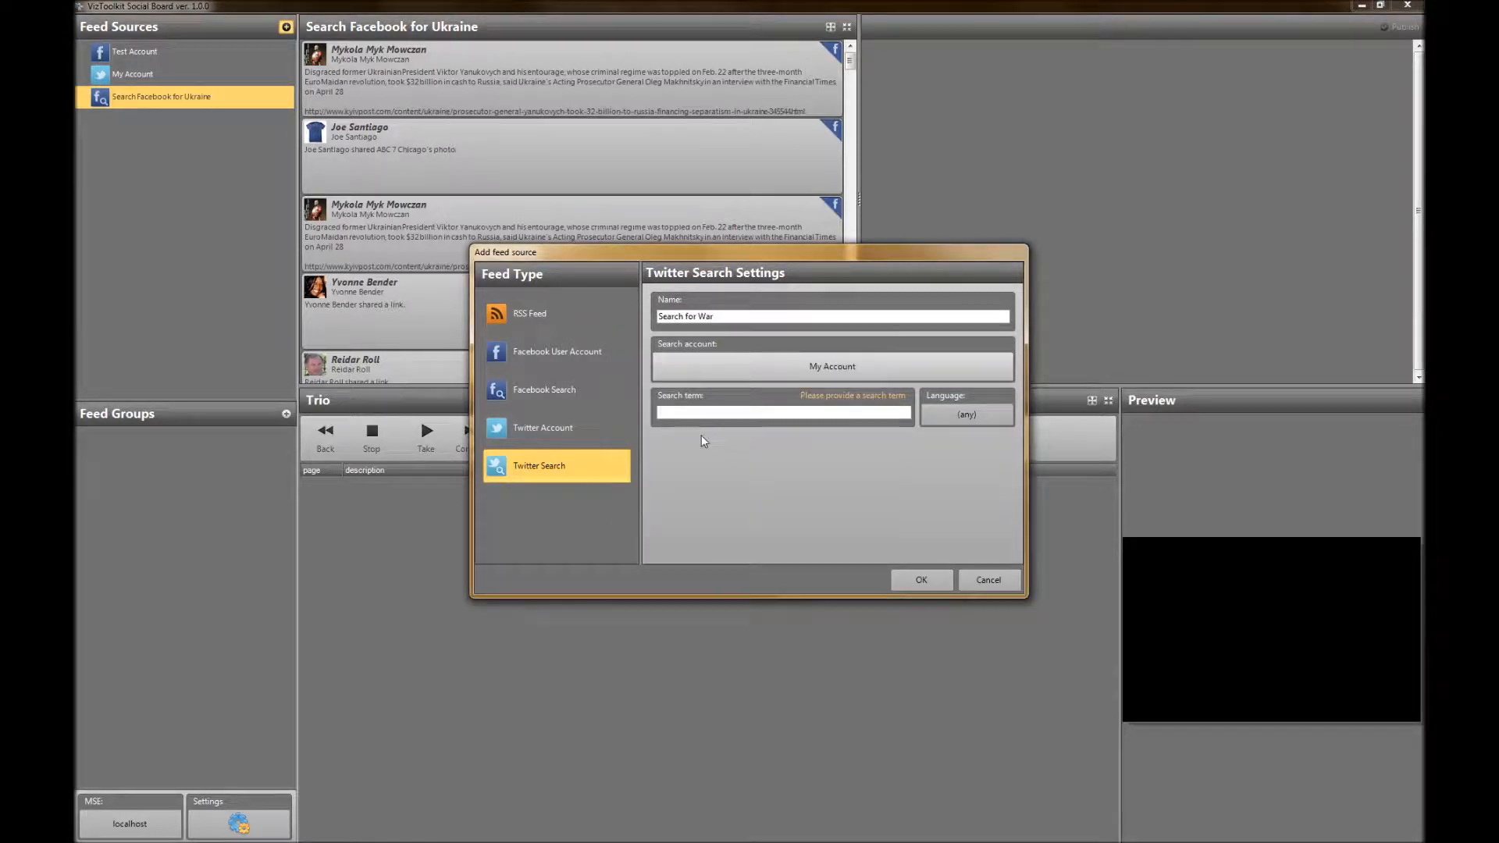
Set the Twitter search term to war with language (any), save the feed source and display its posts
{"action": "left_click", "coordinate": [700, 411]}
{"action": "type", "text": "war"}
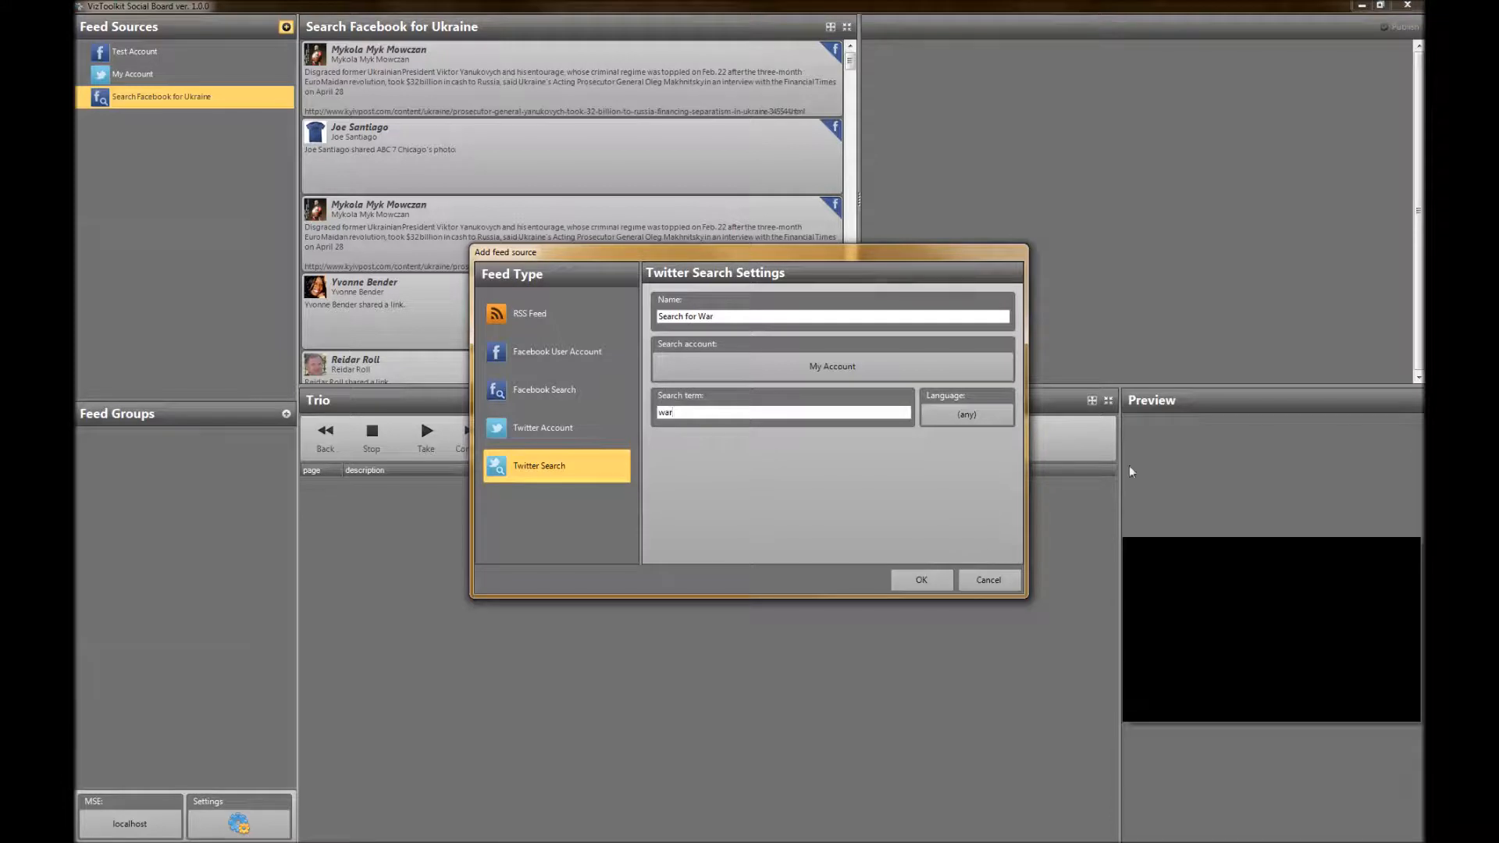
{"action": "left_click", "coordinate": [952, 415]}
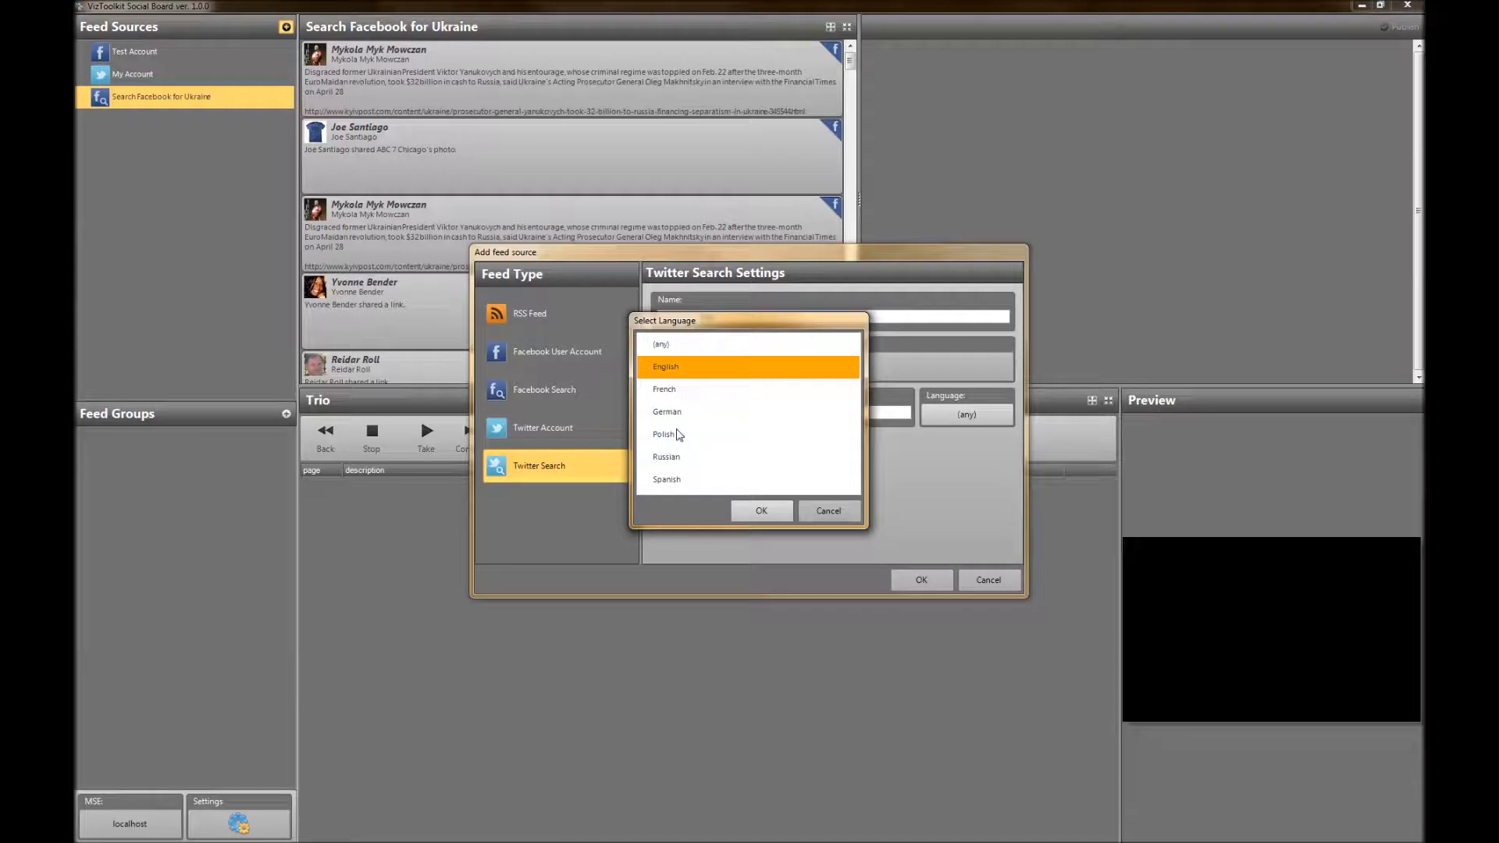
{"action": "left_click", "coordinate": [681, 348]}
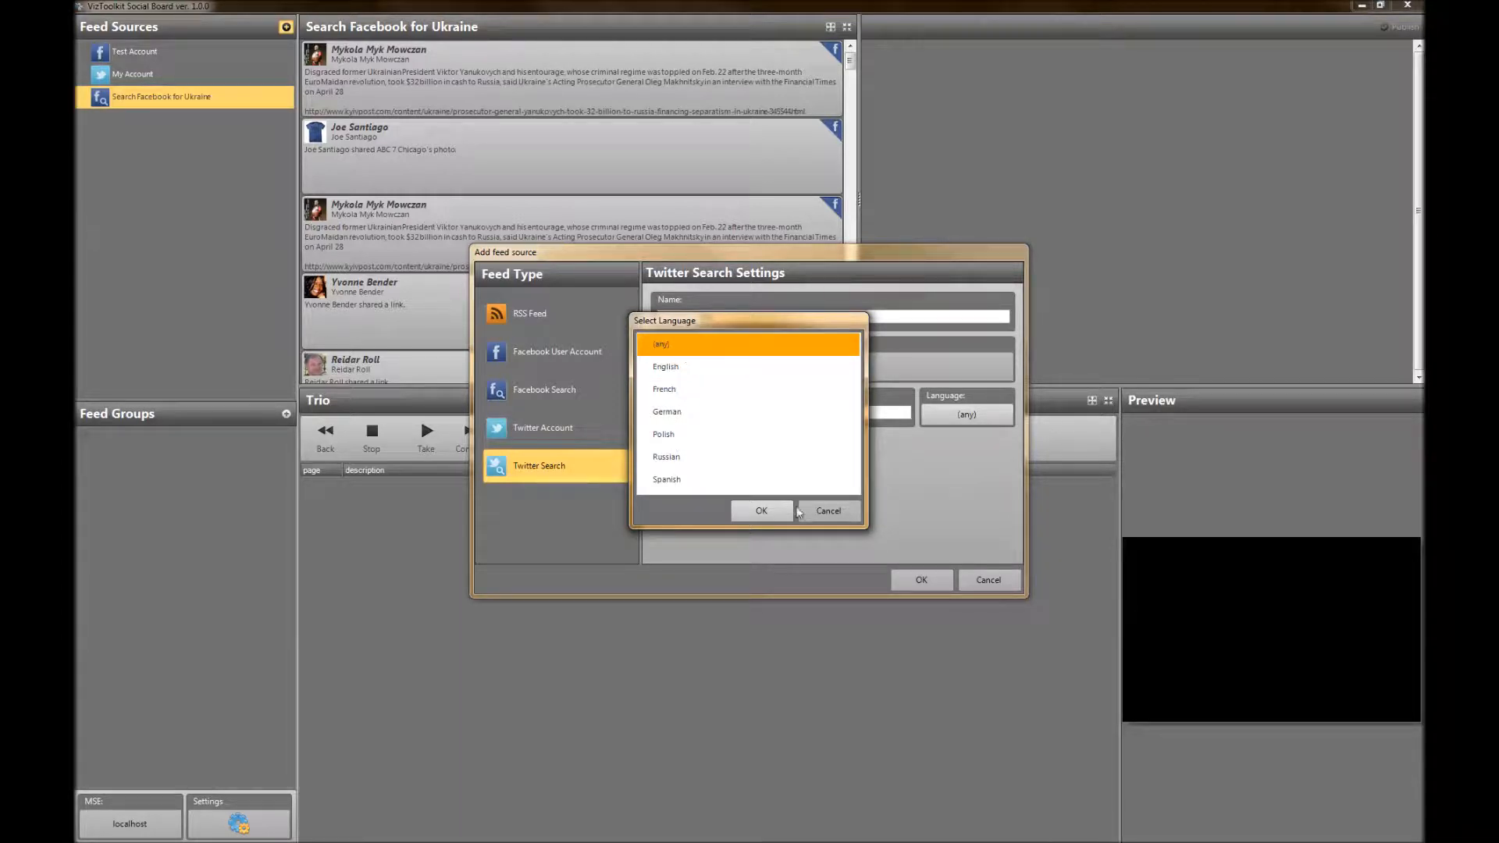
{"action": "left_click", "coordinate": [757, 511]}
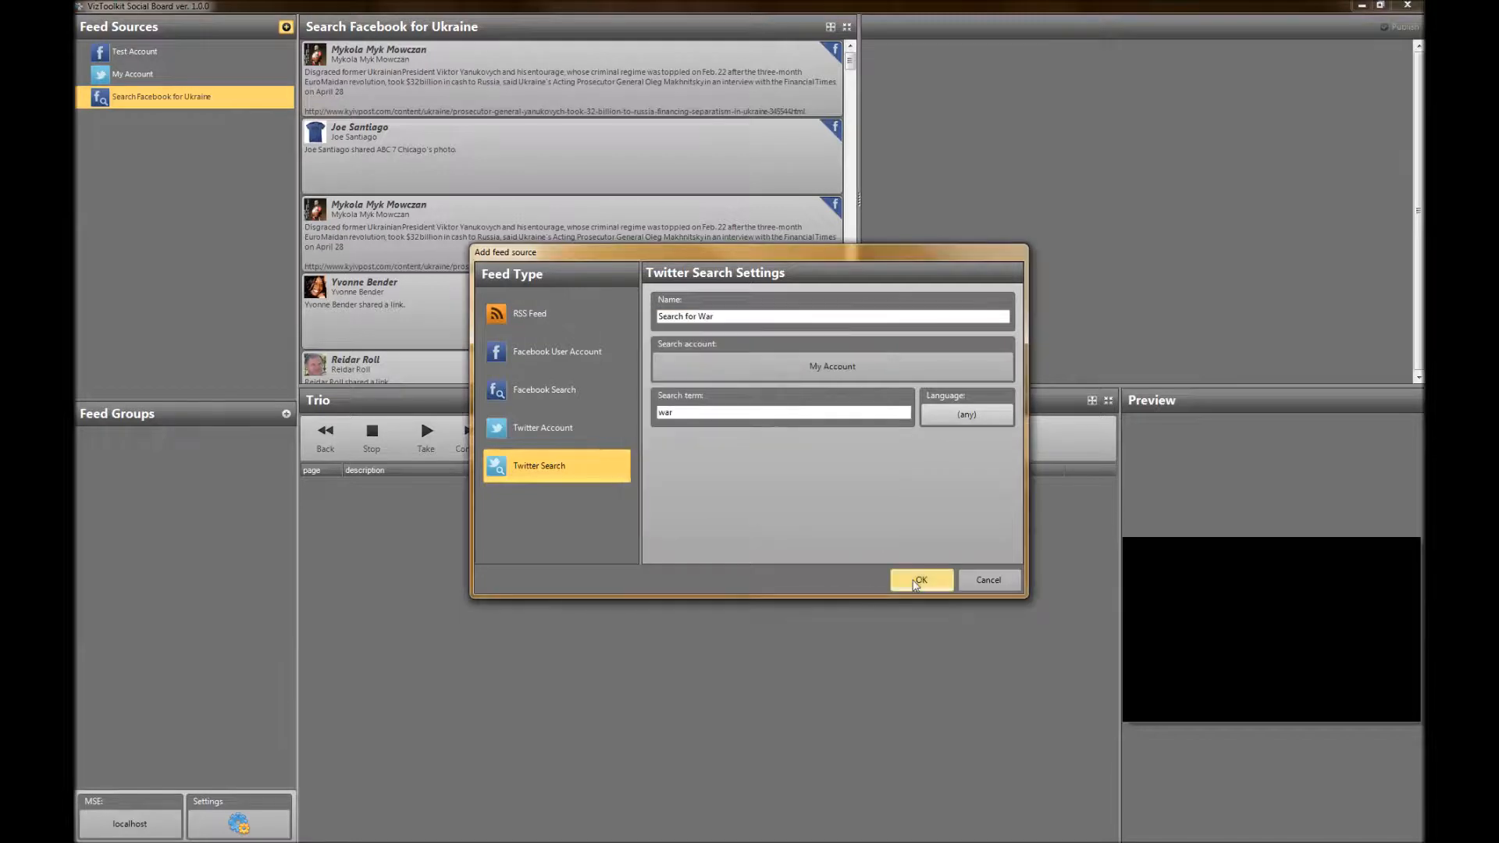
{"action": "left_click", "coordinate": [921, 582]}
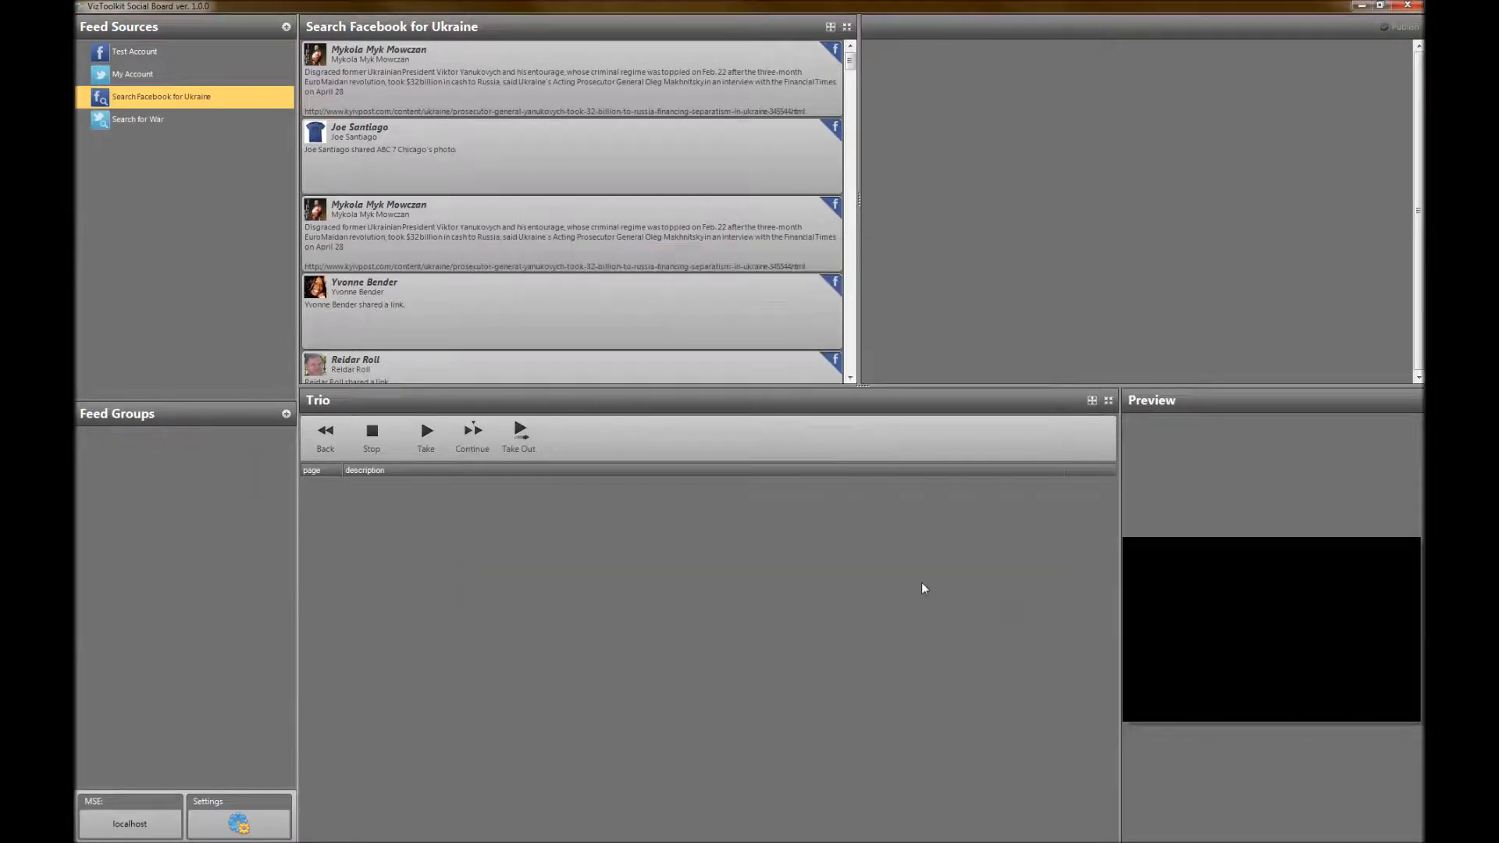
{"action": "left_click", "coordinate": [129, 123]}
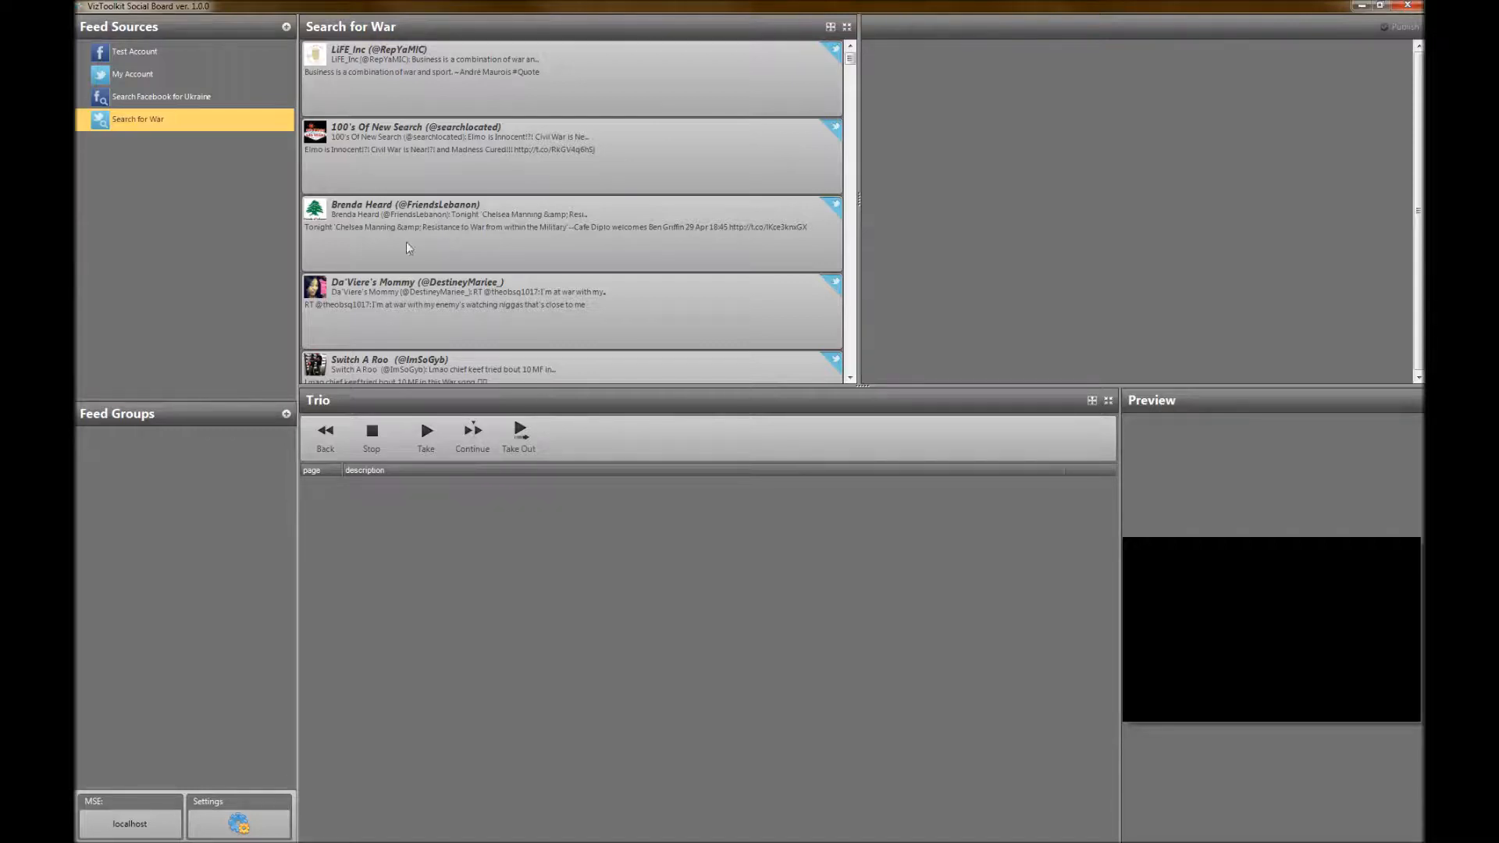
{"action": "left_click", "coordinate": [287, 28]}
{"action": "left_click", "coordinate": [560, 323]}
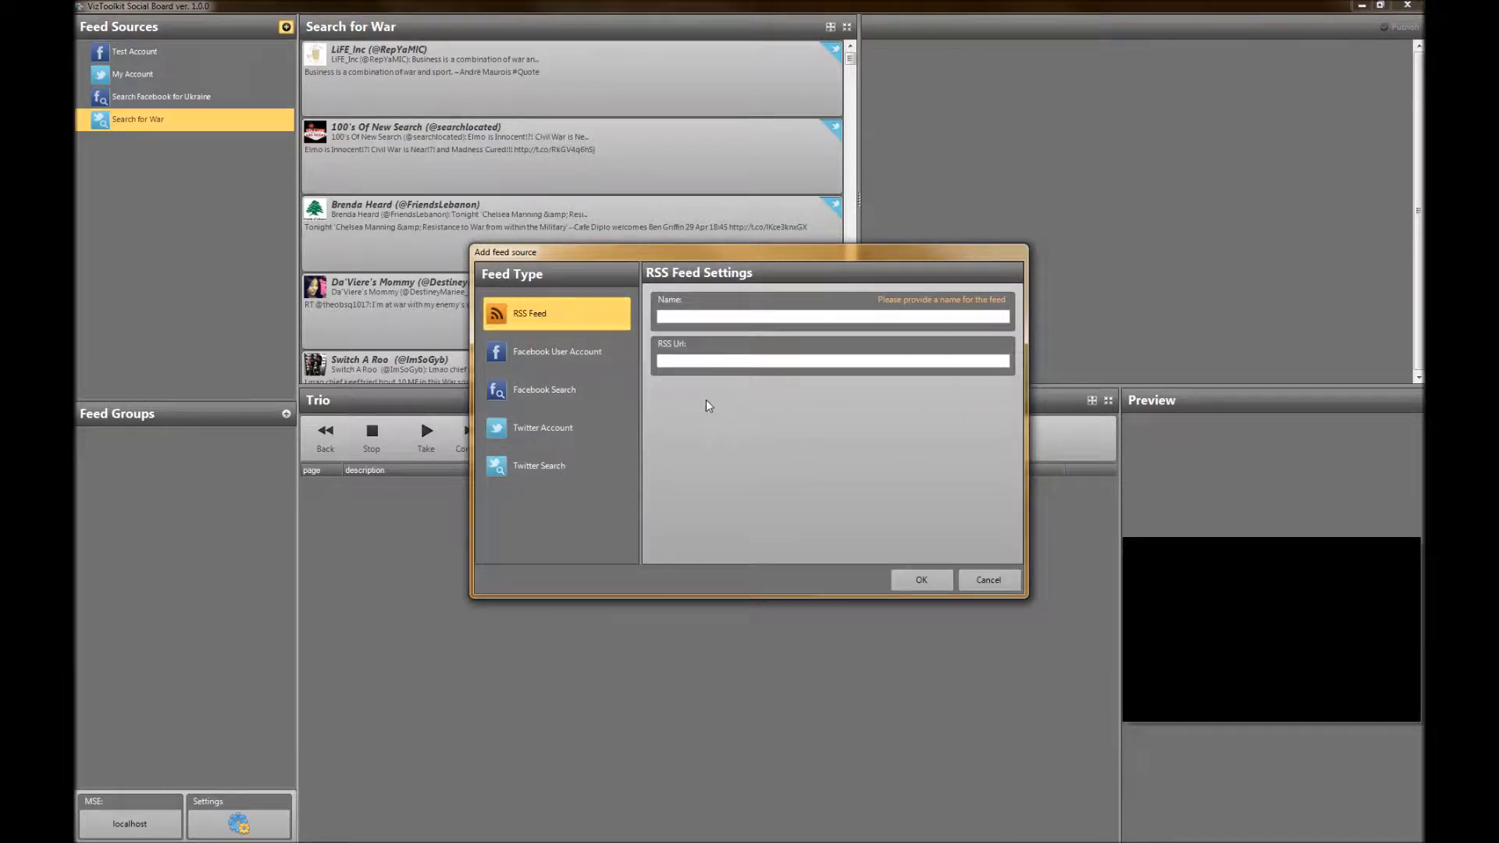
{"action": "type", "text": "http://www.tvn24.pl/najnowsze.xml"}
{"action": "type", "text": "Tv"}
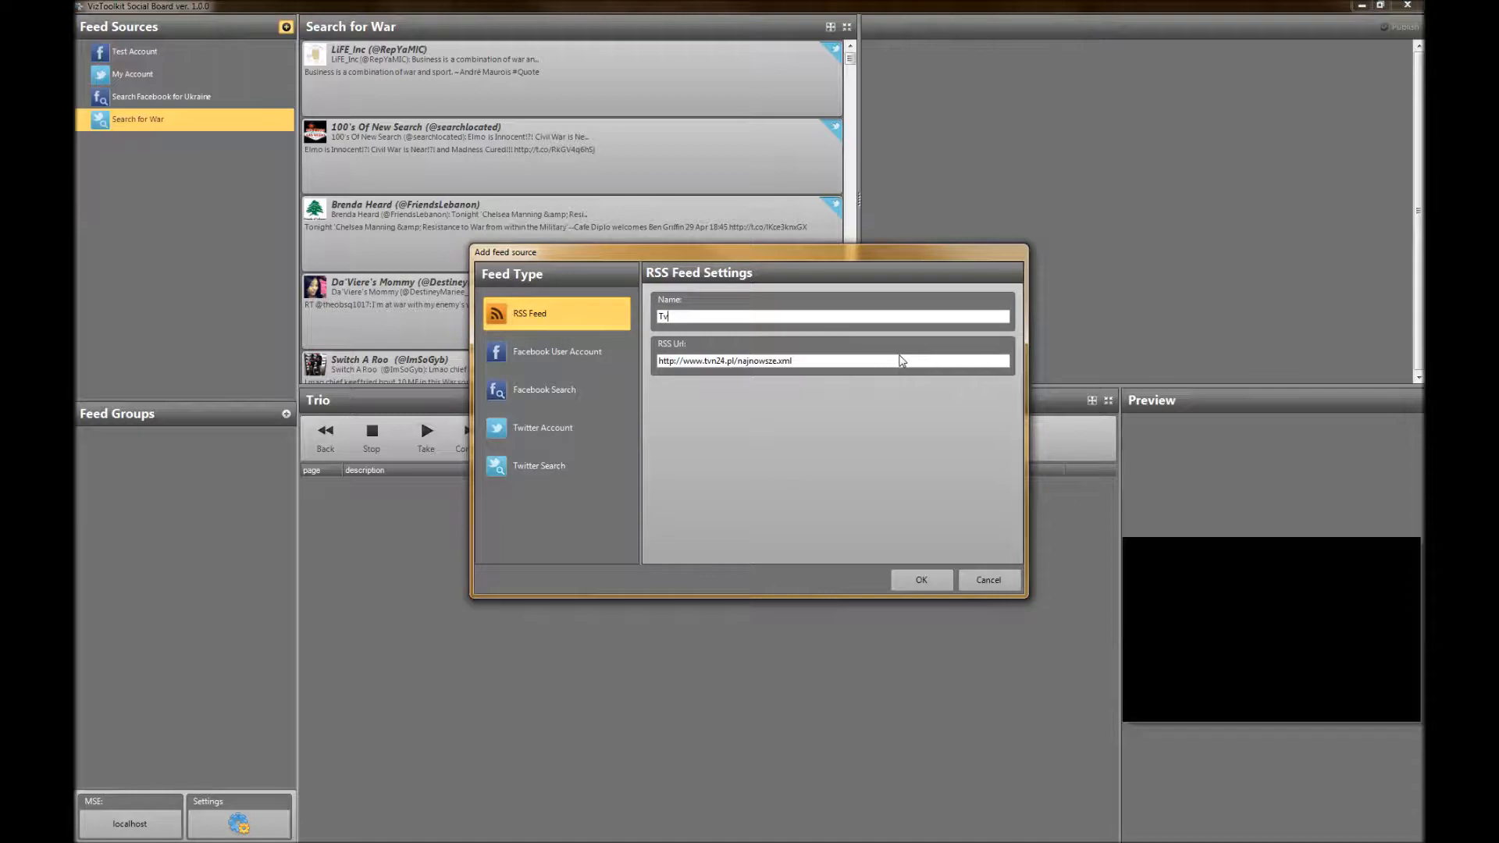
{"action": "key", "text": "BackSpace"}
{"action": "type", "text": "VN24 News"}
{"action": "left_click", "coordinate": [916, 584]}
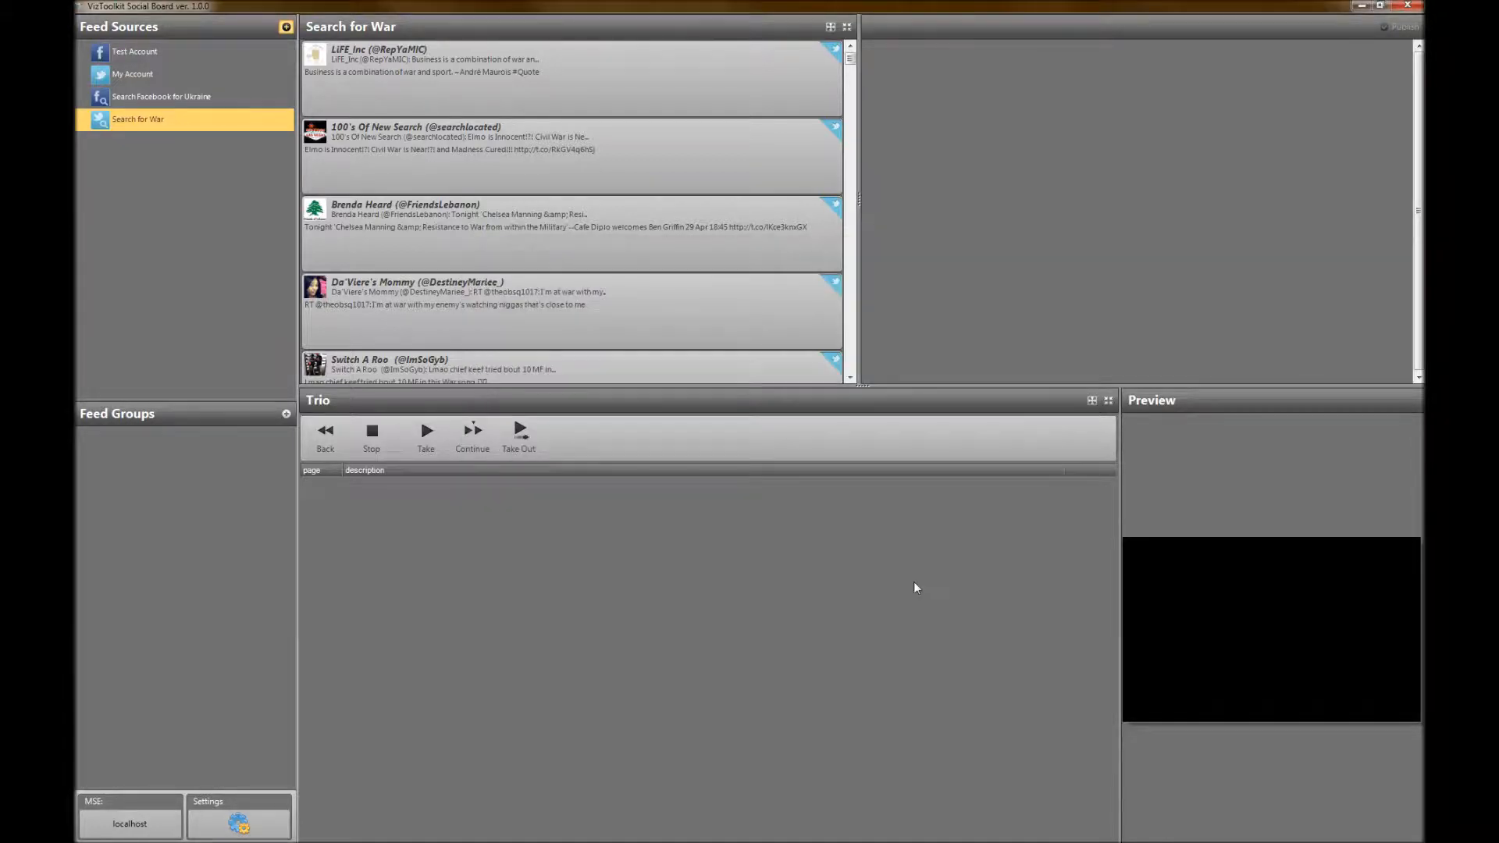
{"action": "left_click", "coordinate": [120, 142]}
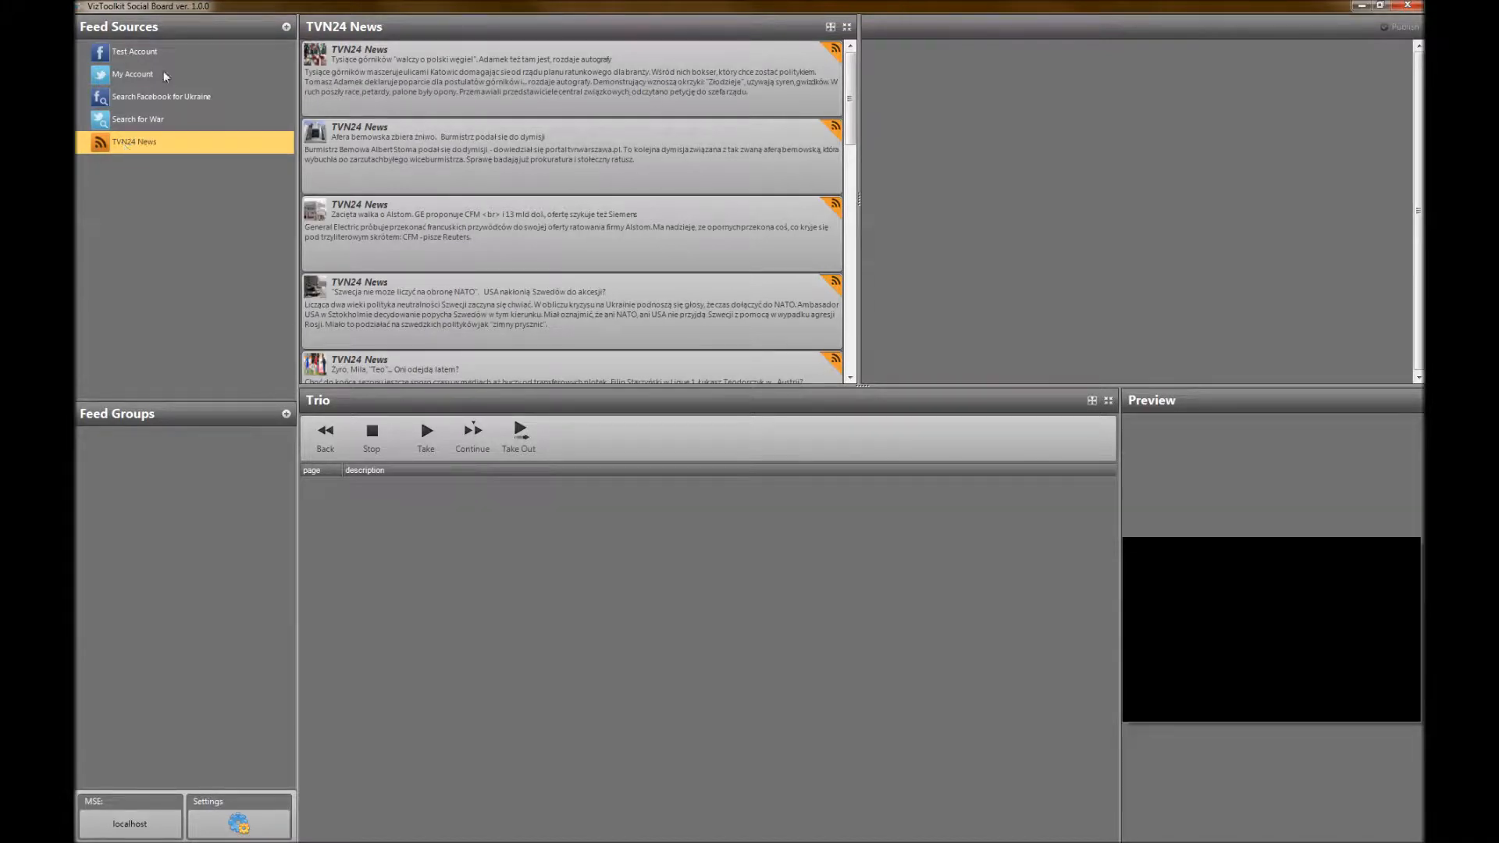
Browse the posts of the Search for War feed and display the Test Account posts
{"action": "left_click", "coordinate": [146, 118]}
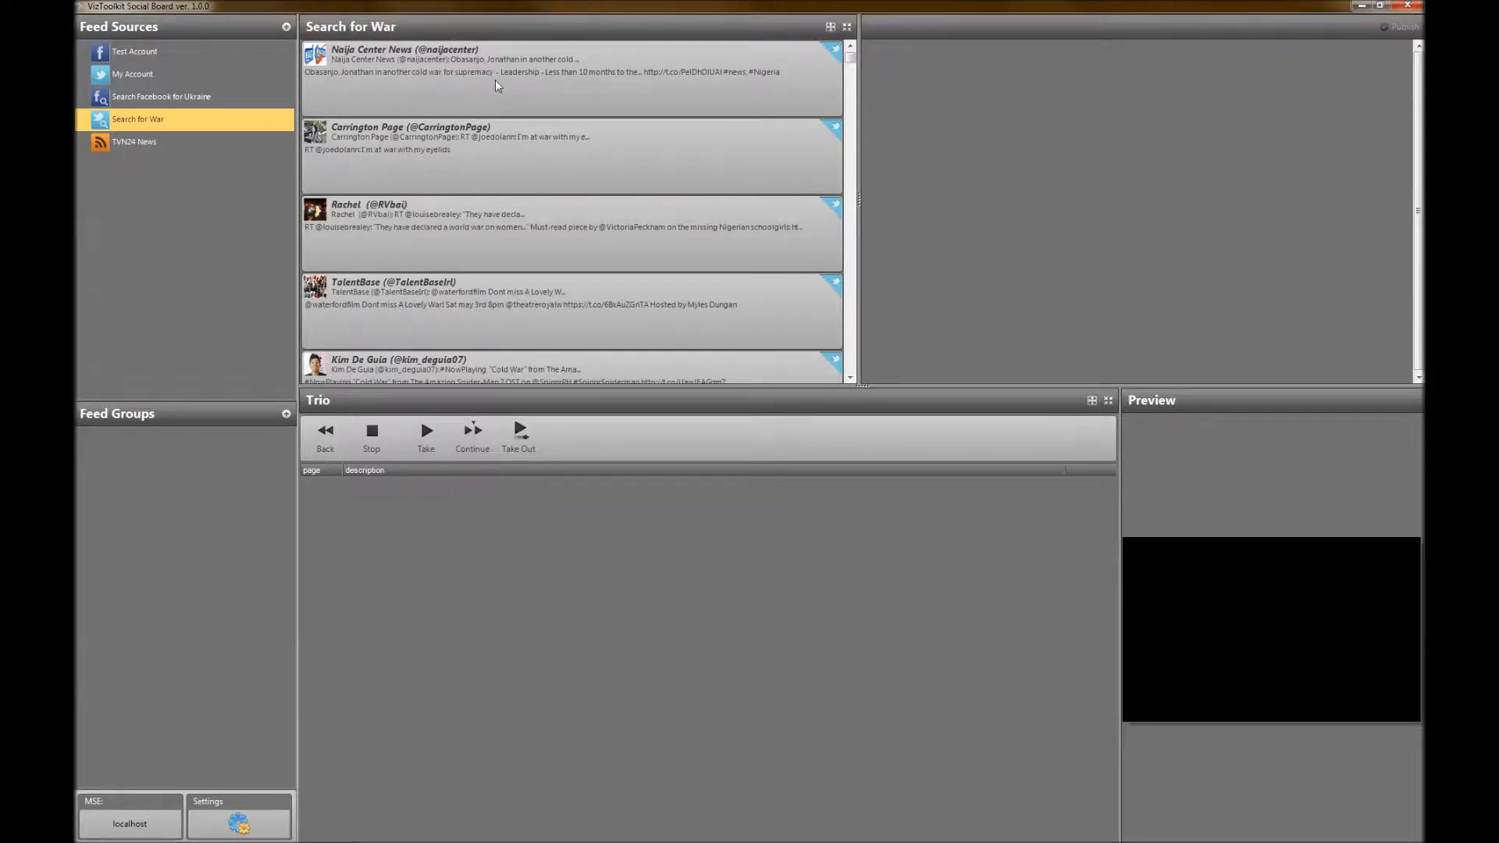
{"action": "left_click", "coordinate": [555, 226]}
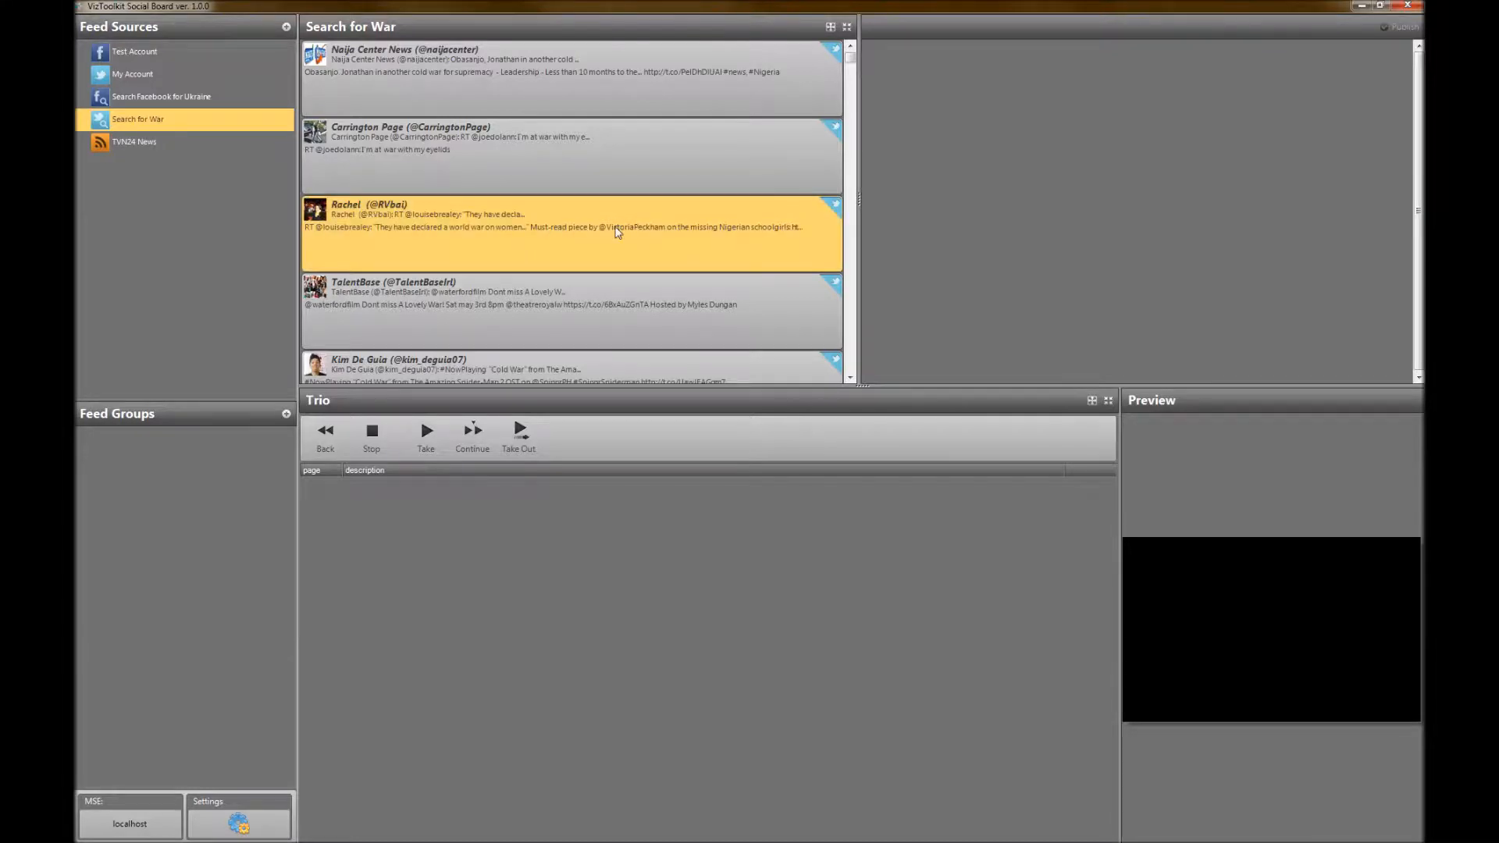
{"action": "scroll", "coordinate": [485, 273], "scroll_direction": "down", "scroll_amount": 3}
{"action": "scroll", "coordinate": [559, 294], "scroll_direction": "up", "scroll_amount": 3}
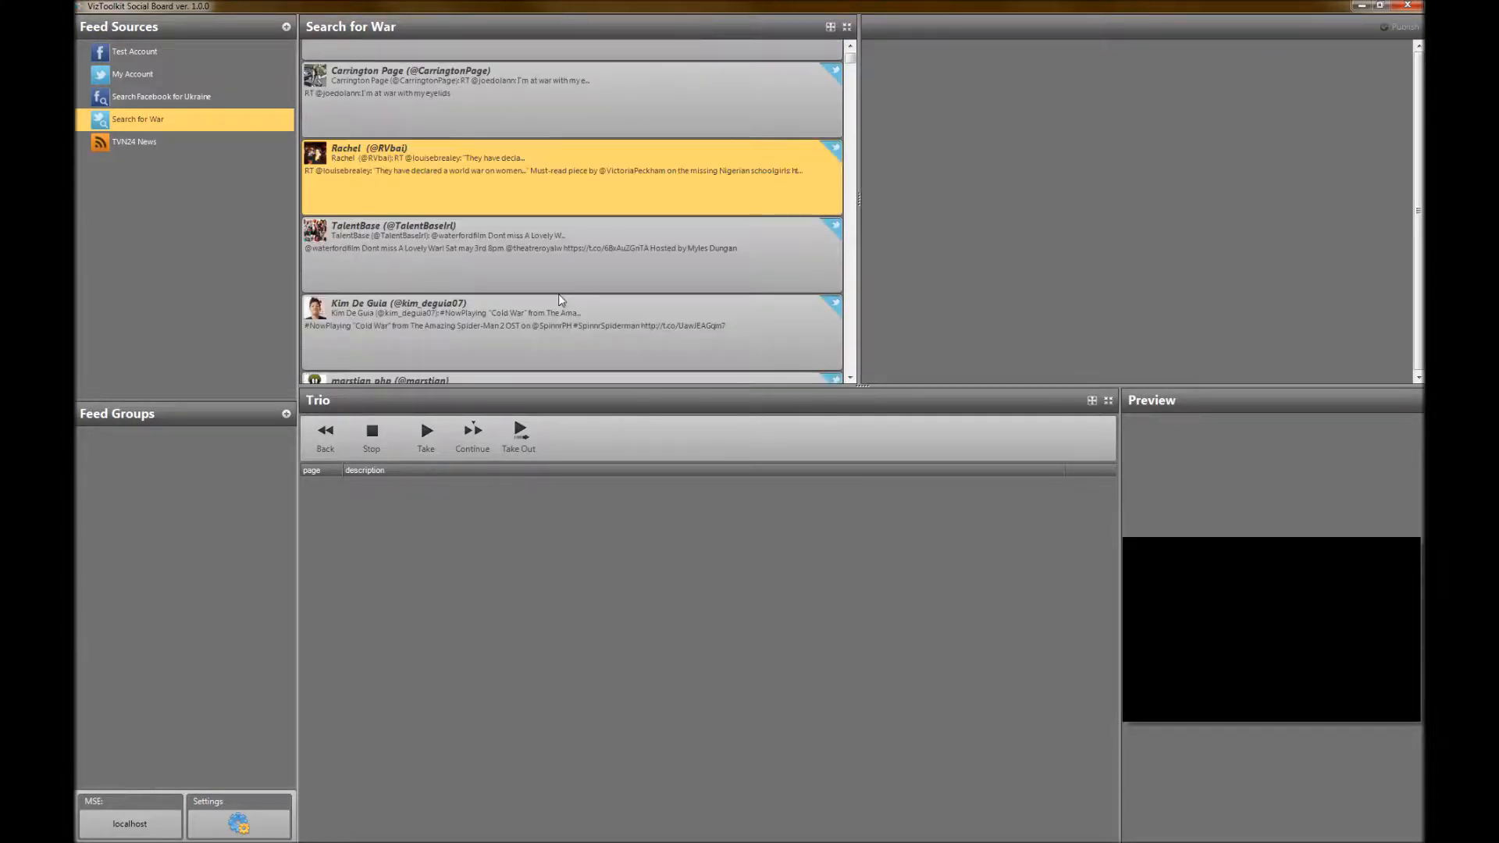
{"action": "scroll", "coordinate": [559, 299], "scroll_direction": "up", "scroll_amount": 1}
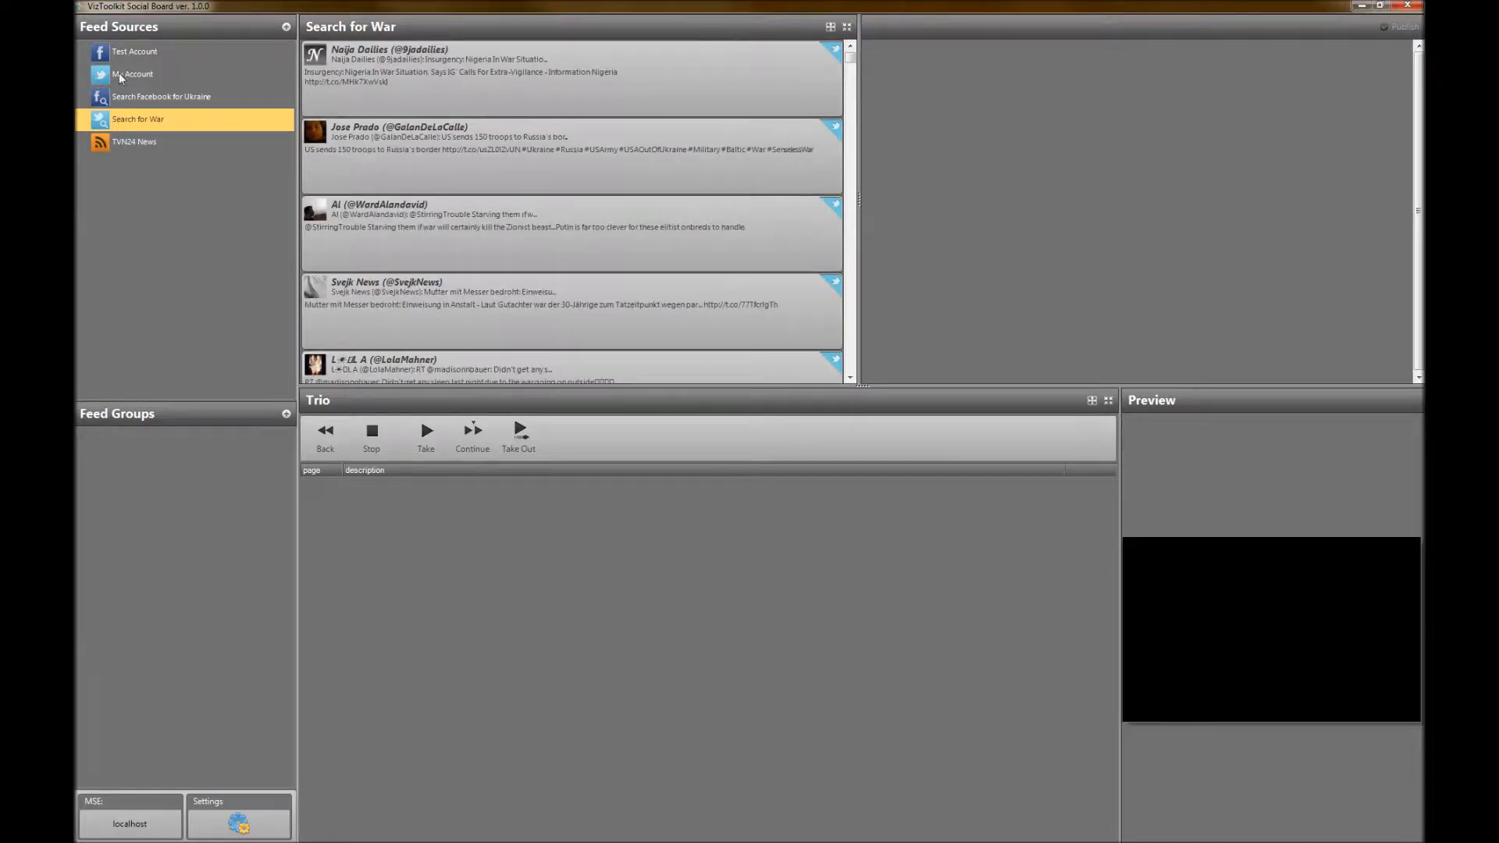
{"action": "left_click", "coordinate": [145, 59]}
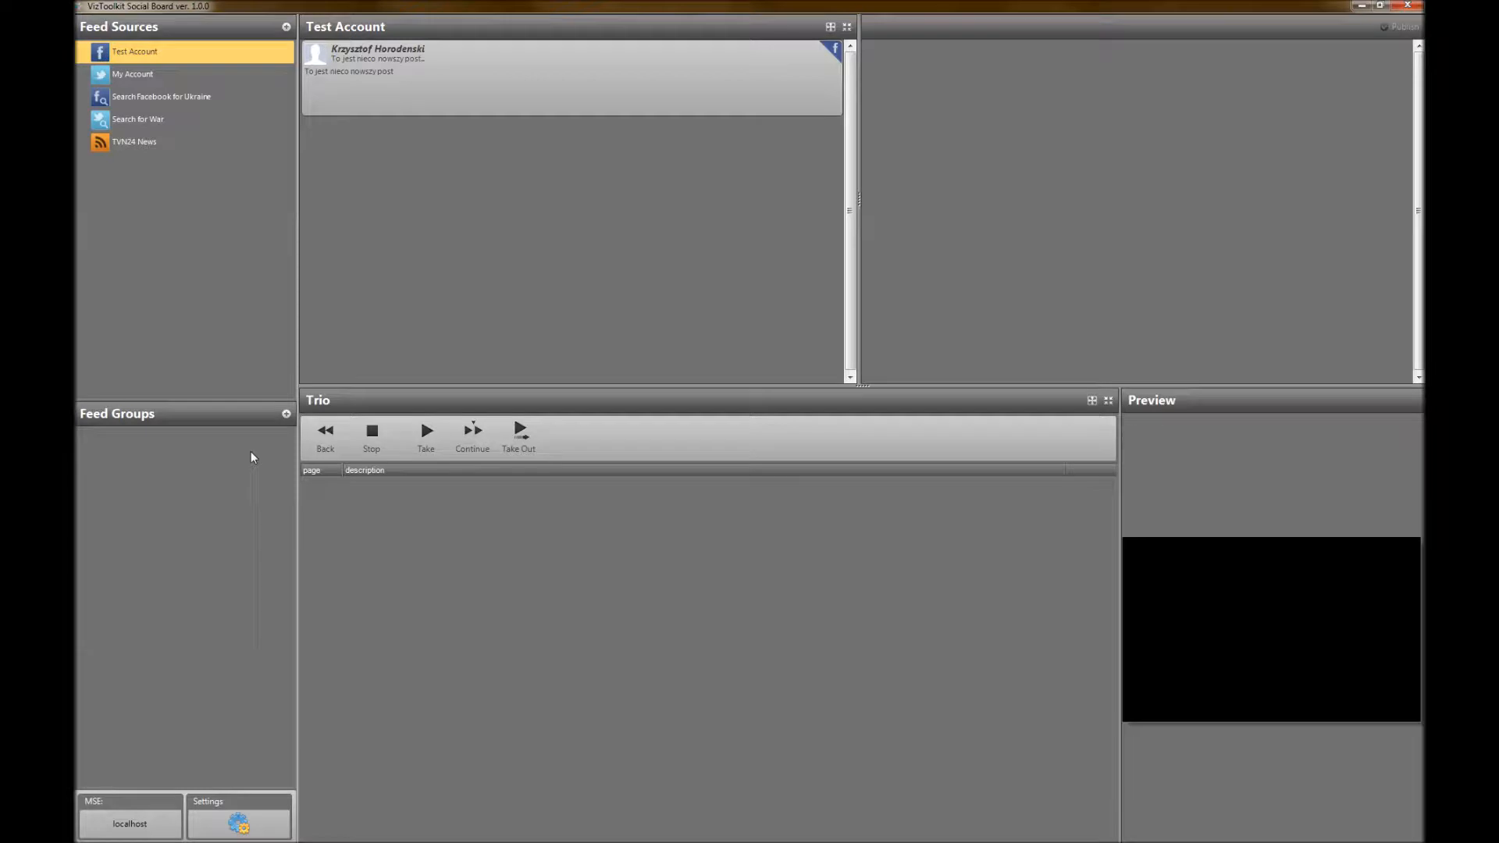
Start a new feed group with the caption News and the title Breaking News
{"action": "left_click", "coordinate": [286, 414]}
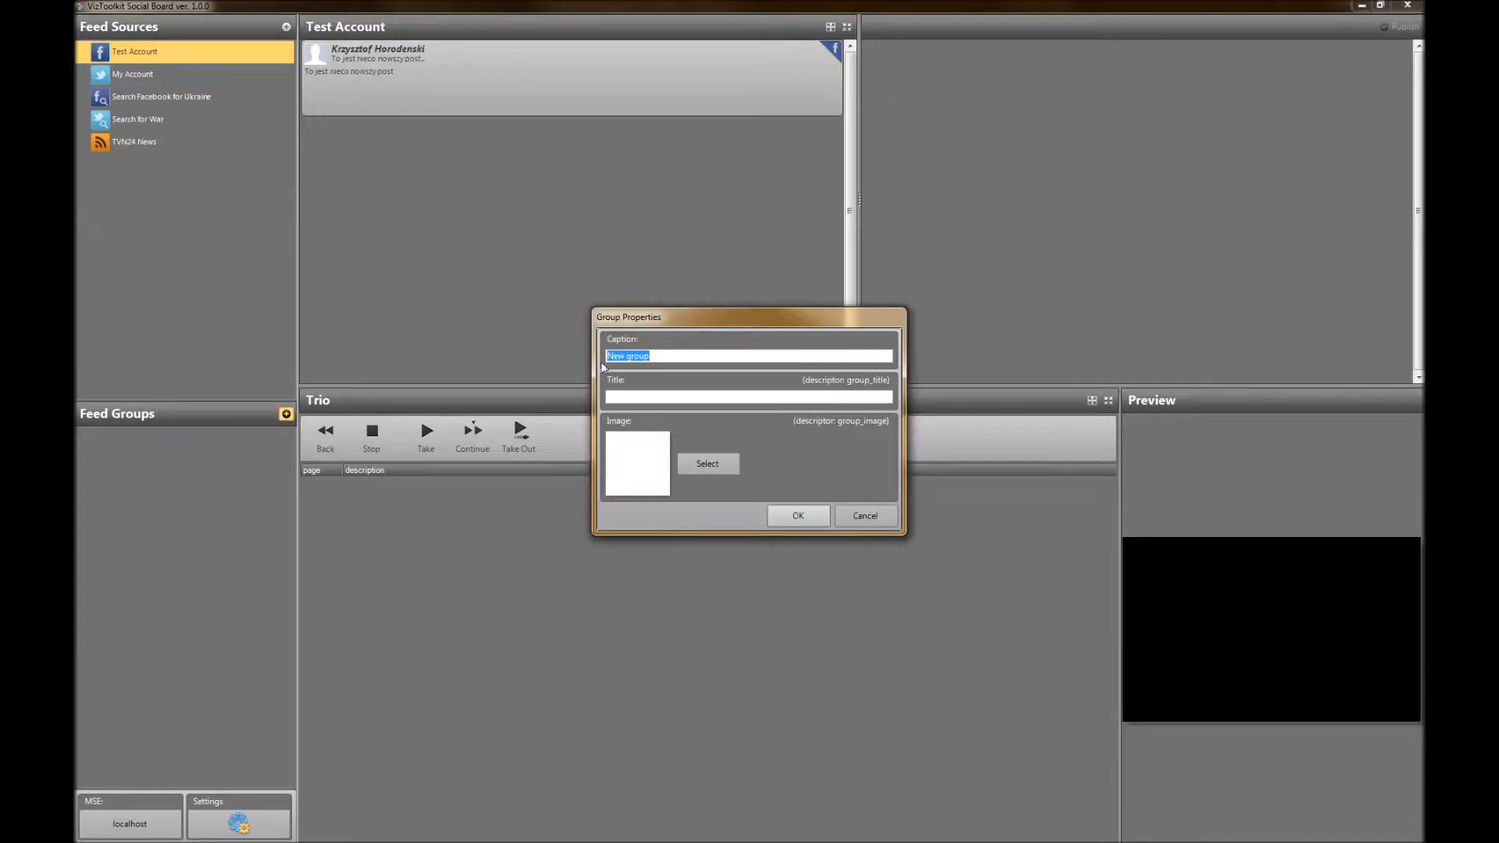
{"action": "type", "text": "News"}
{"action": "key", "text": "Tab"}
{"action": "type", "text": "Breaking New"}
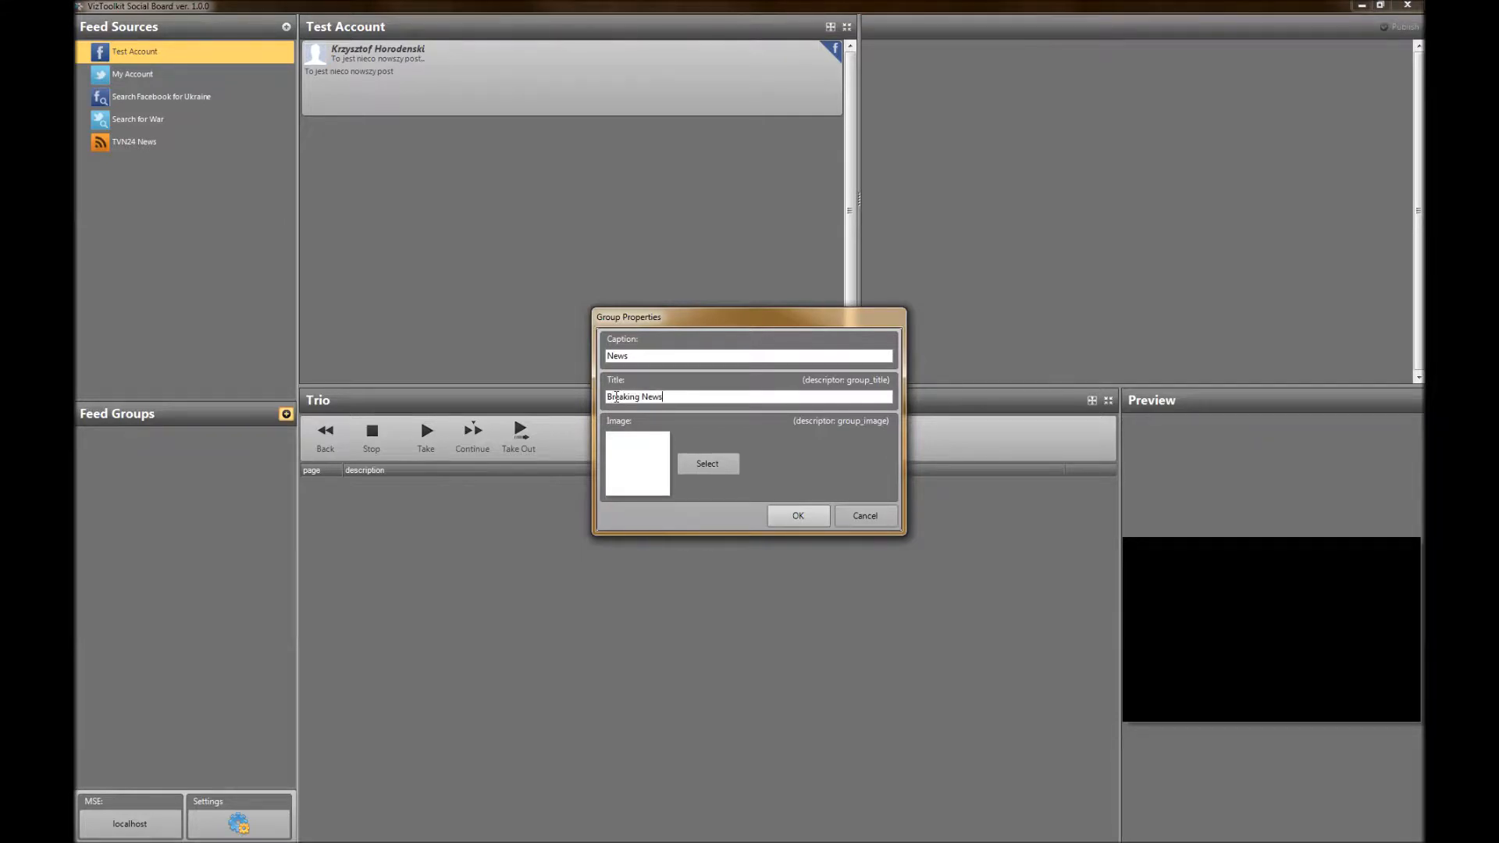
Assign the image VizToolkitSocialBoard_shadow.png from the documents library to the News group and save the group
{"action": "left_click", "coordinate": [707, 463]}
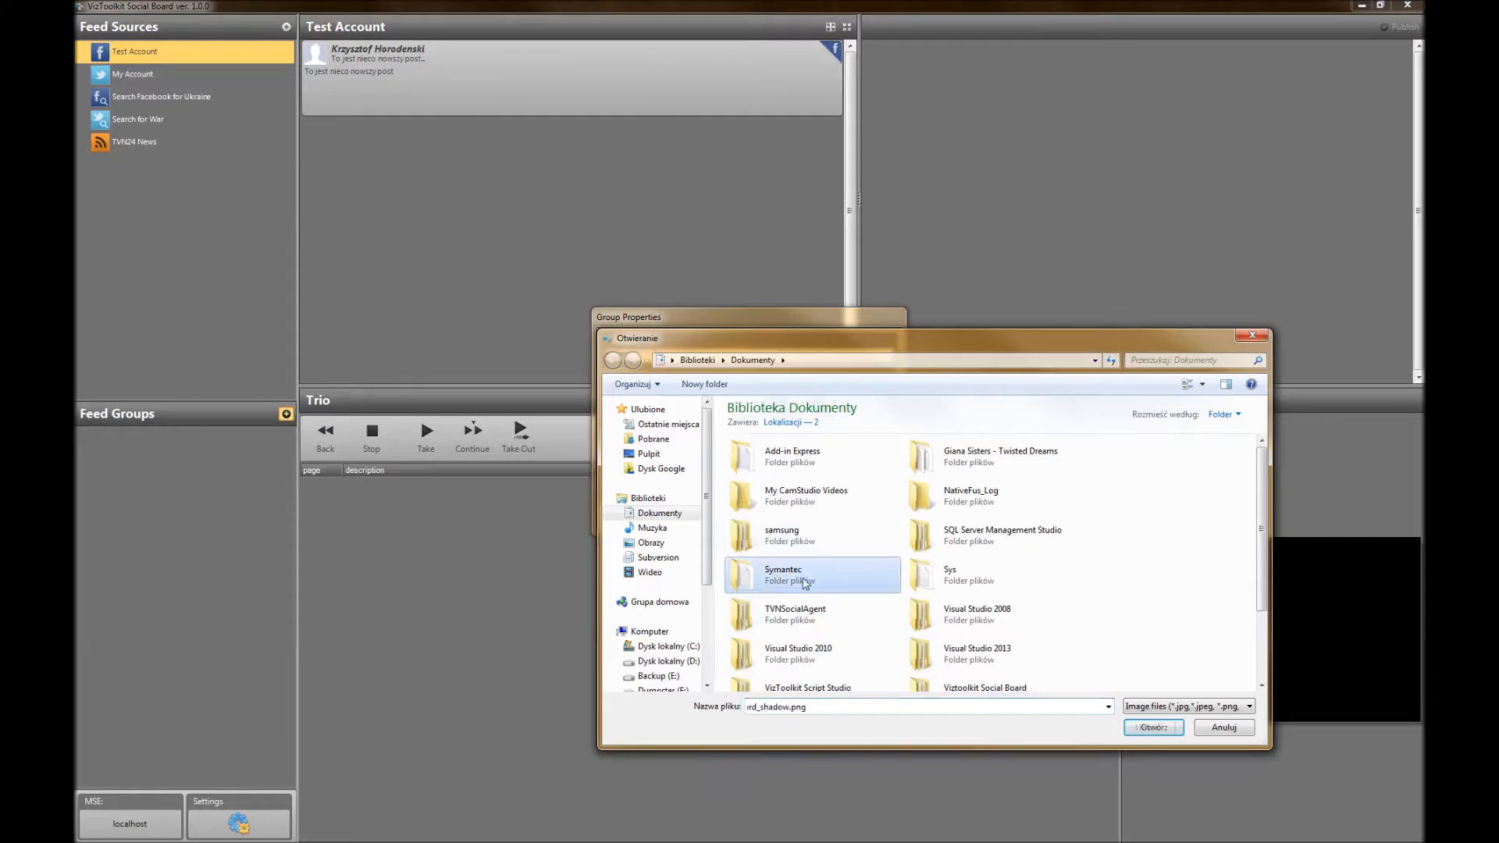
{"action": "scroll", "coordinate": [827, 586], "scroll_direction": "down", "scroll_amount": 2}
{"action": "left_click", "coordinate": [816, 673]}
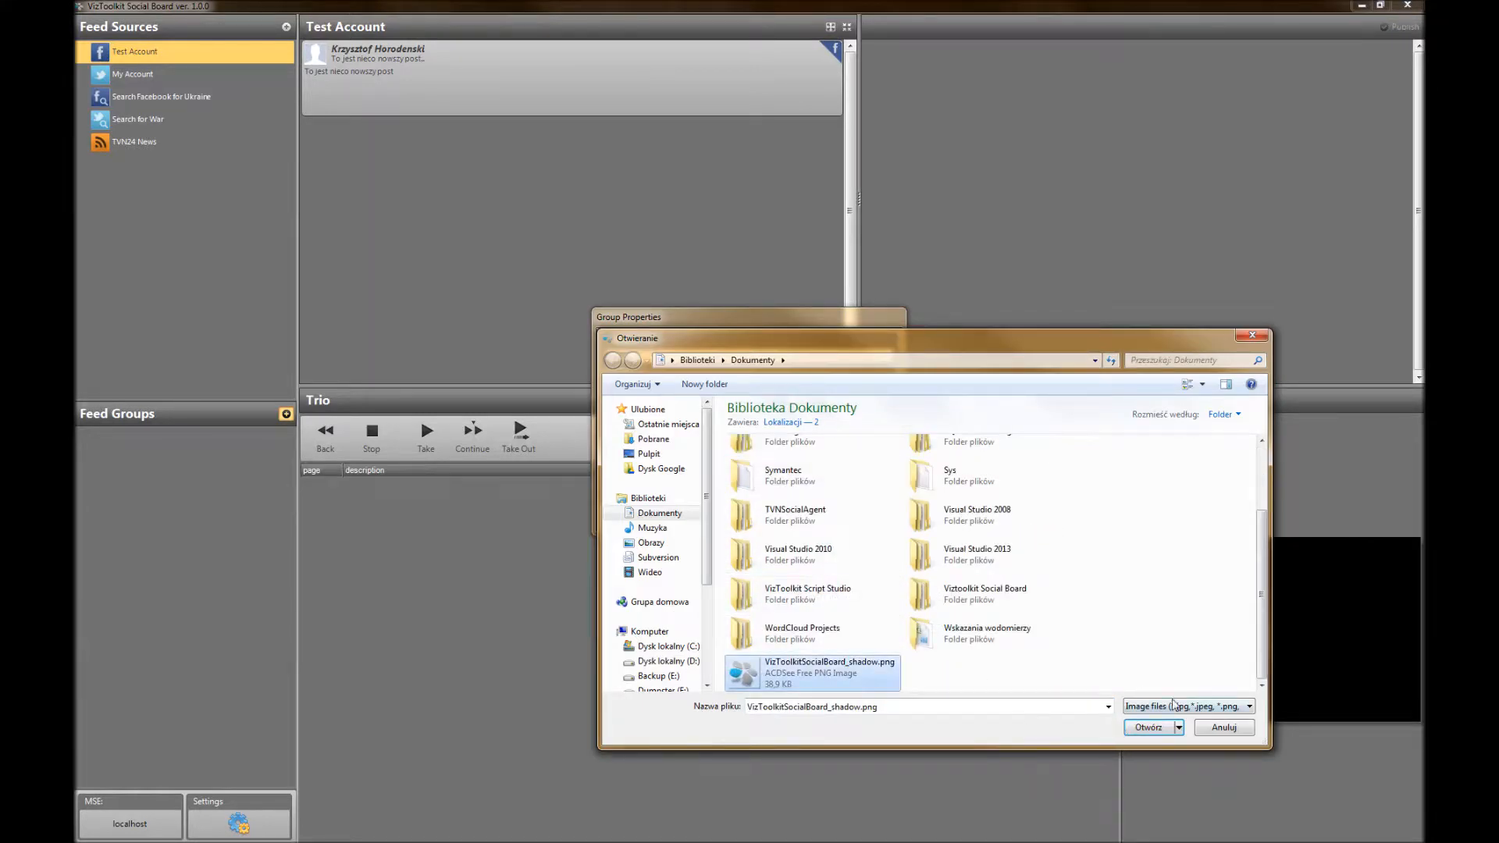
{"action": "left_click", "coordinate": [1147, 728]}
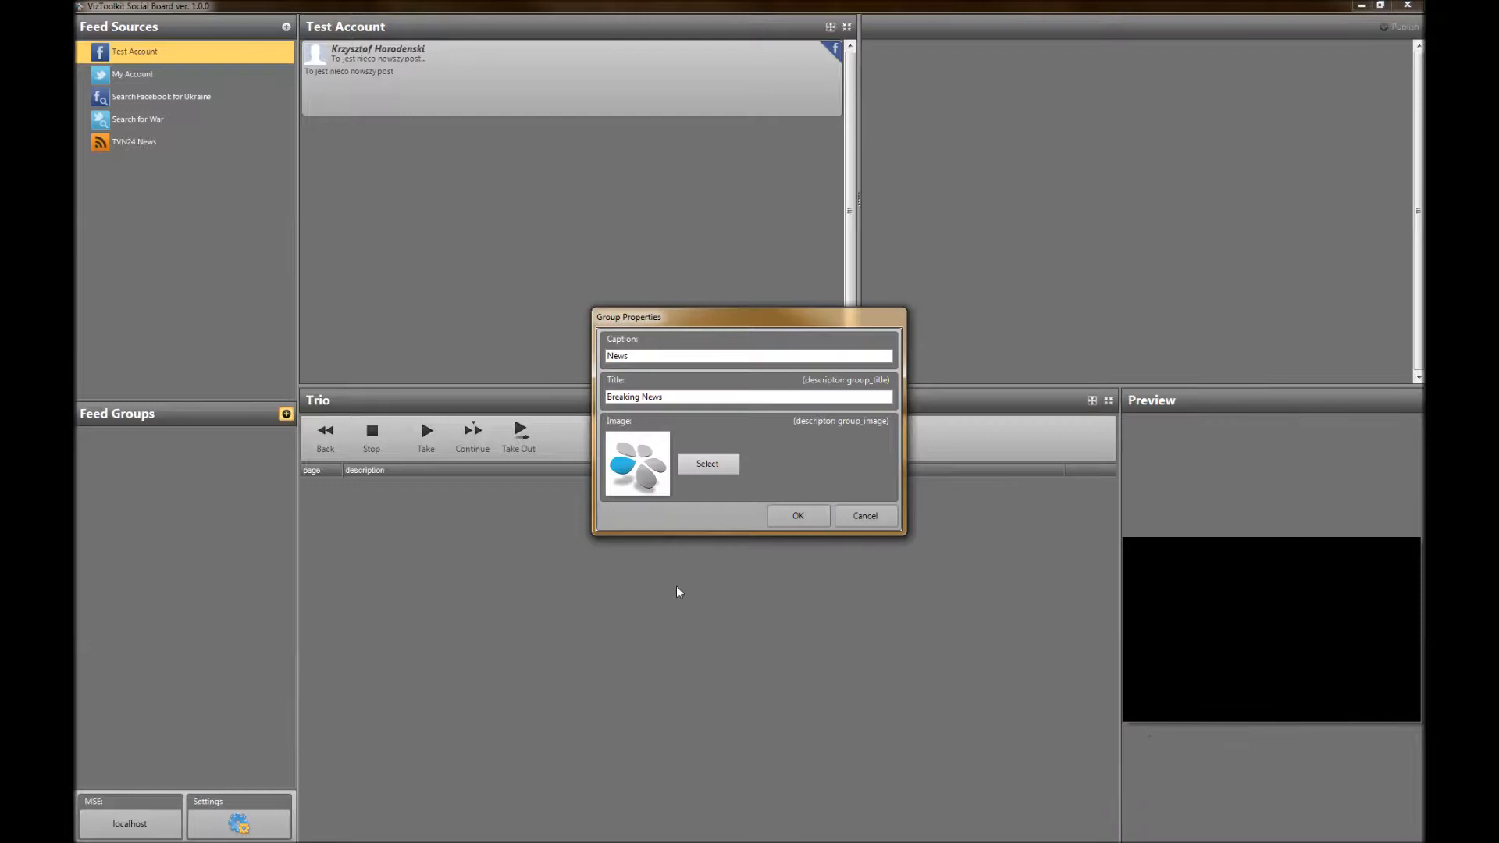
{"action": "left_click", "coordinate": [798, 517]}
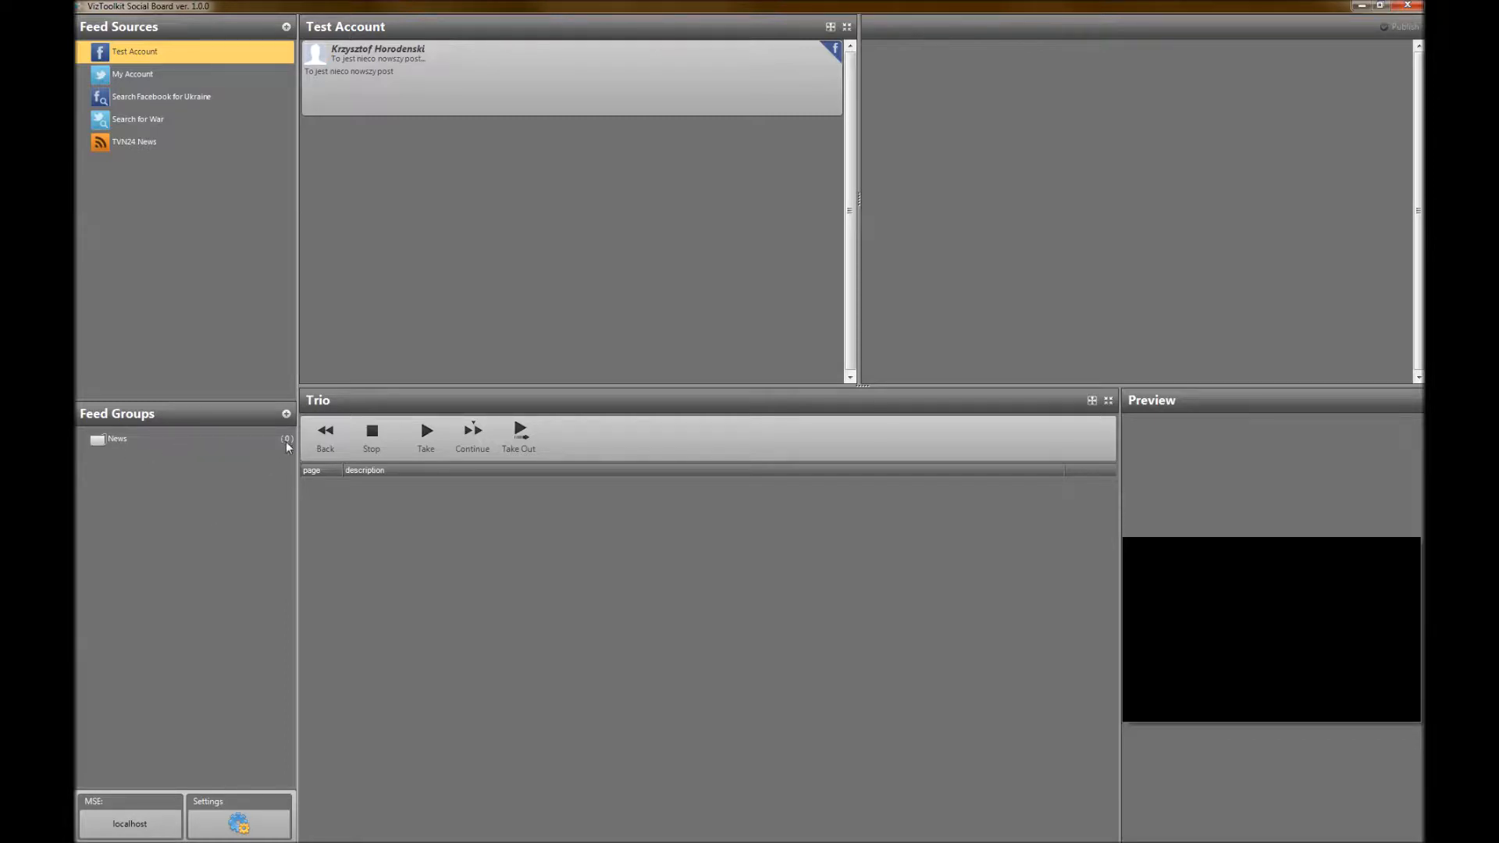
Add the Test Account post and the second to fourth tweets of My Account to the News feed group
{"action": "left_click", "coordinate": [130, 439]}
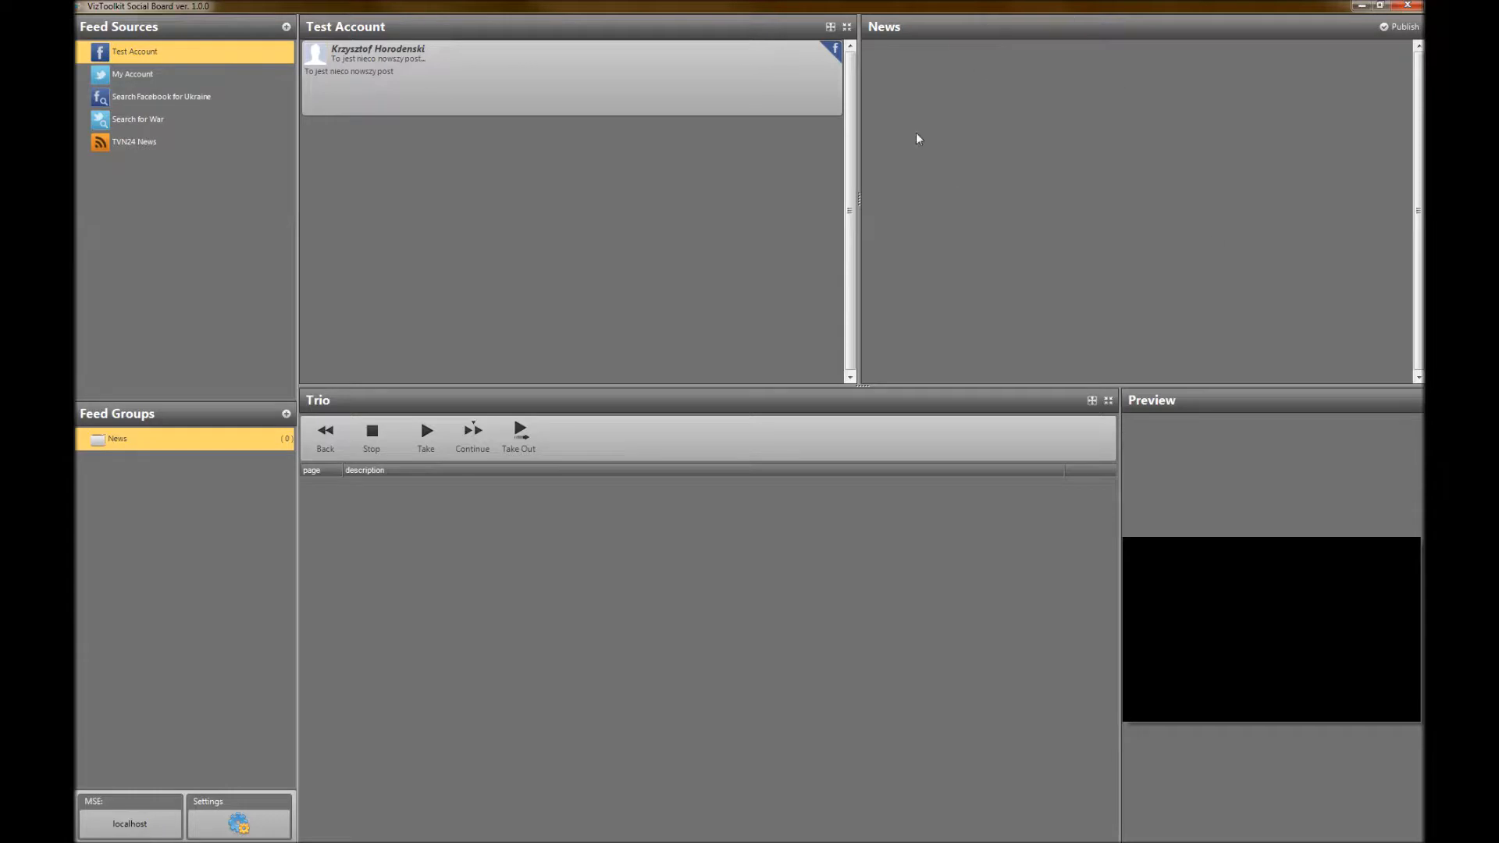
{"action": "left_click_drag", "start_coordinate": [350, 79], "coordinate": [1036, 122]}
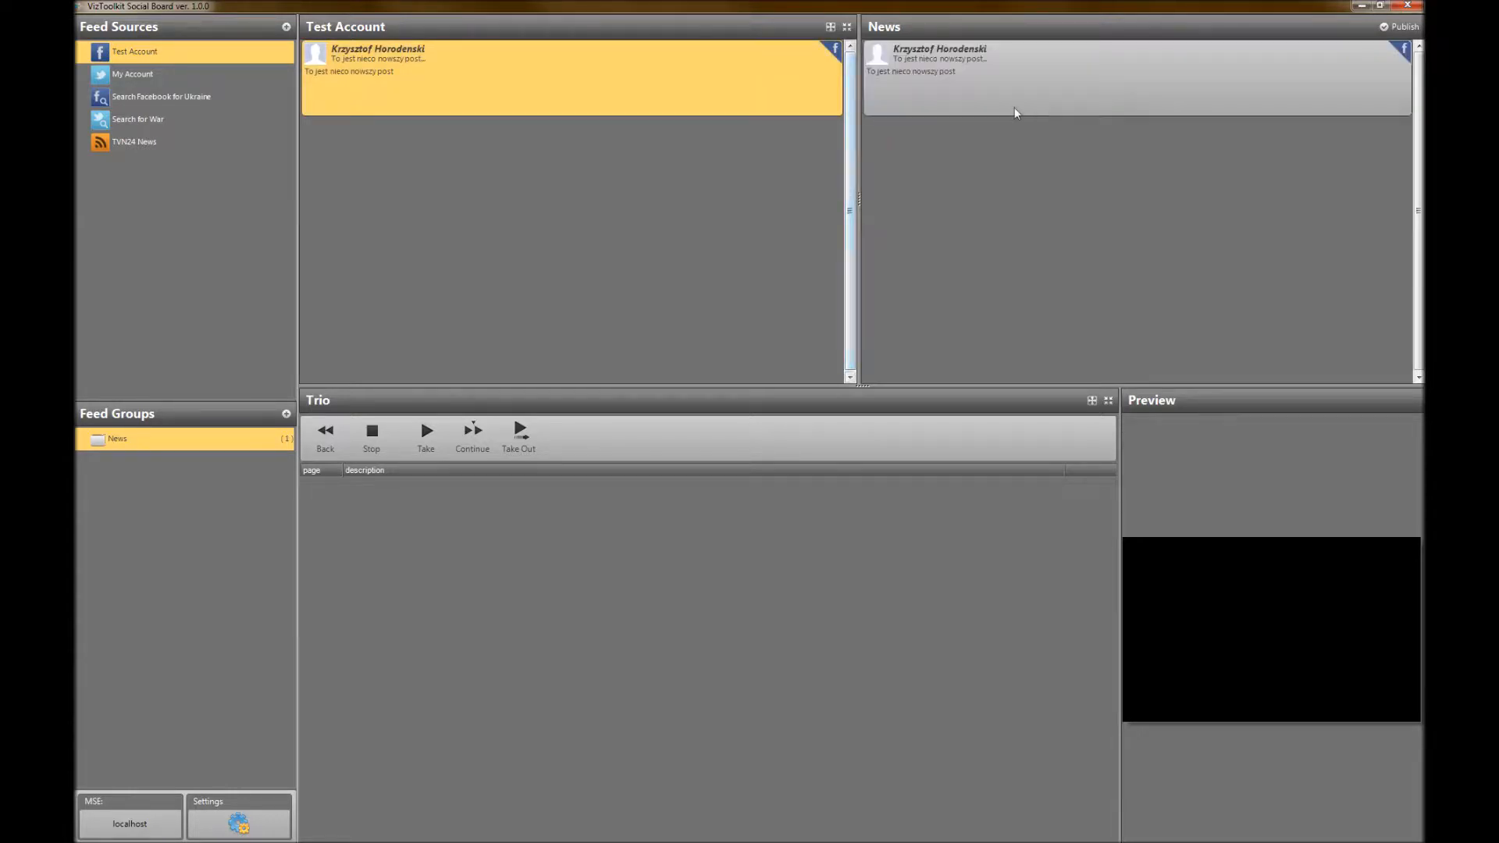
{"action": "left_click", "coordinate": [123, 75]}
{"action": "left_click", "coordinate": [439, 164]}
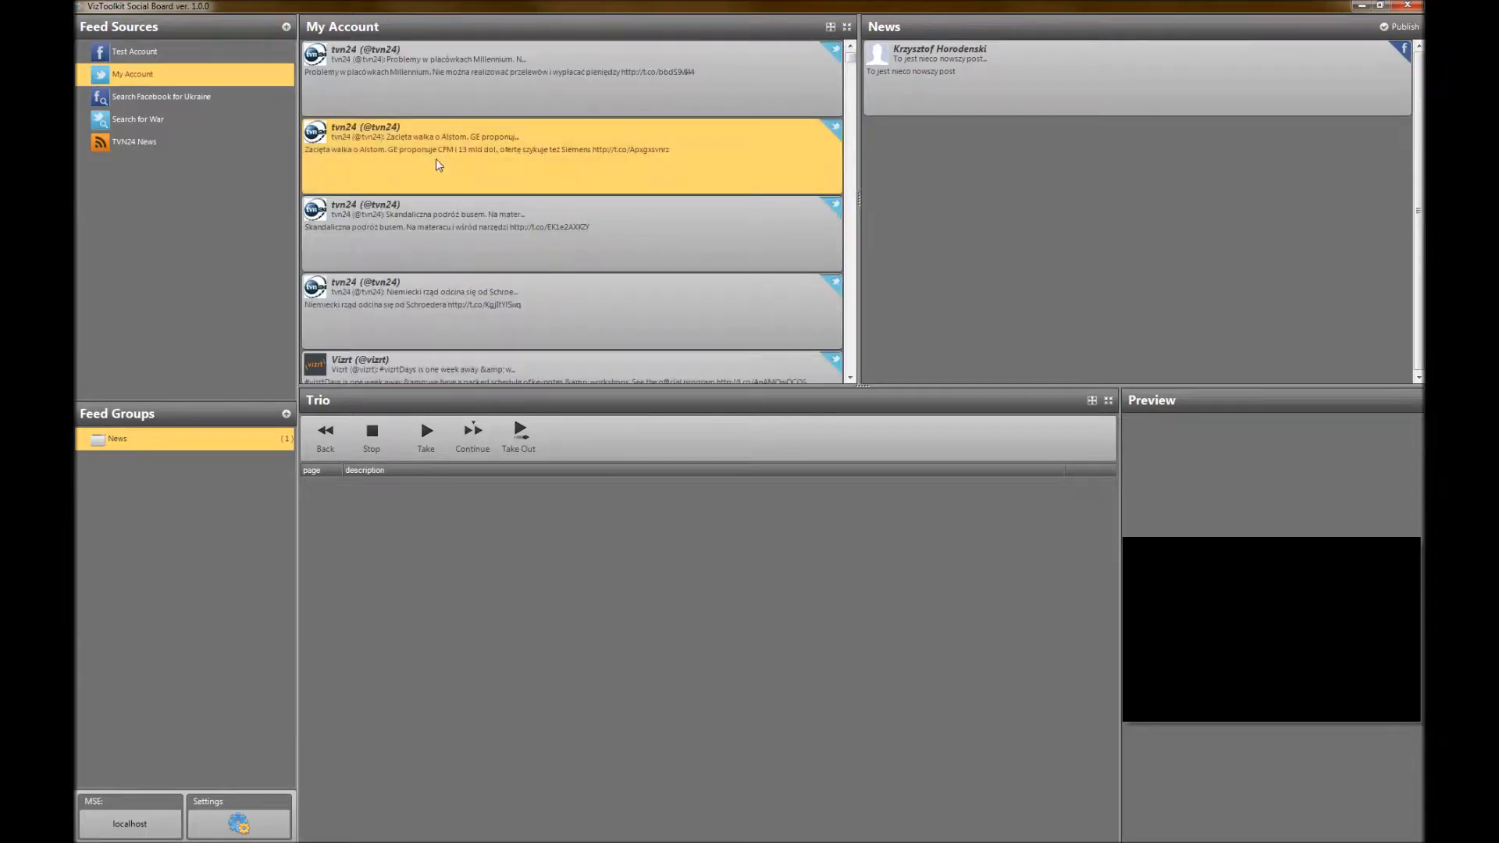
{"action": "left_click", "coordinate": [459, 312], "text": "shift"}
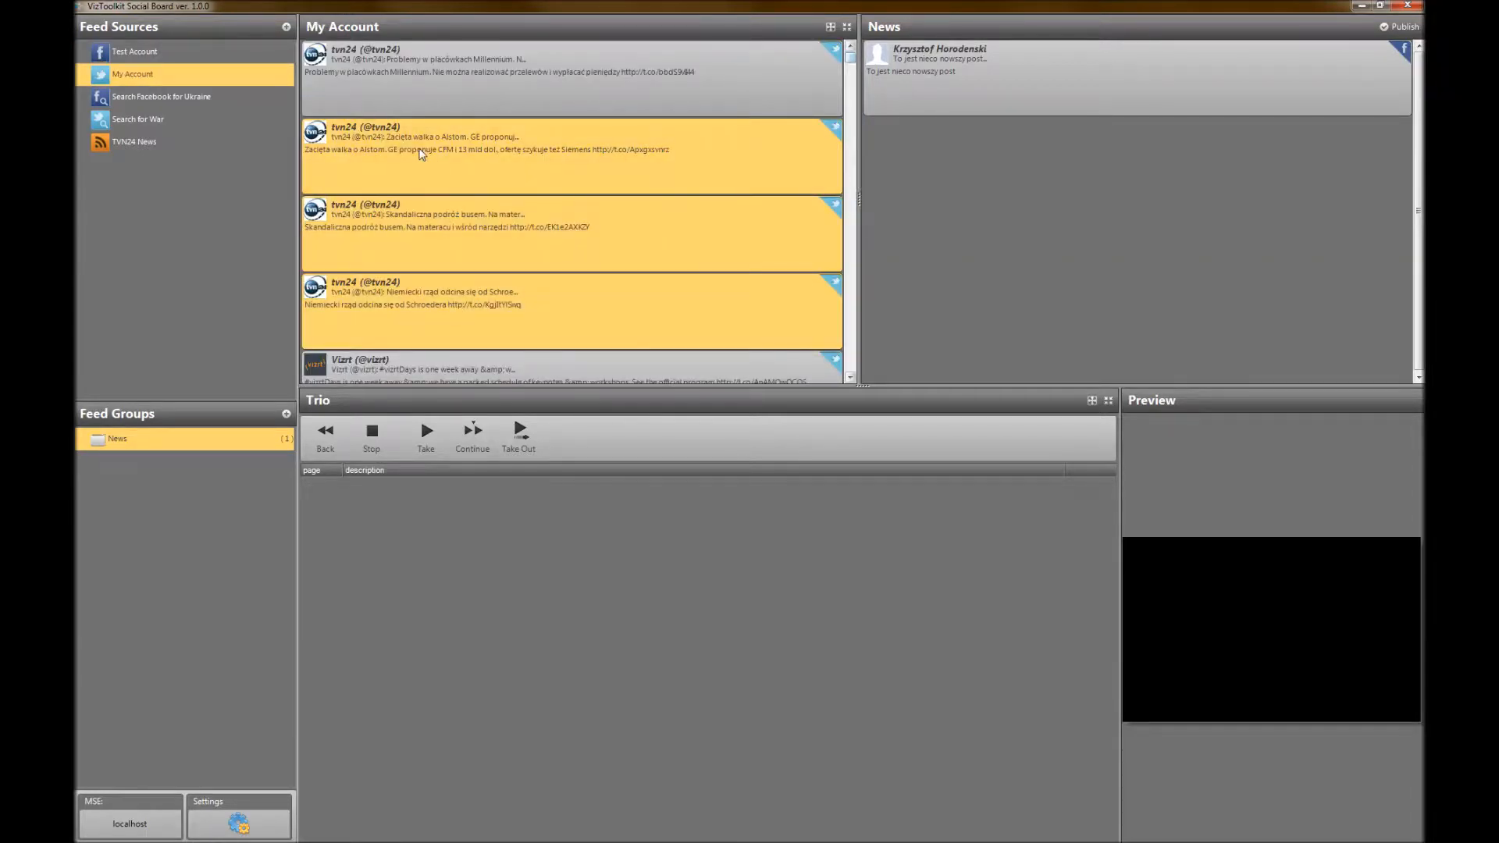
{"action": "left_click_drag", "start_coordinate": [422, 155], "coordinate": [1014, 367]}
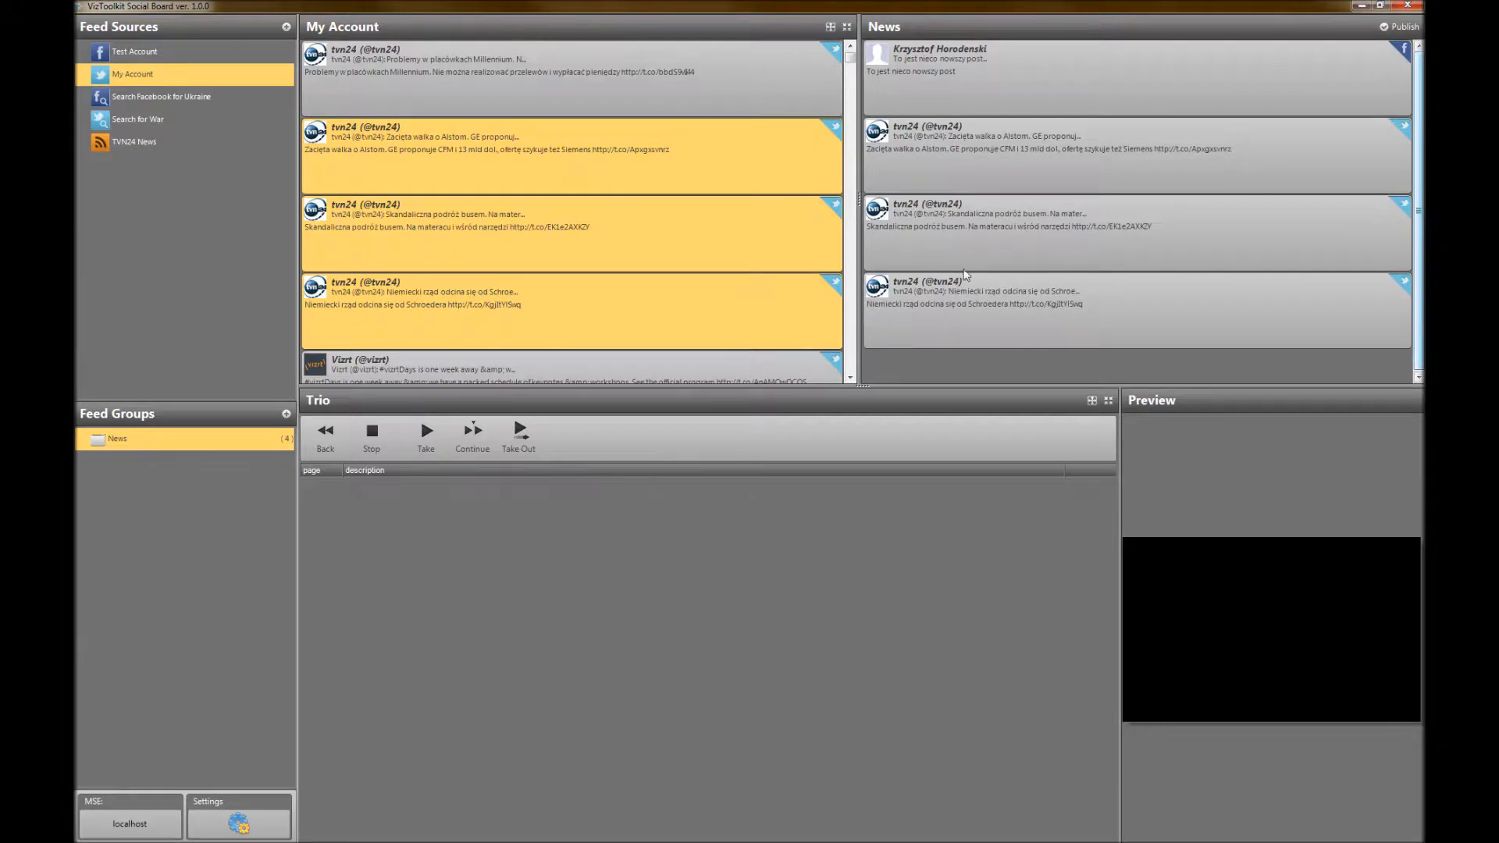
{"action": "left_click", "coordinate": [1395, 29]}
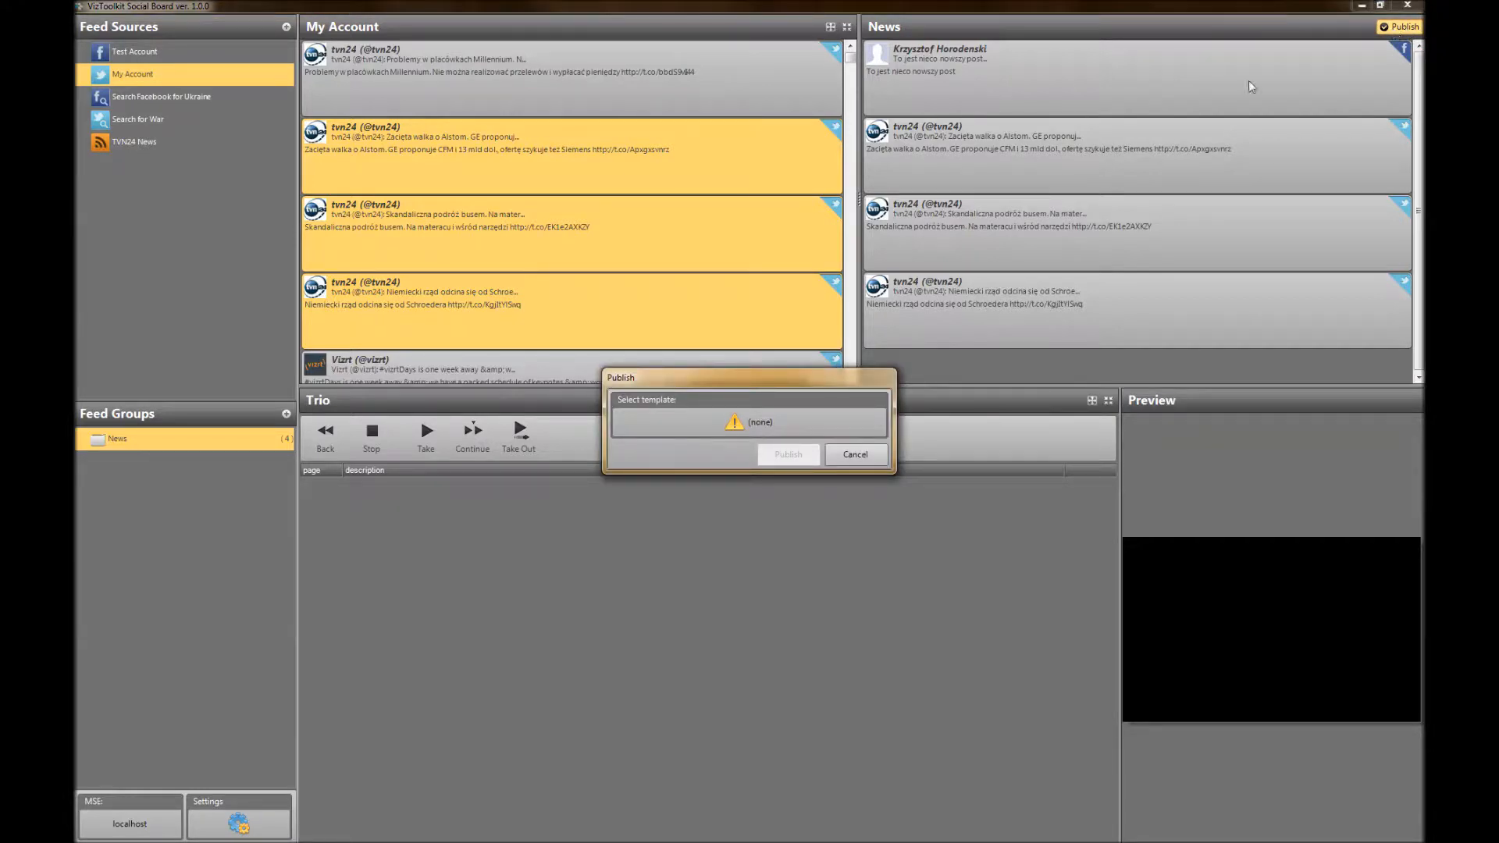
{"action": "left_click", "coordinate": [667, 428]}
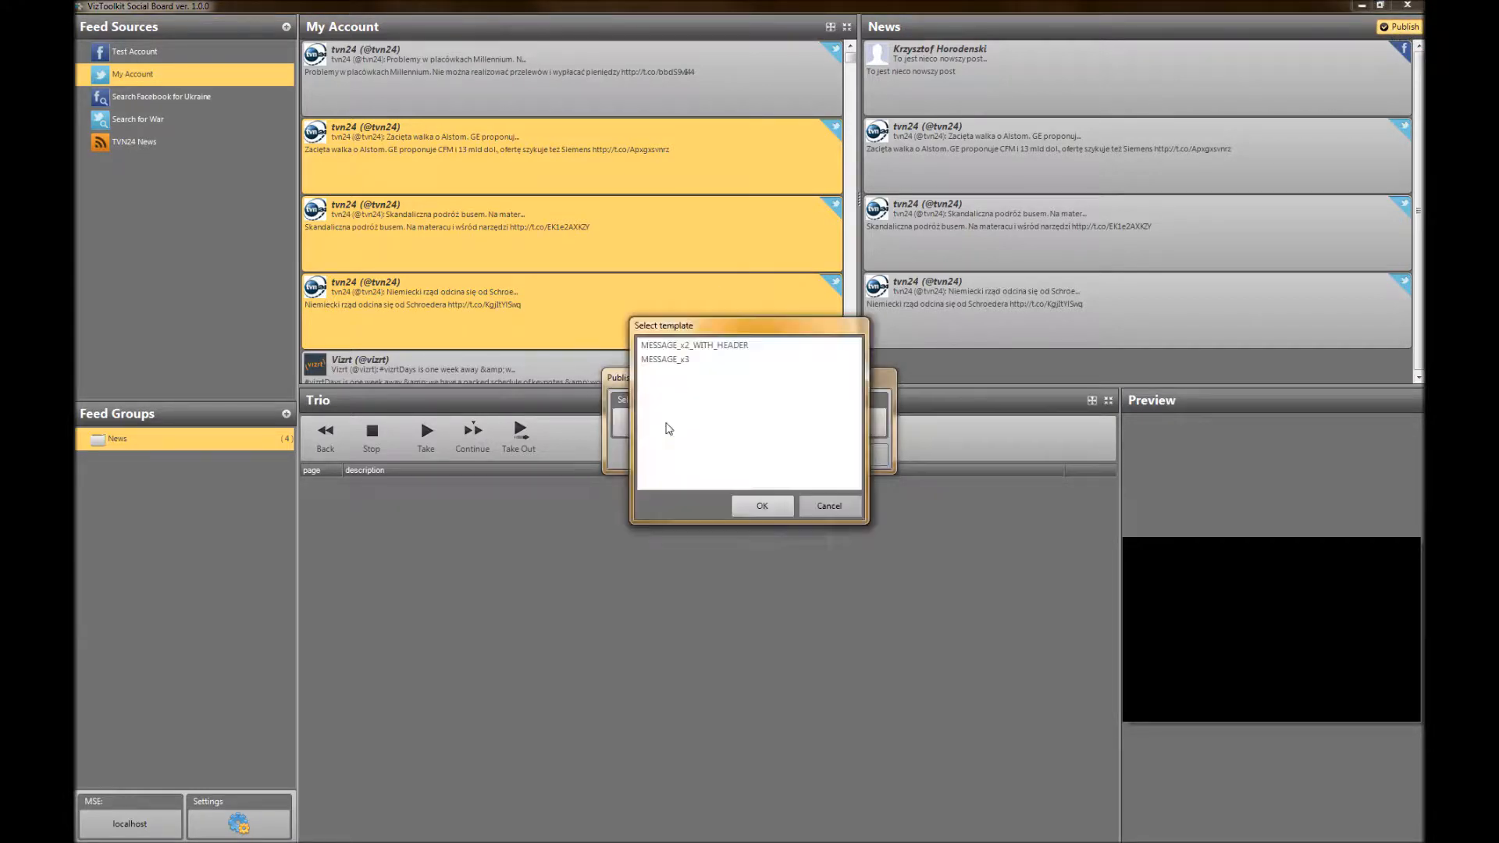
{"action": "left_click", "coordinate": [829, 505]}
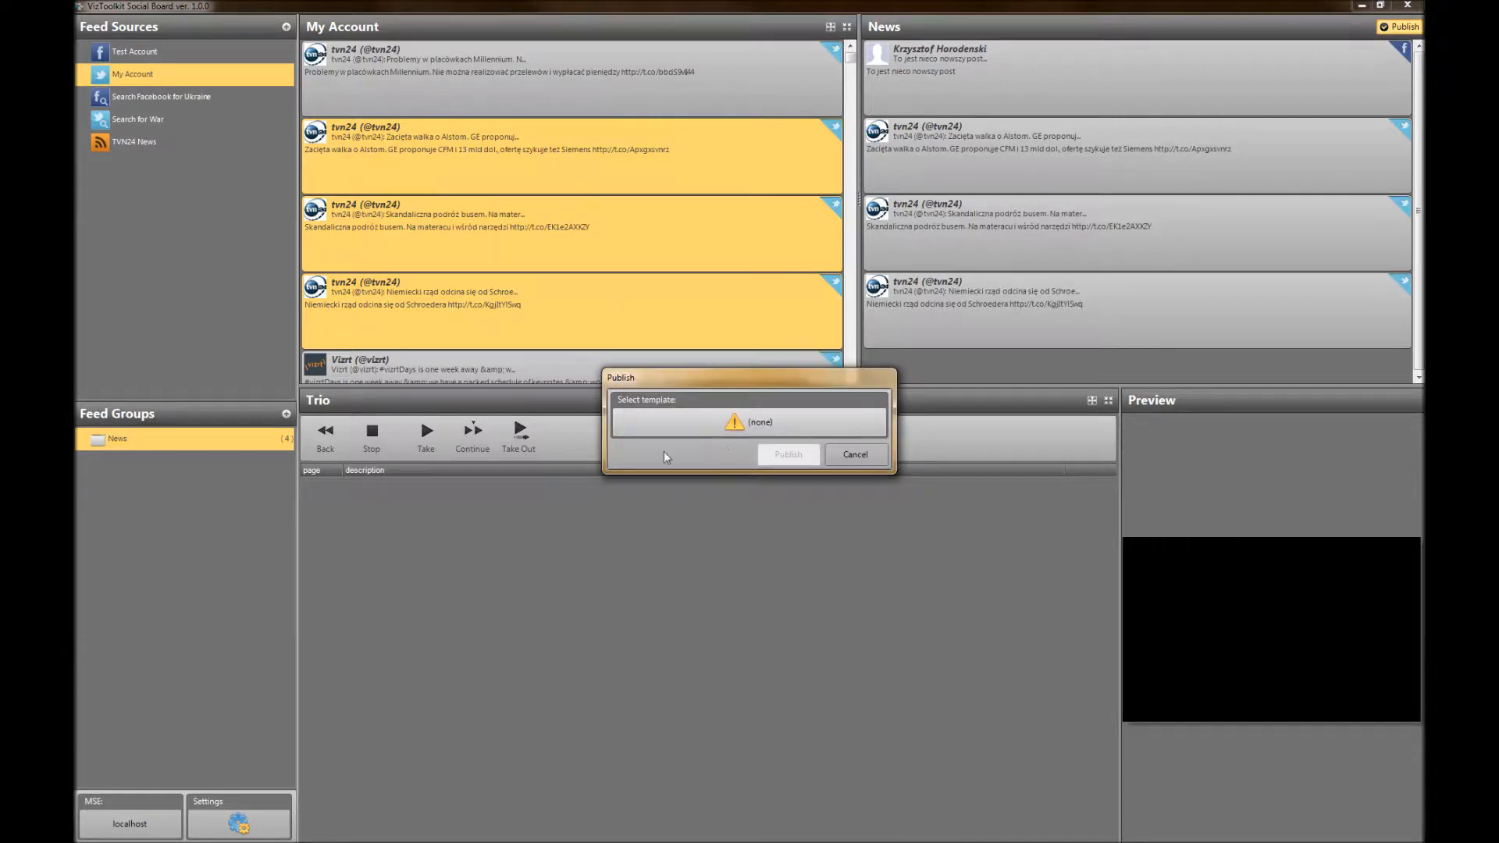
{"action": "left_click", "coordinate": [734, 429]}
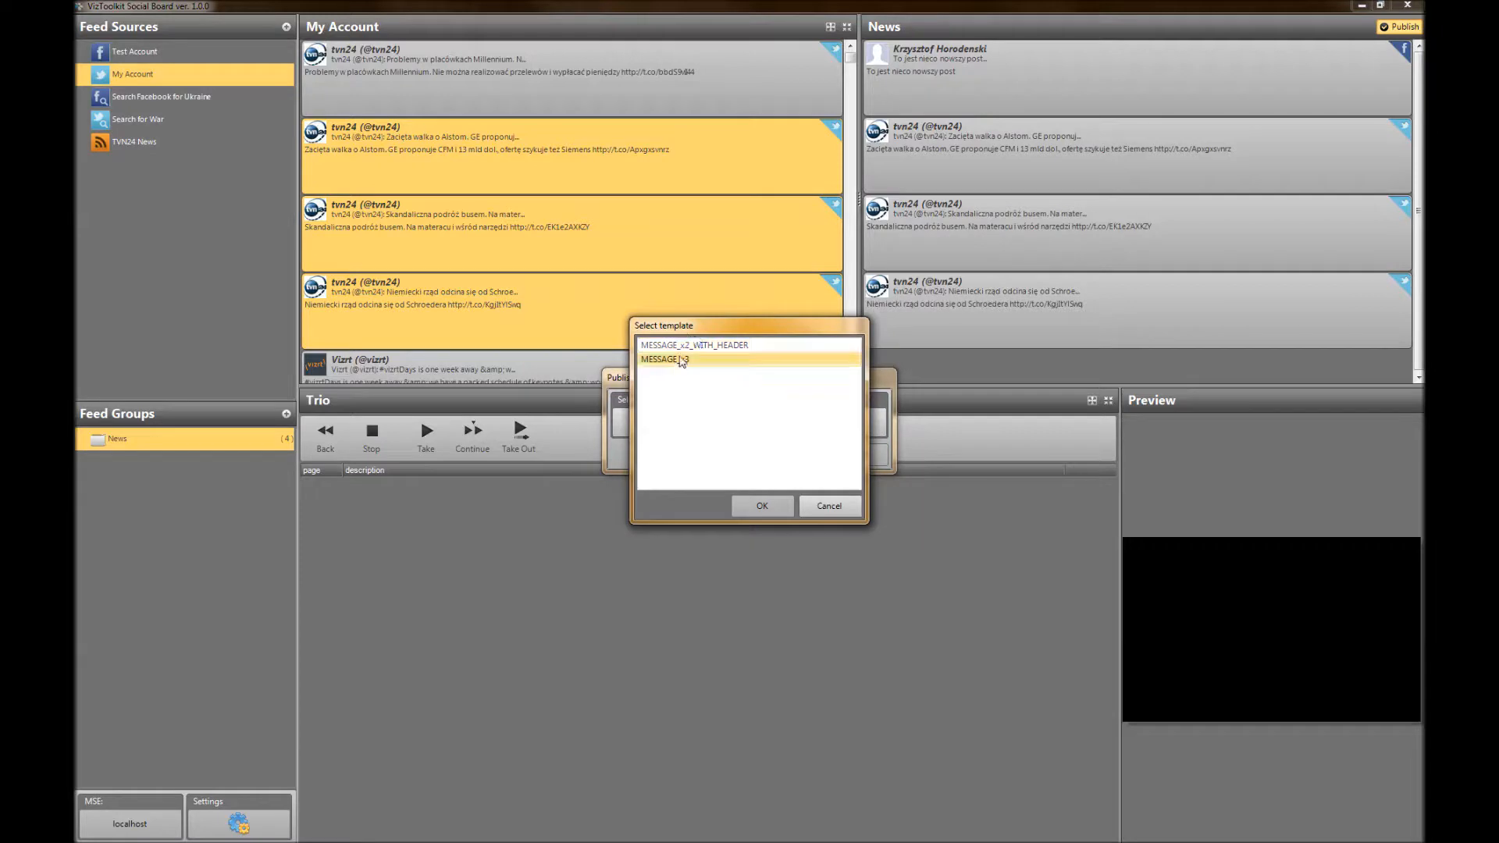
{"action": "left_click", "coordinate": [829, 506]}
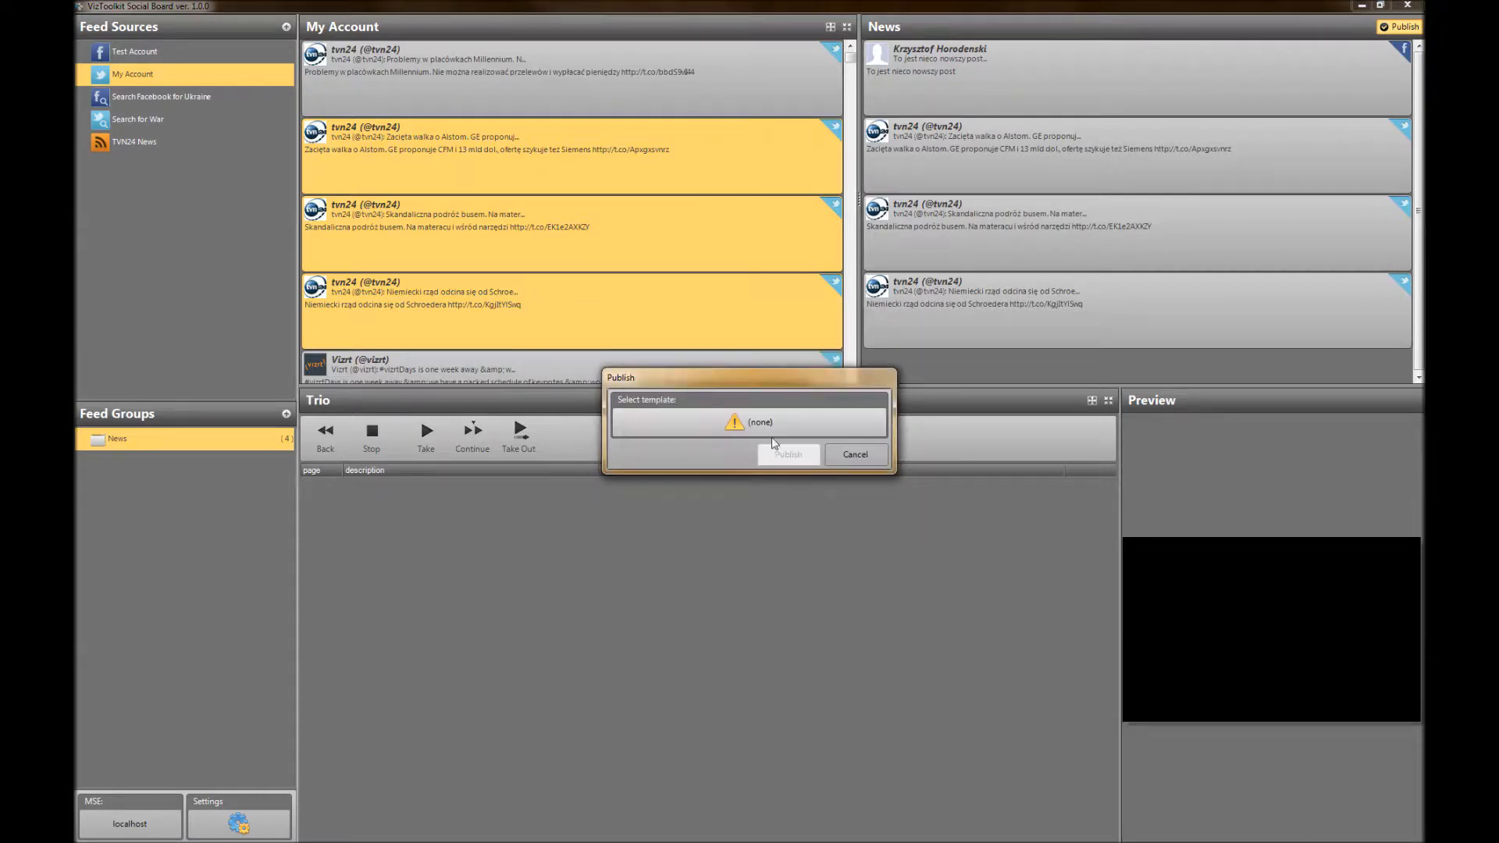
{"action": "left_click", "coordinate": [707, 426]}
{"action": "left_click", "coordinate": [708, 345]}
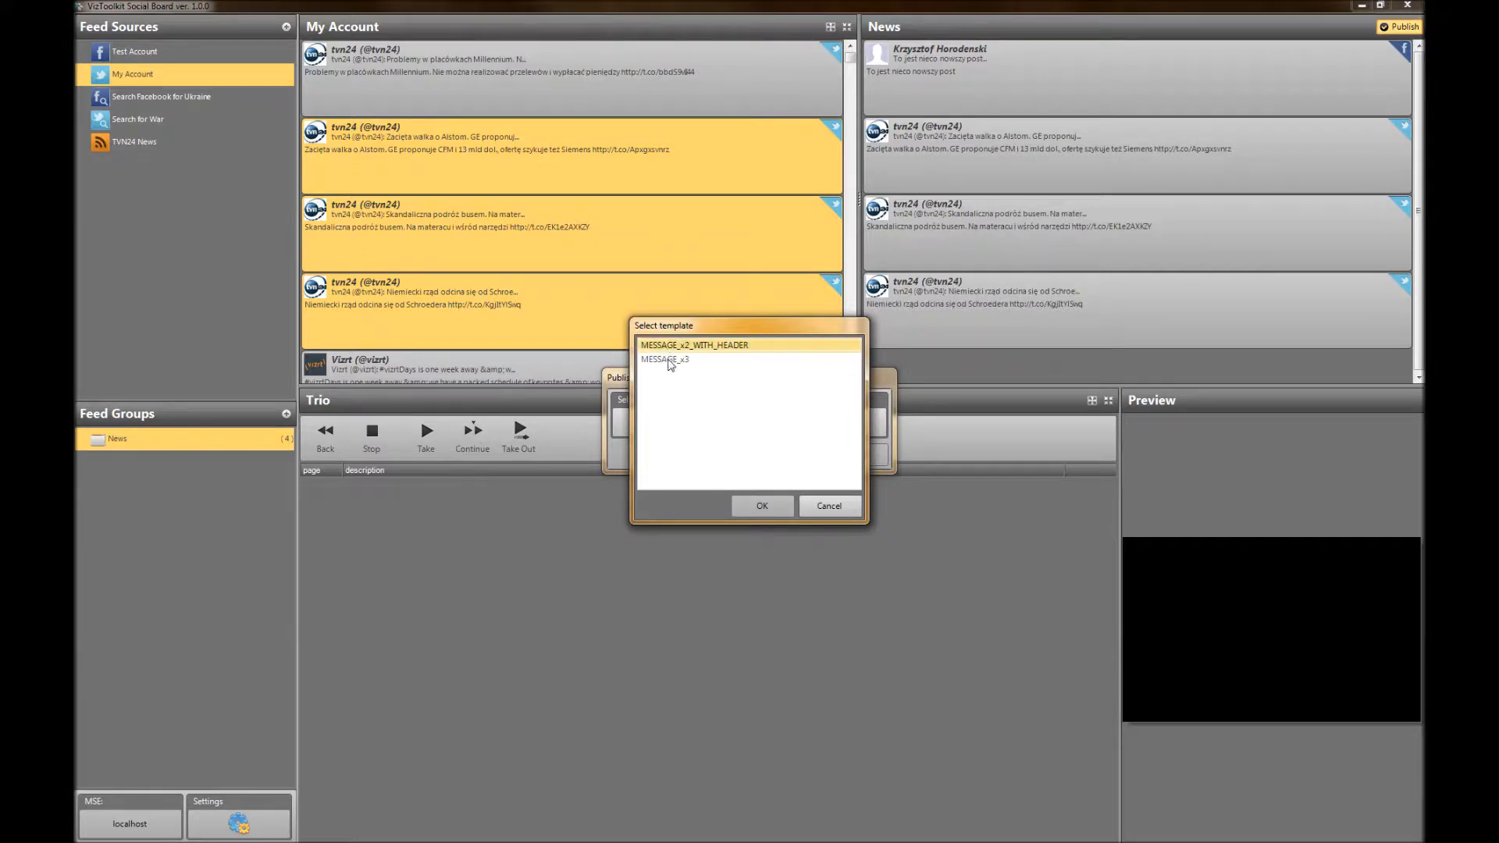
{"action": "left_click", "coordinate": [830, 508]}
{"action": "left_click", "coordinate": [854, 453]}
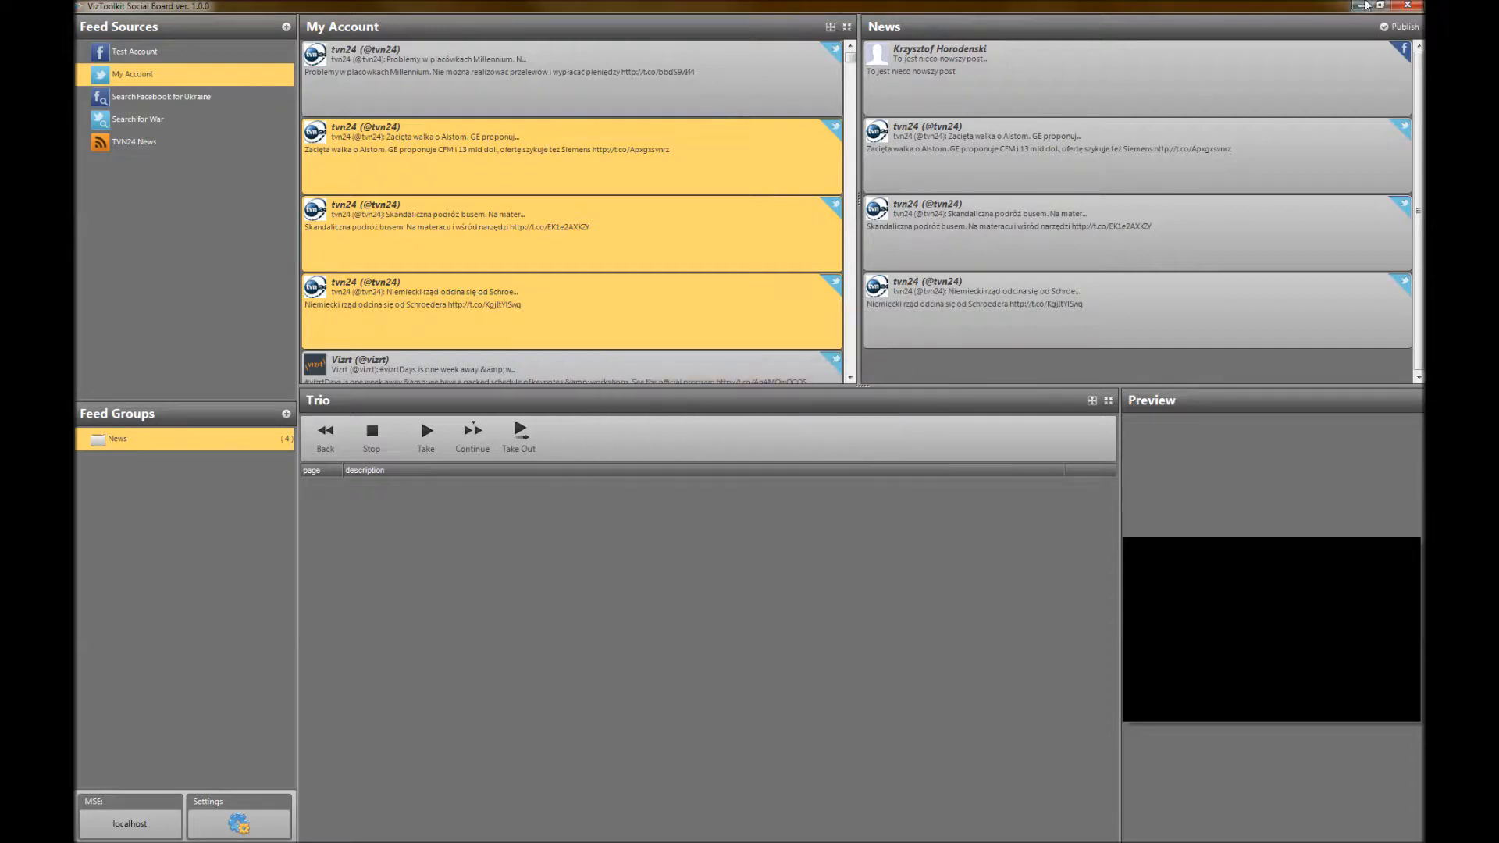
Publish the whole News group with the MESSAGE_x3 template
{"action": "left_click", "coordinate": [1407, 28]}
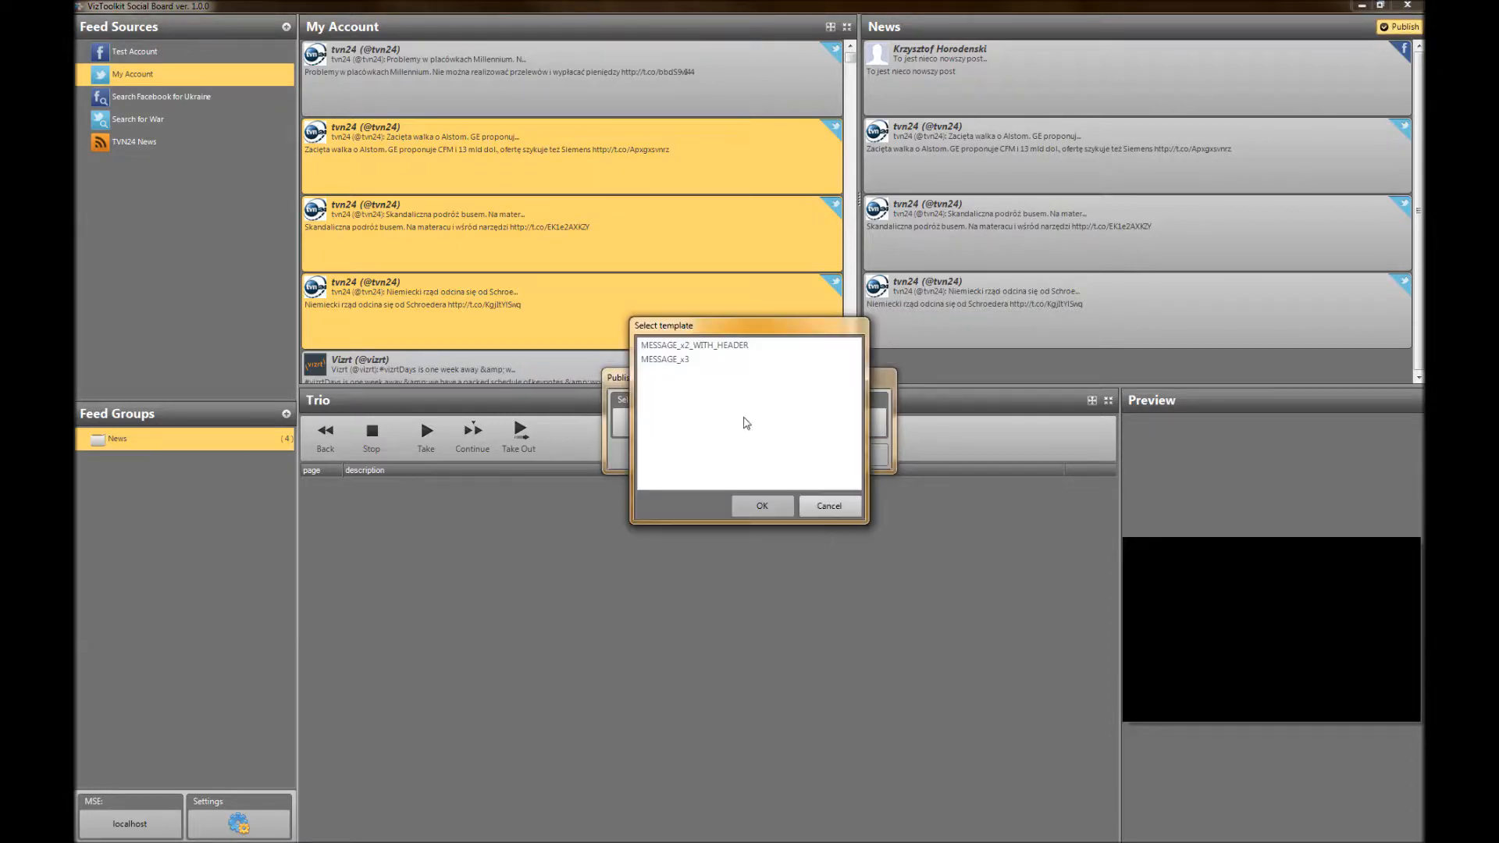
{"action": "left_click", "coordinate": [671, 359]}
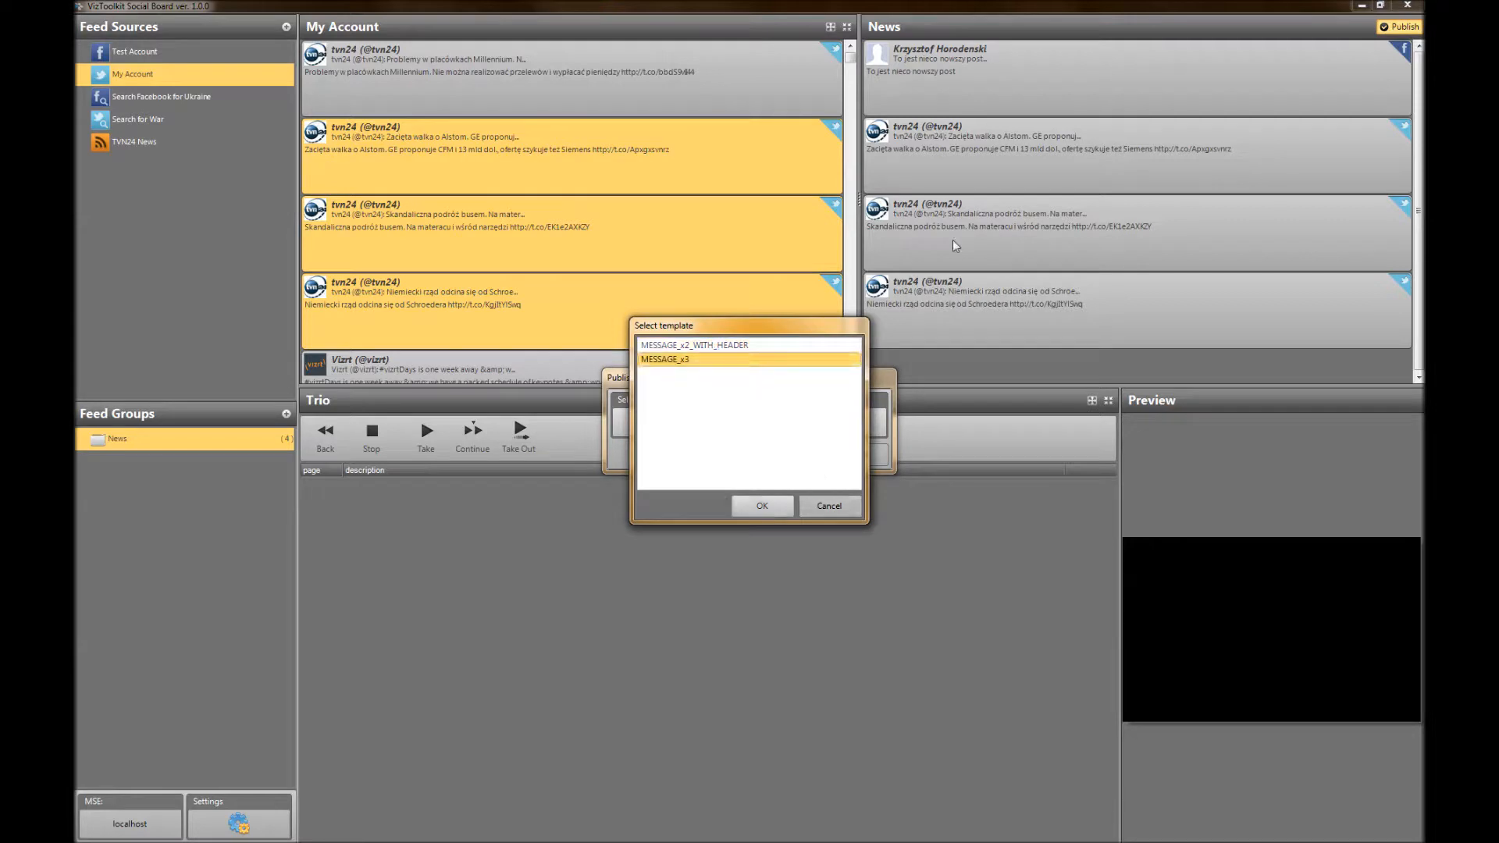
{"action": "left_click", "coordinate": [749, 505]}
{"action": "left_click", "coordinate": [786, 454]}
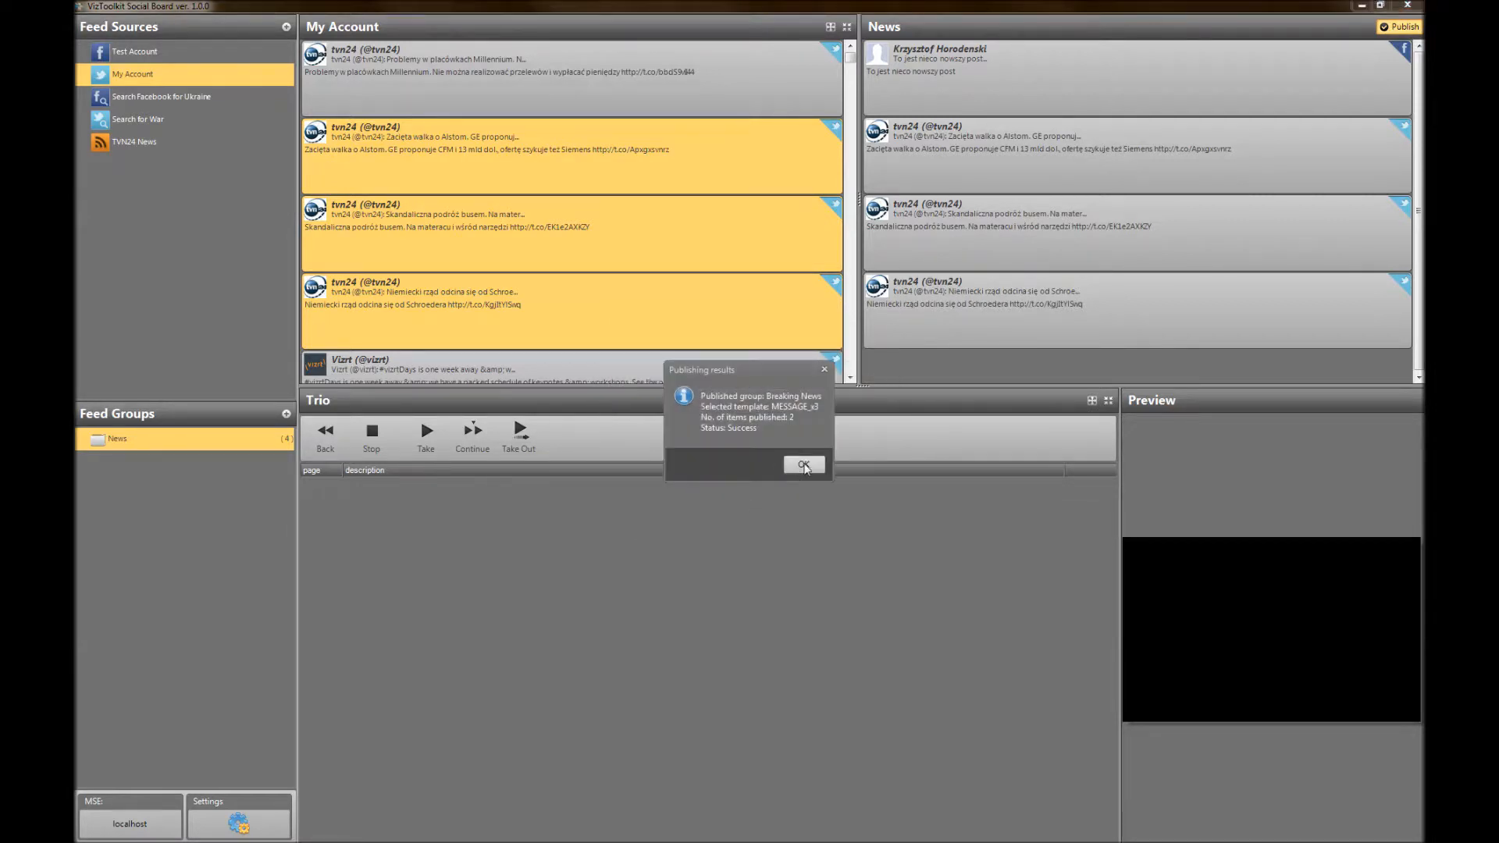
{"action": "left_click", "coordinate": [805, 465]}
Publish only the first two tvn24 tweets of the News group with the MESSAGE_x2_WITH_HEADER template
{"action": "left_click", "coordinate": [1003, 147]}
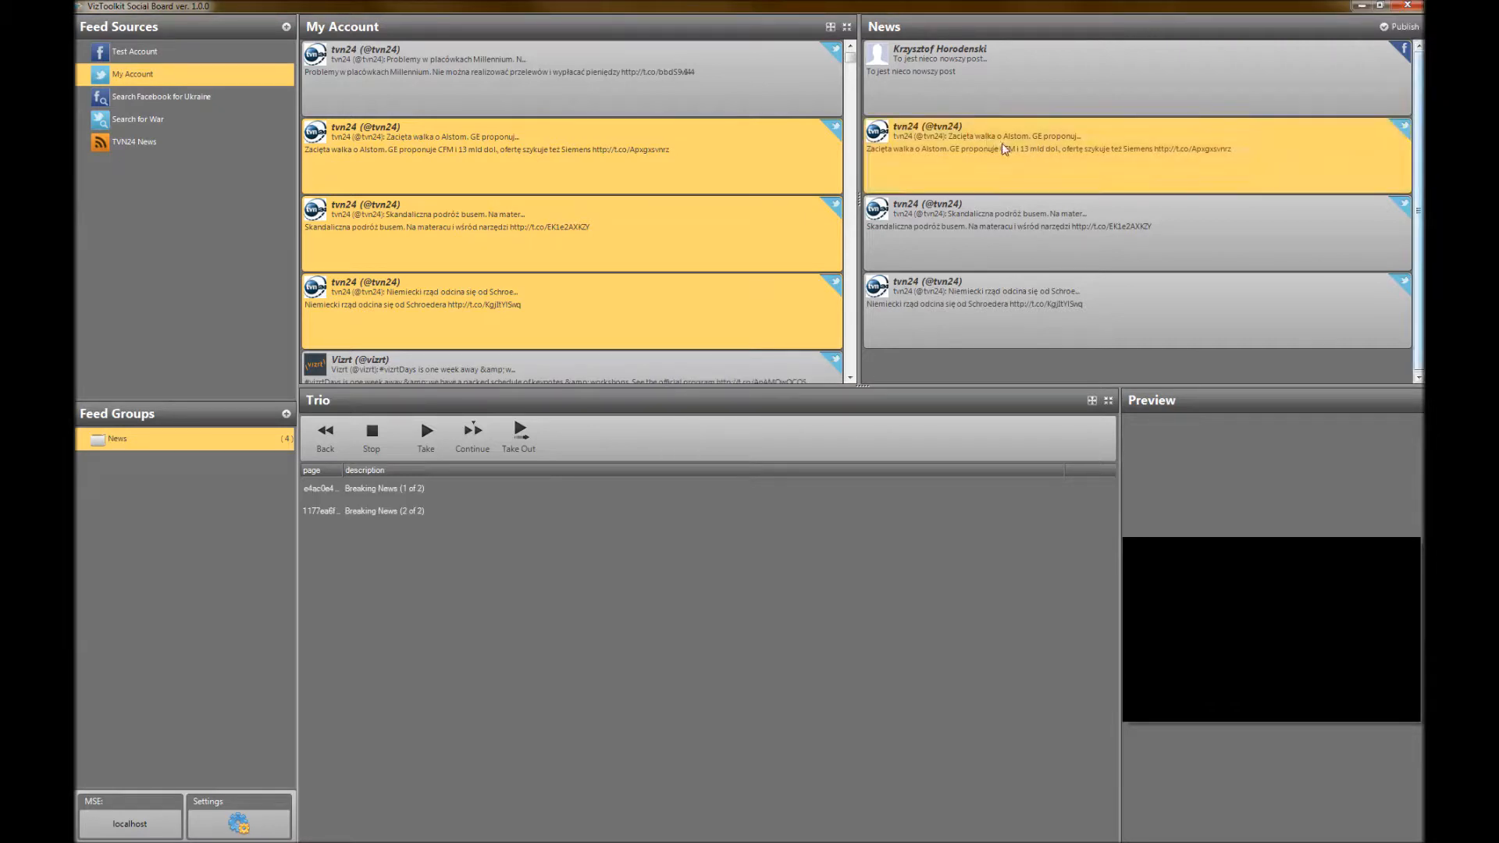
{"action": "left_click", "coordinate": [991, 244]}
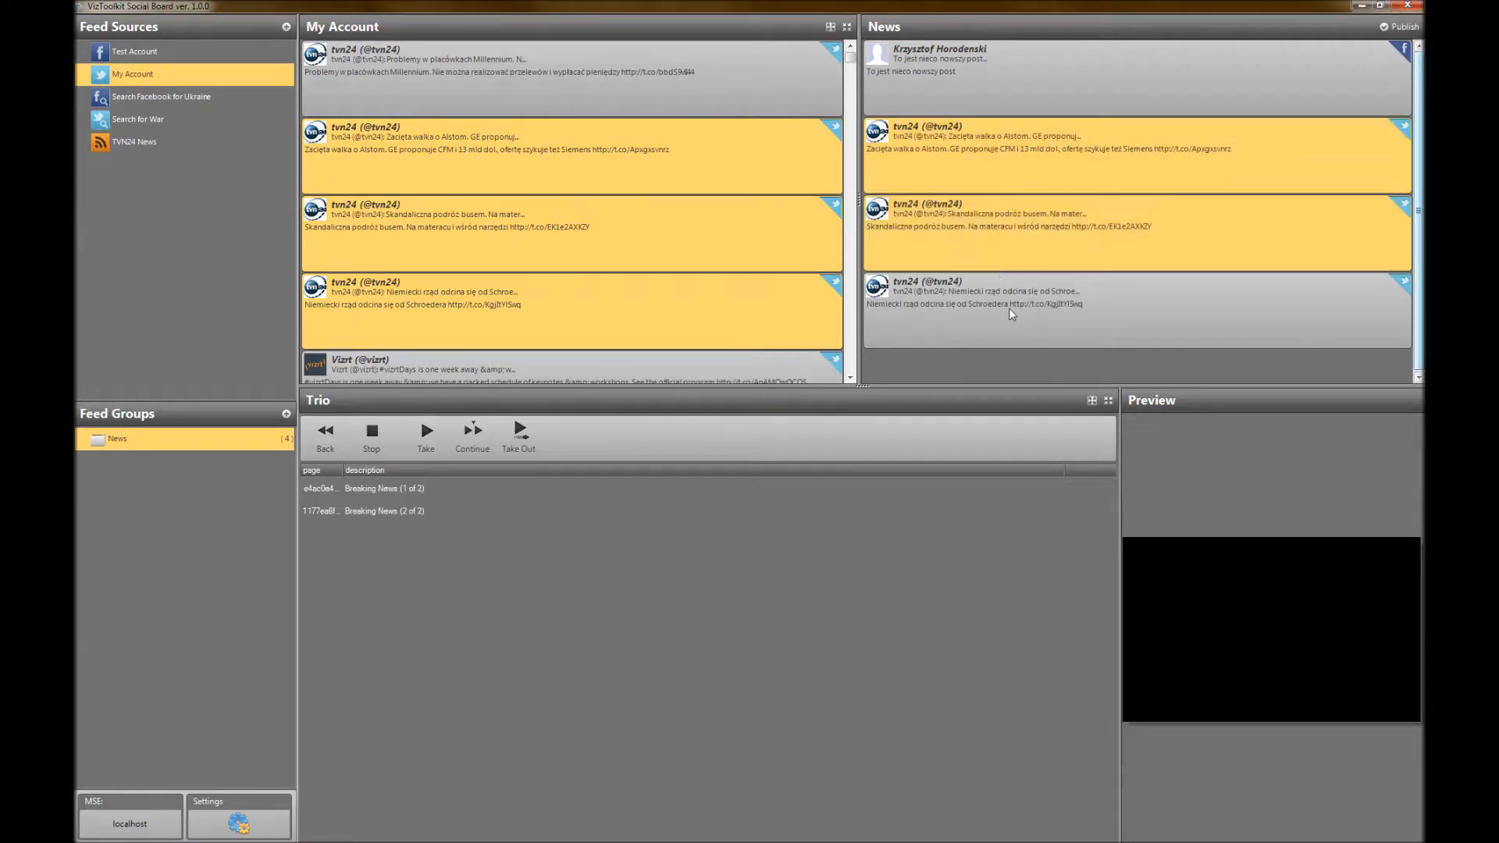
{"action": "right_click", "coordinate": [1238, 181]}
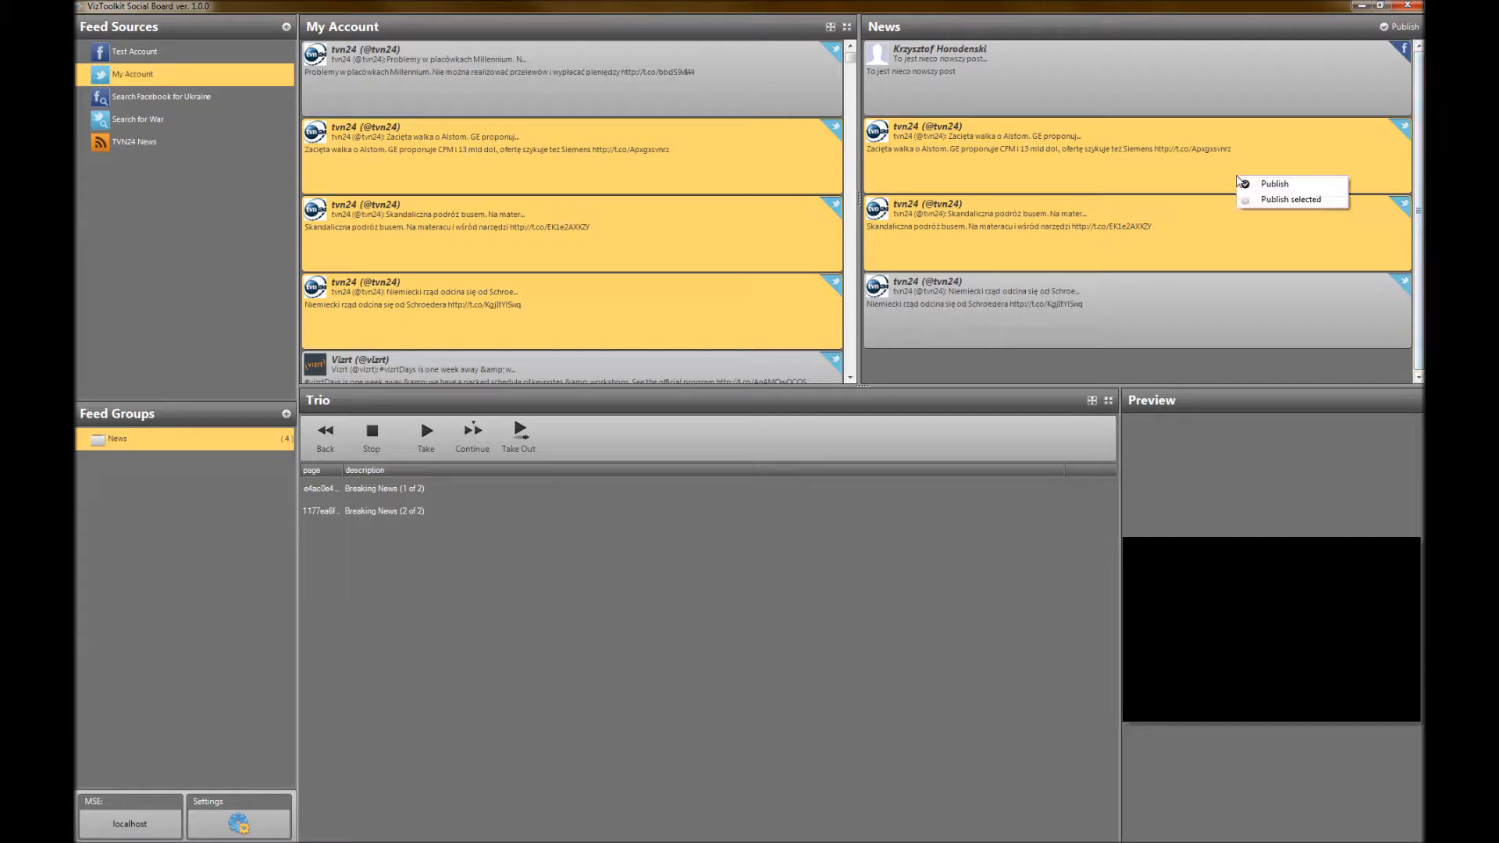
{"action": "left_click", "coordinate": [1280, 201]}
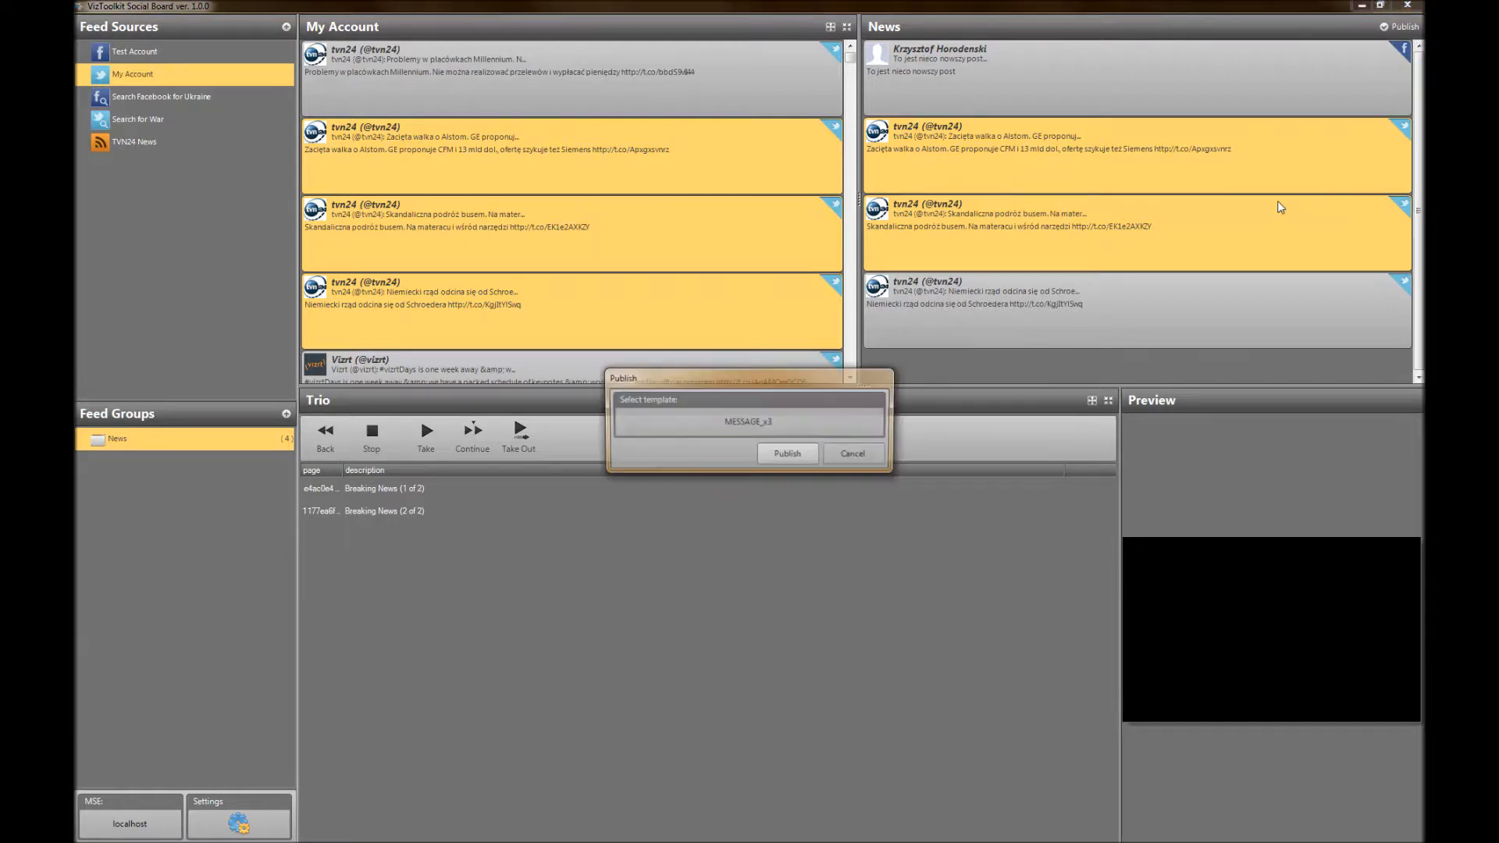
{"action": "left_click", "coordinate": [739, 414]}
{"action": "left_click", "coordinate": [719, 347]}
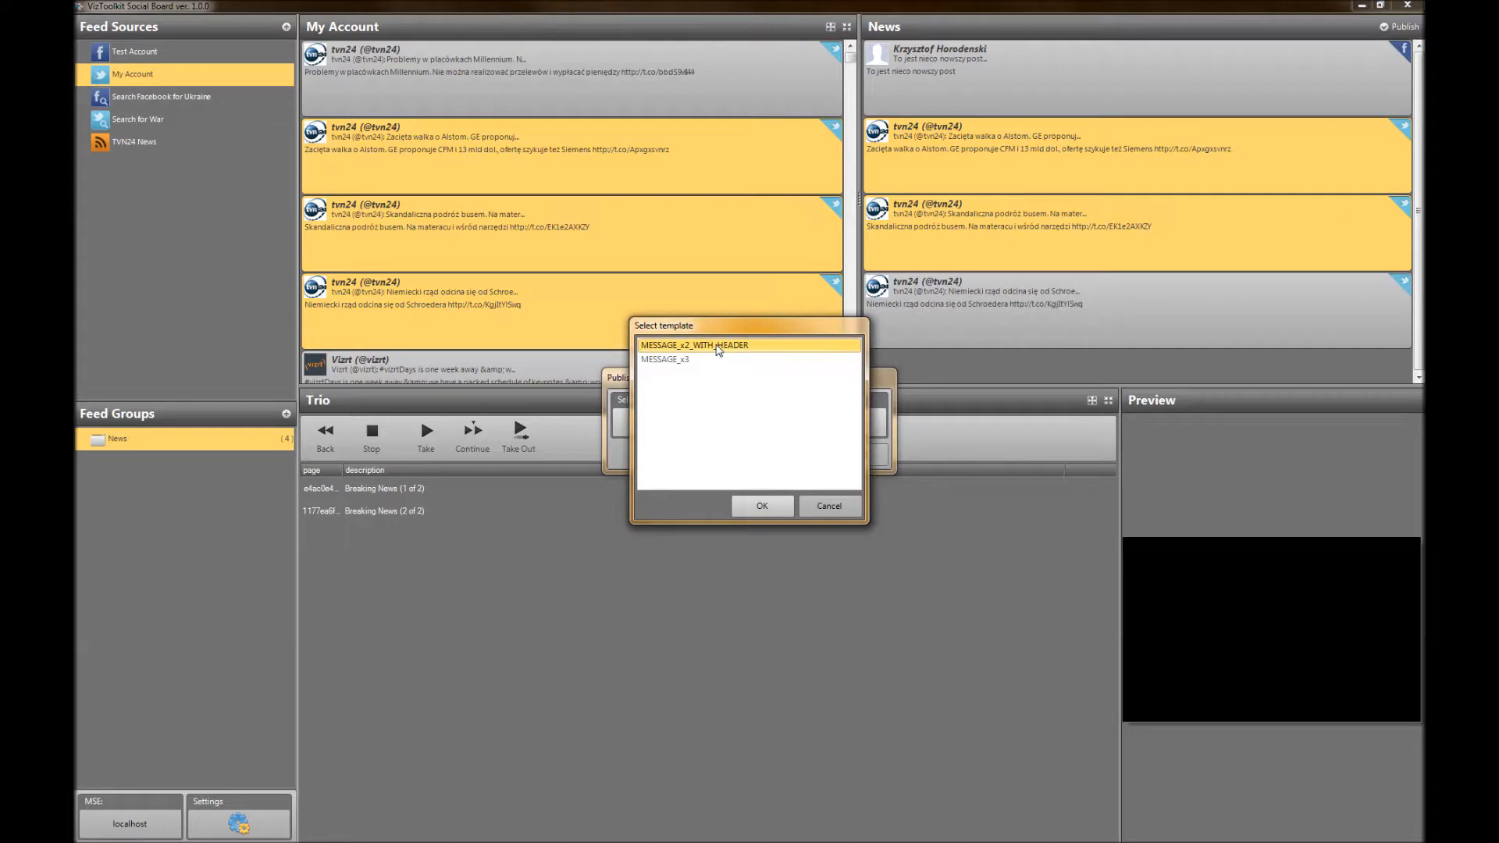
{"action": "left_click", "coordinate": [762, 506]}
{"action": "left_click", "coordinate": [787, 455]}
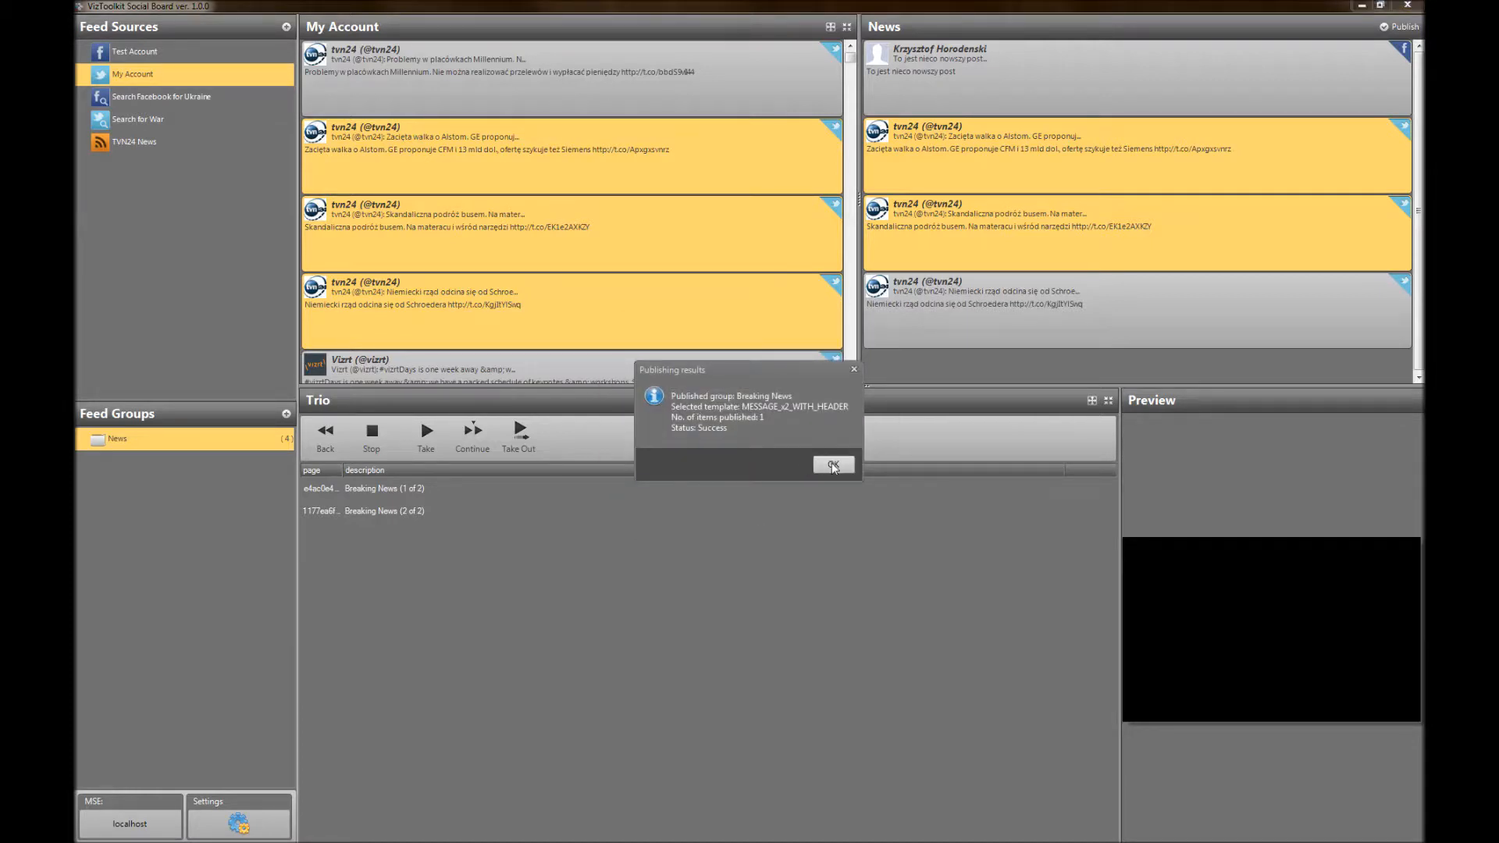
{"action": "left_click", "coordinate": [833, 465]}
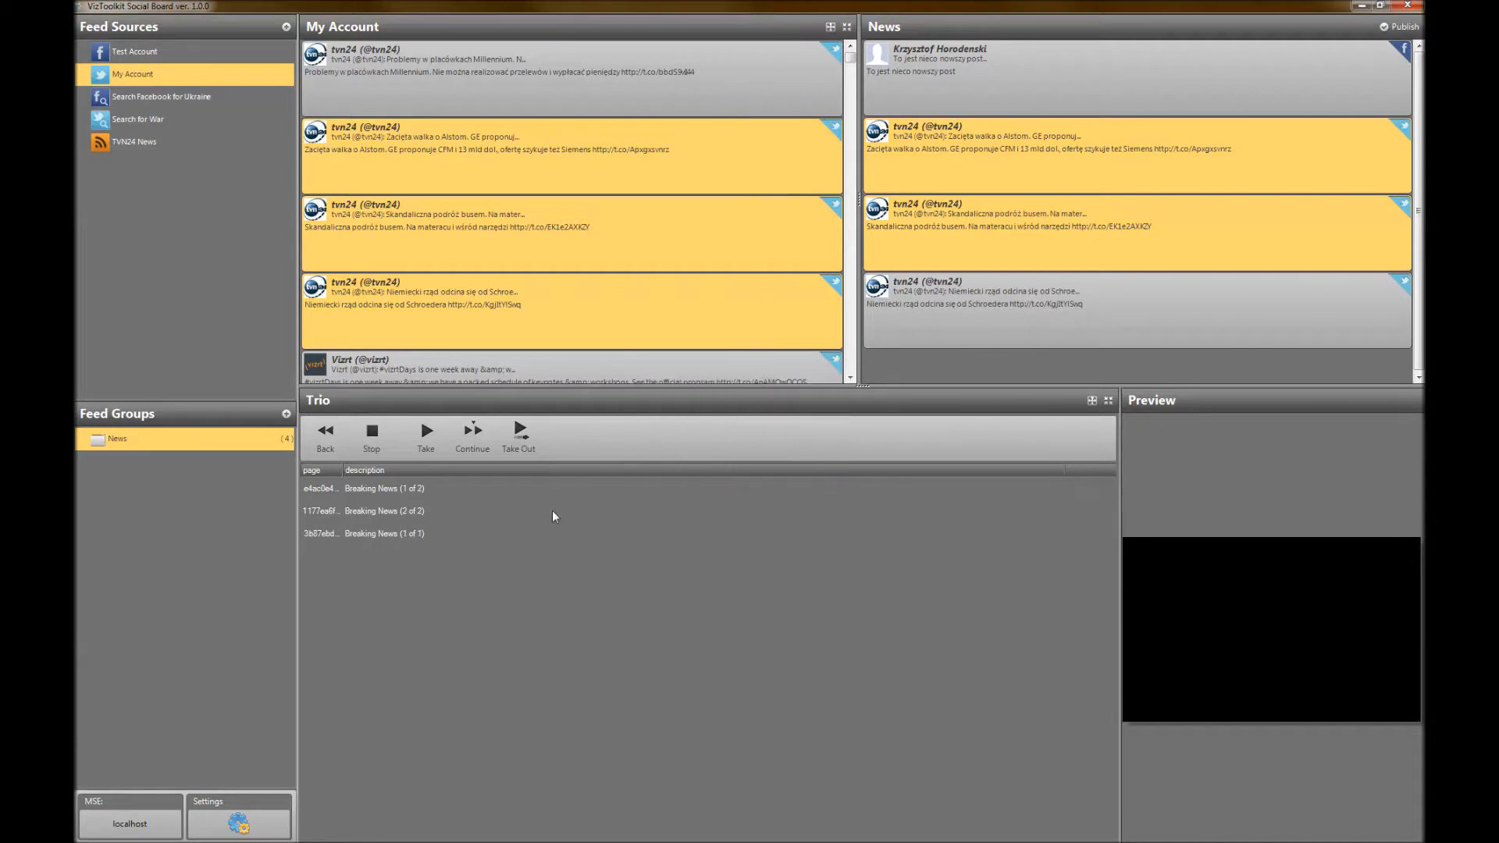
Preview the published Breaking News pages 1 of 2, 2 of 2 and 1 of 1 in turn
{"action": "left_click", "coordinate": [376, 489]}
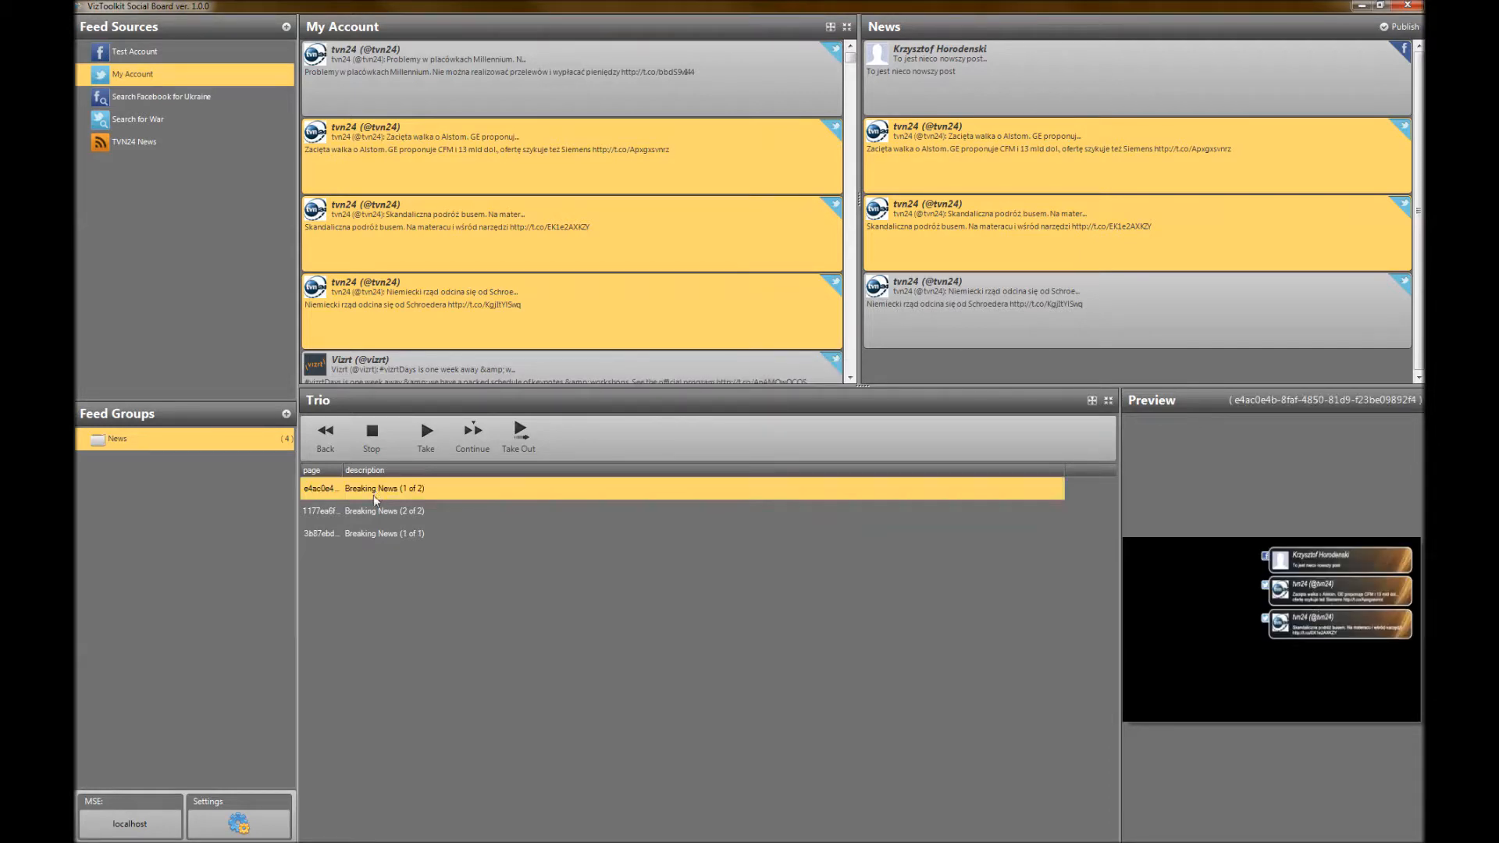
{"action": "left_click", "coordinate": [370, 512]}
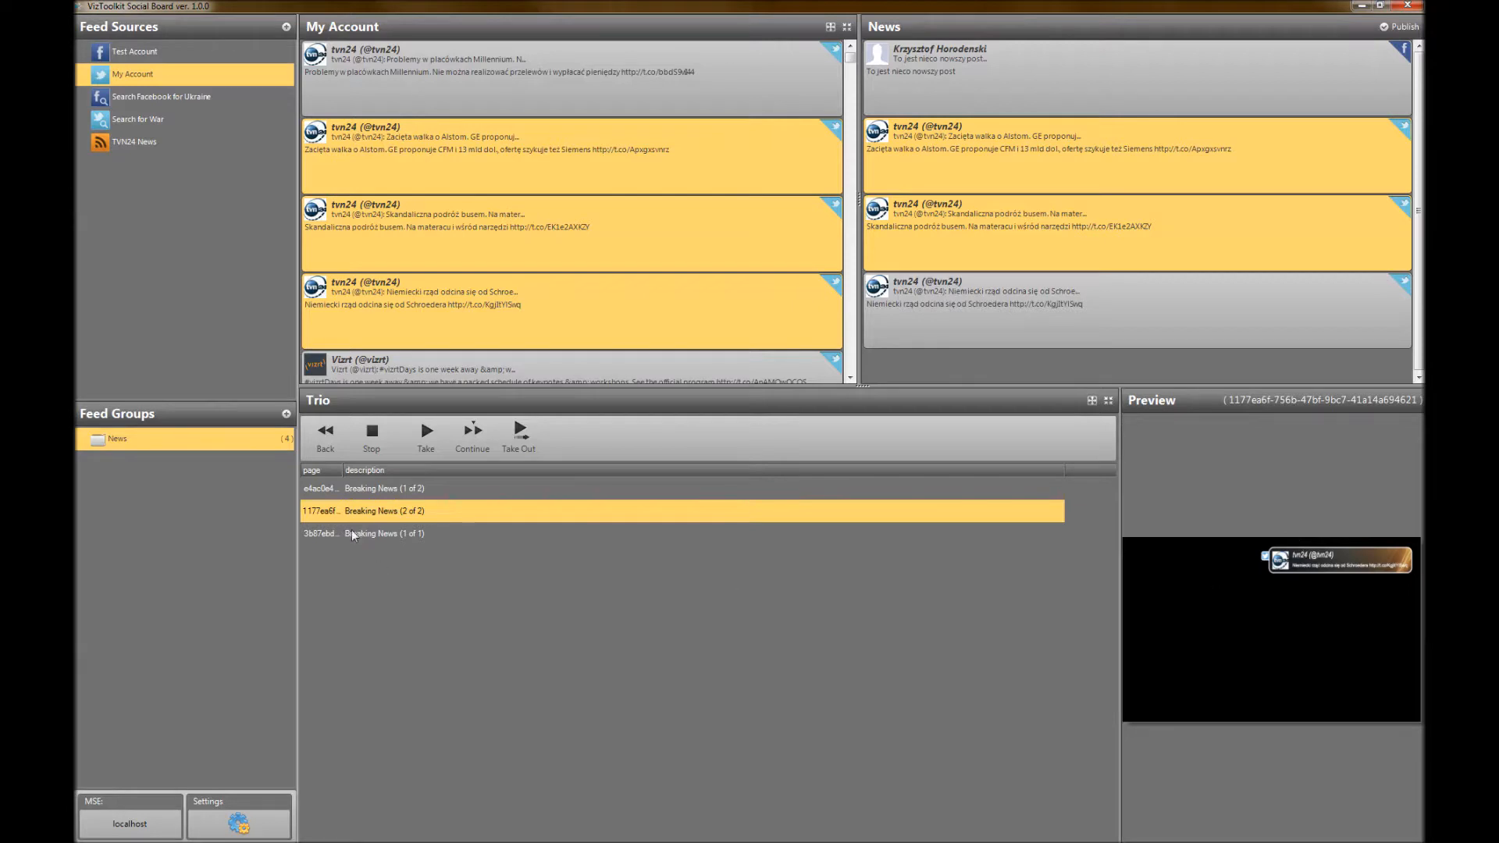
{"action": "left_click", "coordinate": [376, 537]}
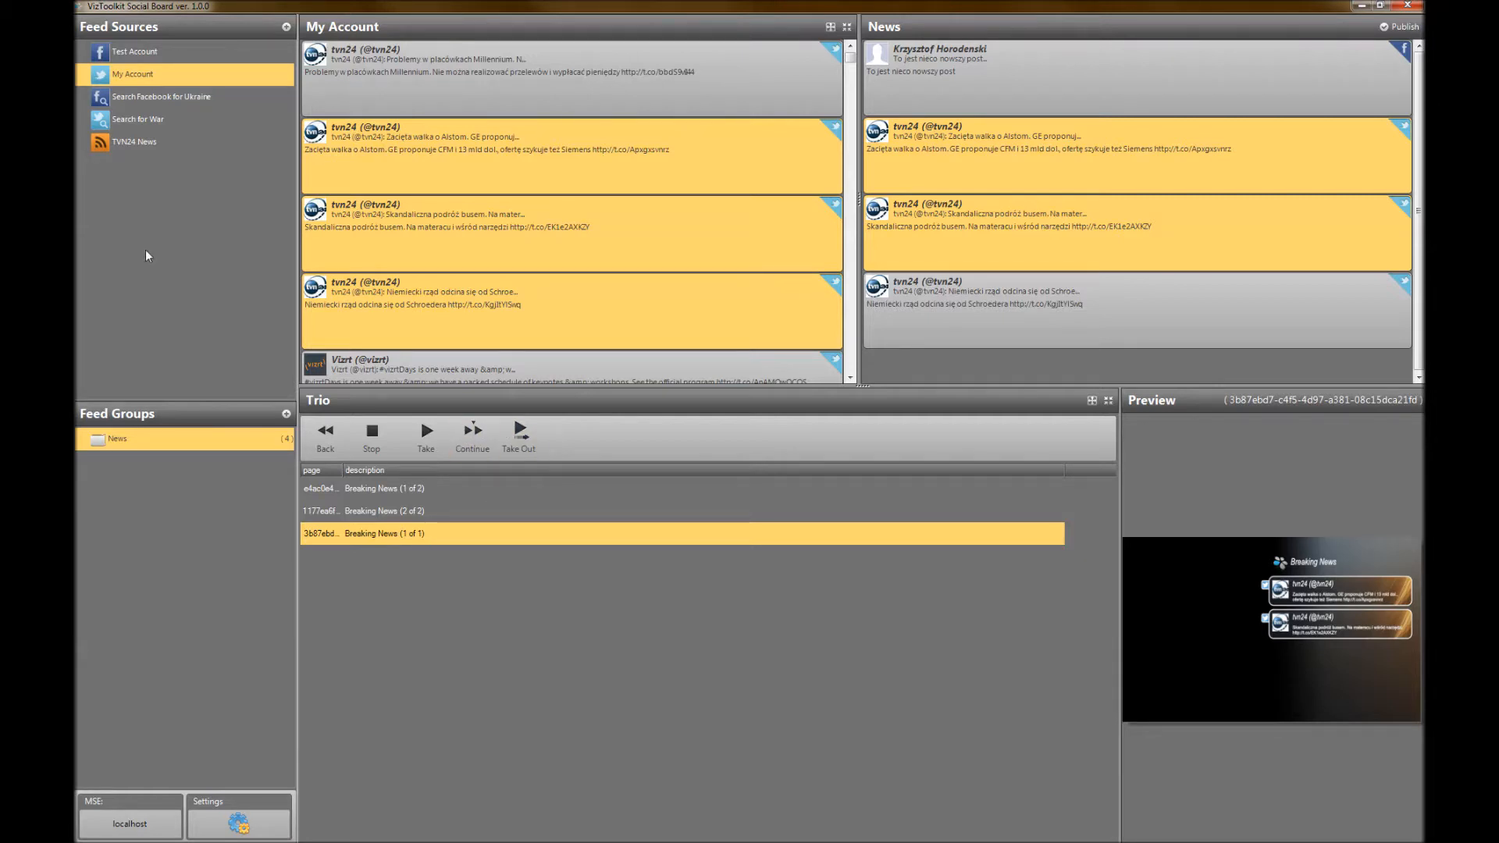
Start a new Twitter Search feed source named "Tweets of..."
{"action": "left_click", "coordinate": [287, 28]}
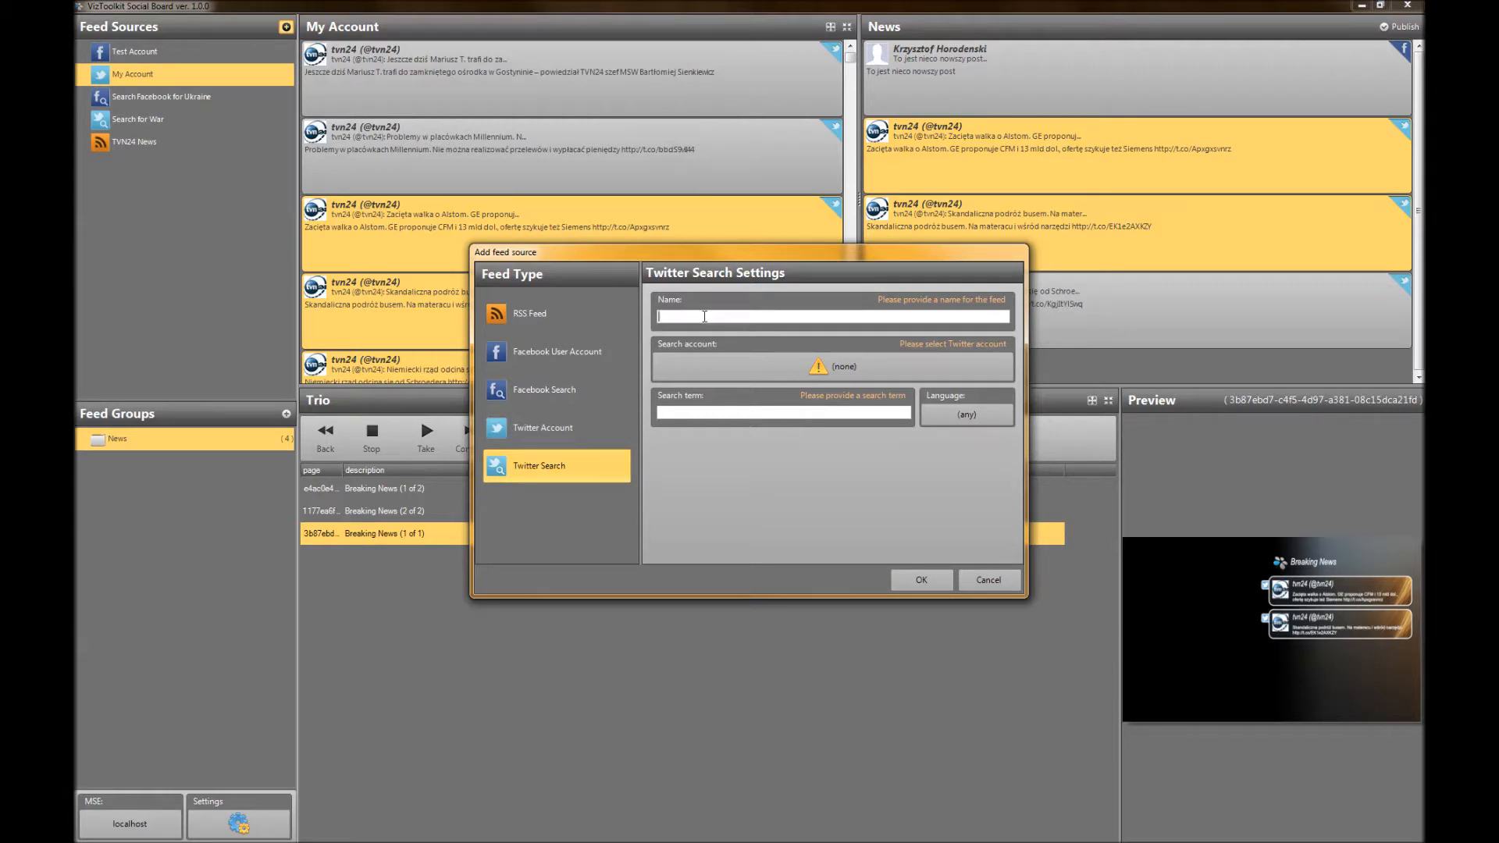
{"action": "type", "text": "Me"}
{"action": "key", "text": "BackSpace"}
{"action": "key", "text": "BackSpace"}
{"action": "type", "text": "Messages o"}
{"action": "key", "text": "ctrl+a"}
{"action": "type", "text": "Tweets of"}
Set My Account as the search account, enter a search term for tweets from sikorskiradek, and save the feed source
{"action": "left_click", "coordinate": [681, 361]}
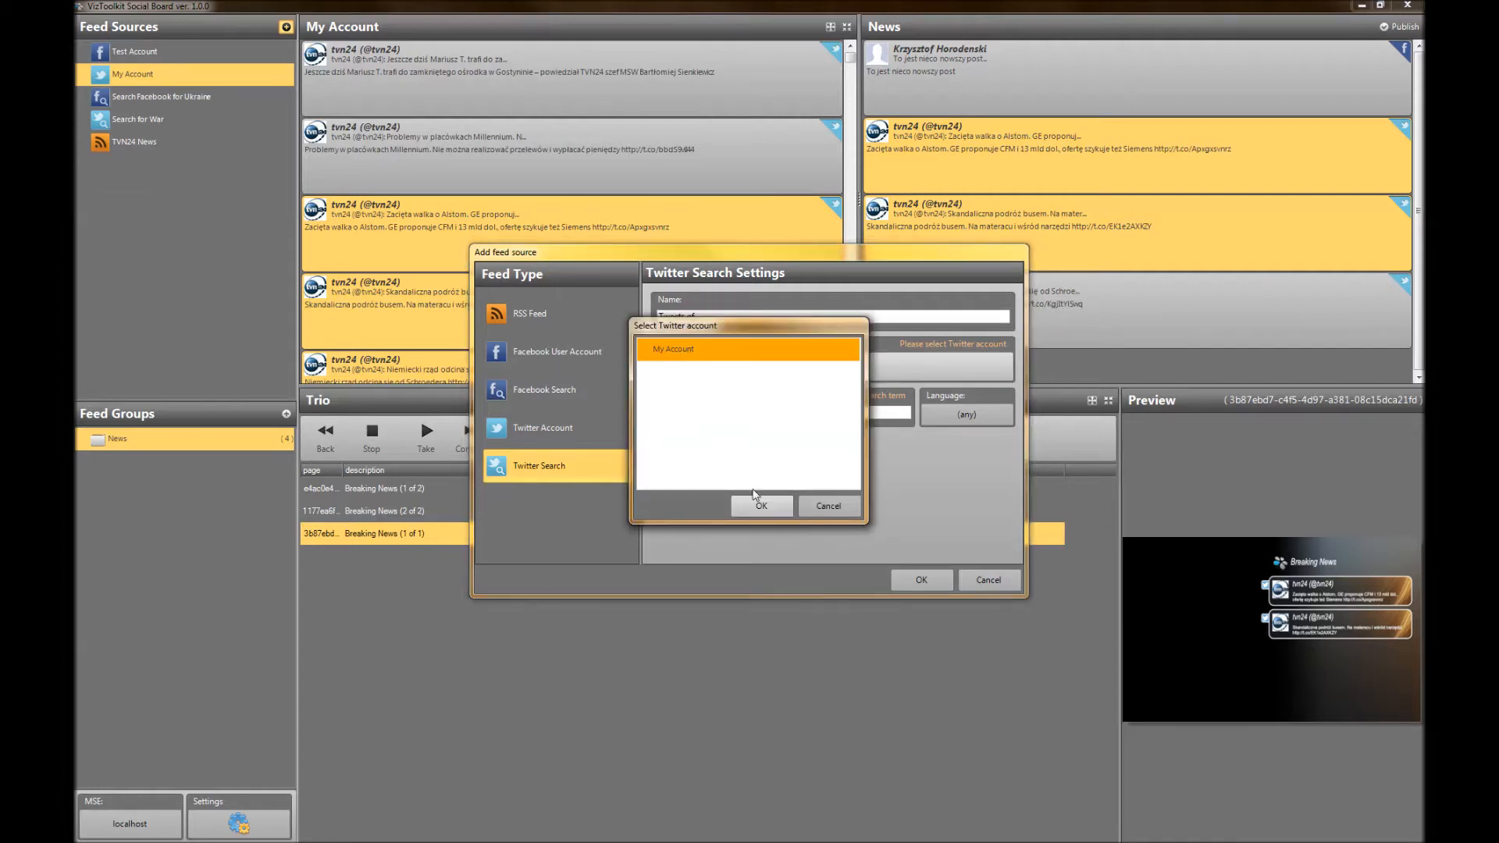
{"action": "left_click", "coordinate": [761, 506]}
{"action": "left_click", "coordinate": [702, 414]}
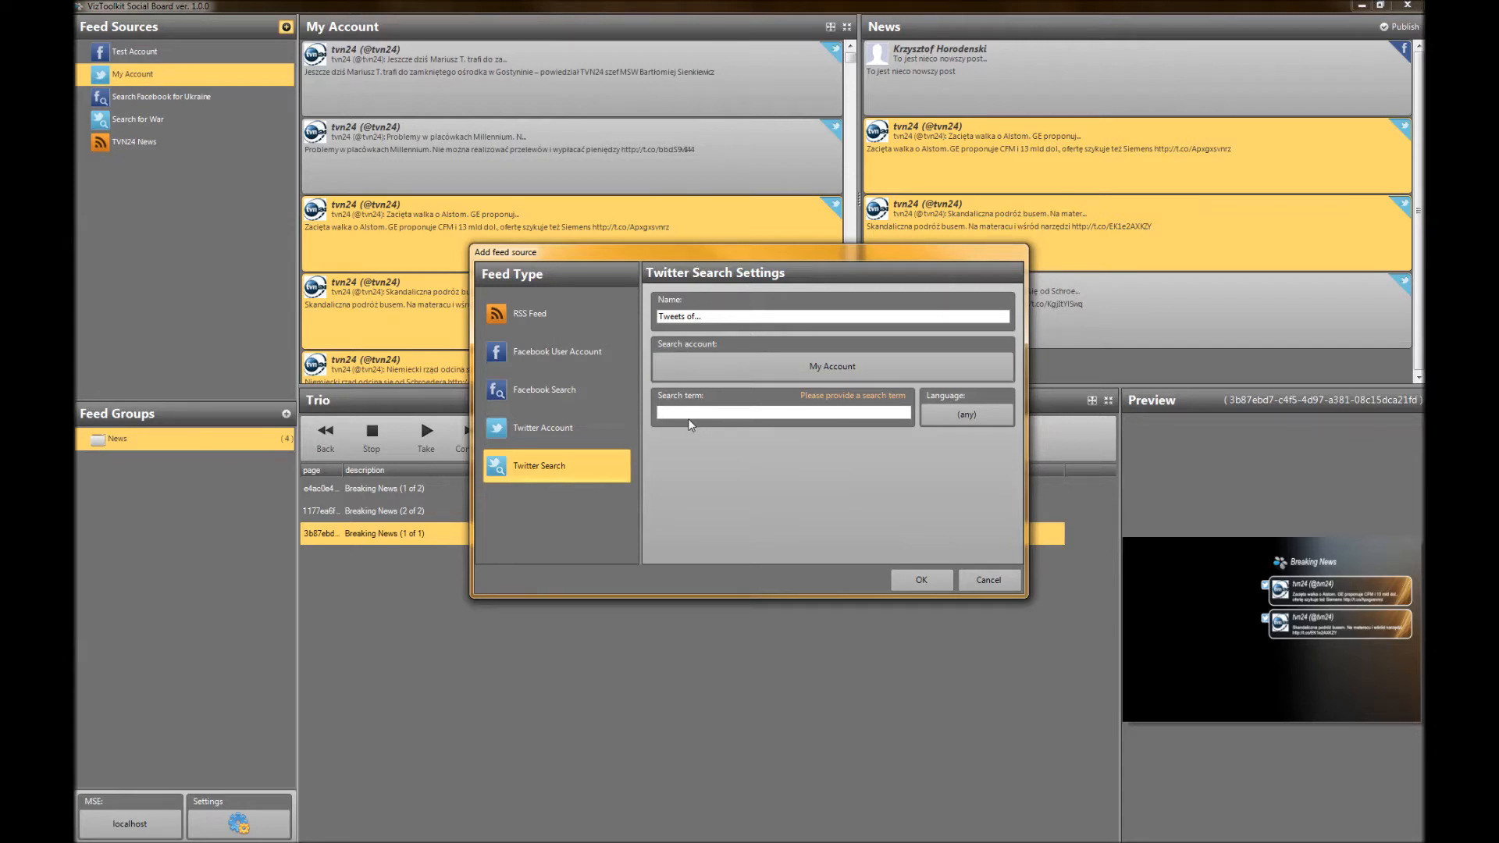
{"action": "type", "text": "from:sikorskiradek"}
{"action": "left_click", "coordinate": [921, 579]}
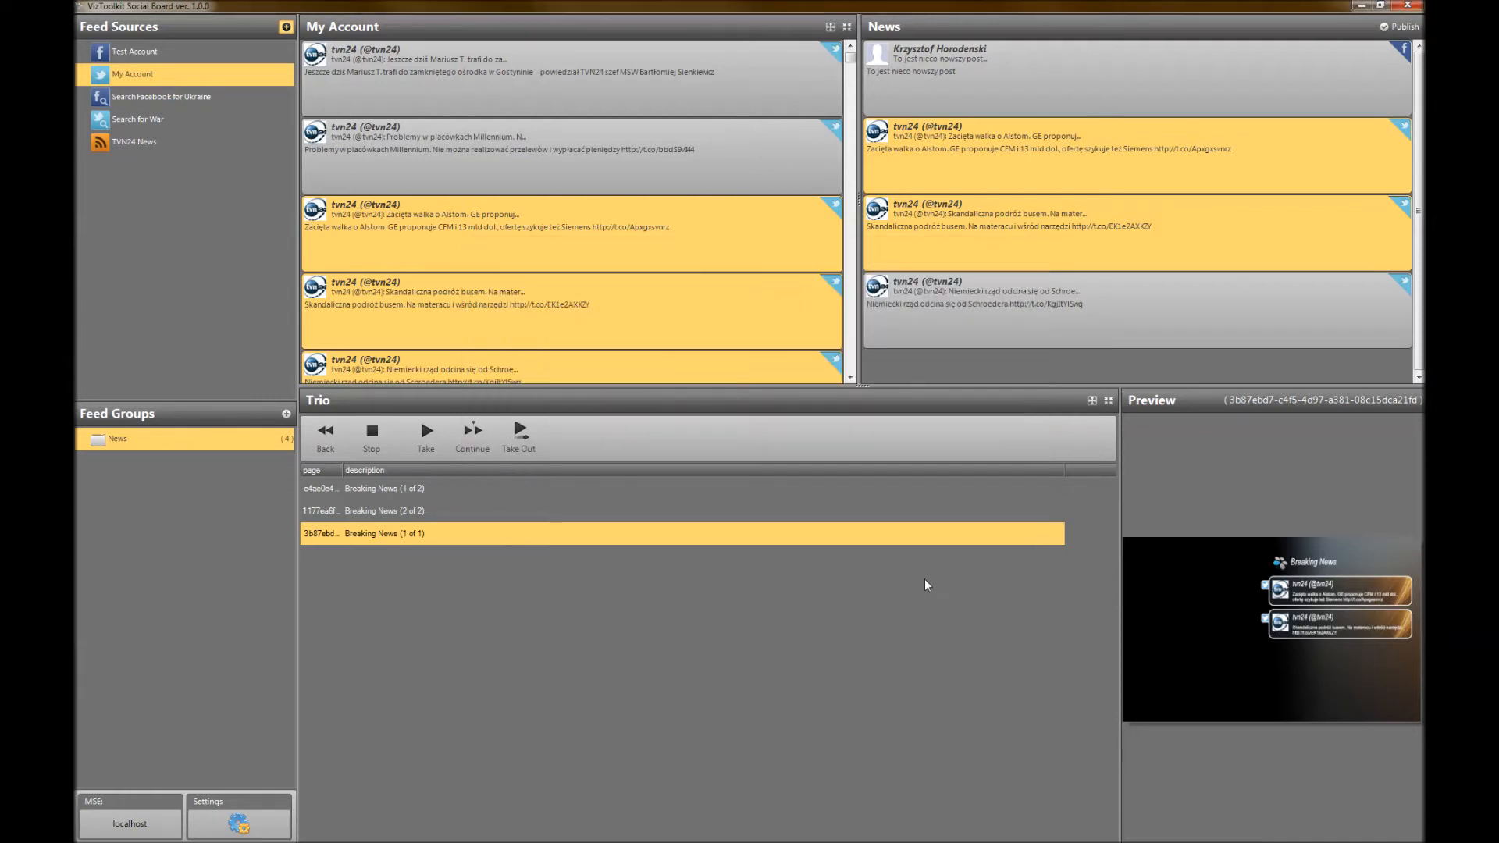
Display the posts of the "Tweets of..." feed and browse through them
{"action": "left_click", "coordinate": [122, 165]}
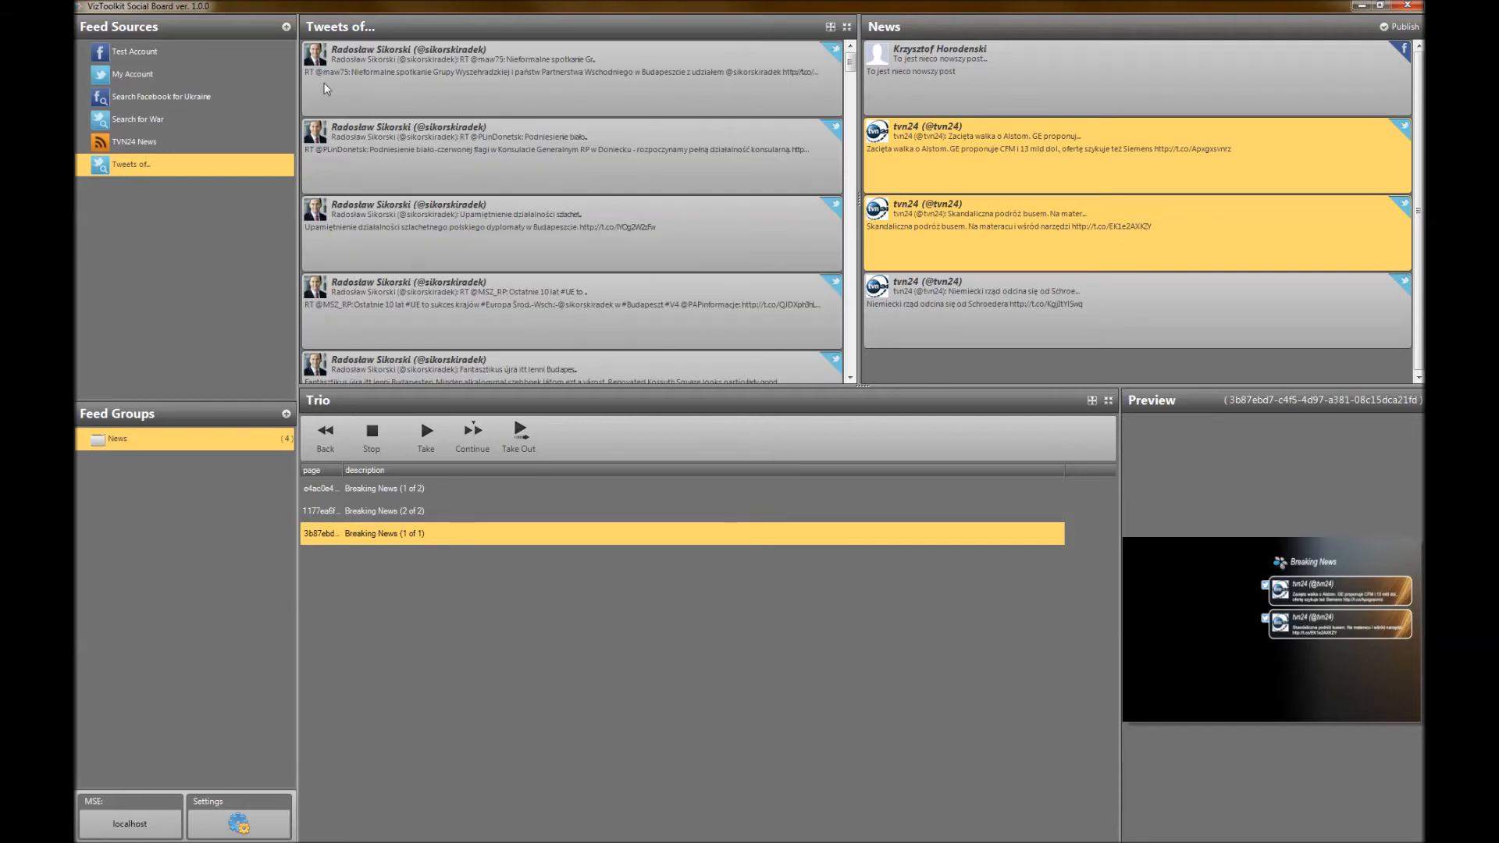
{"action": "left_click", "coordinate": [400, 239]}
{"action": "scroll", "coordinate": [399, 239], "scroll_direction": "down", "scroll_amount": 3}
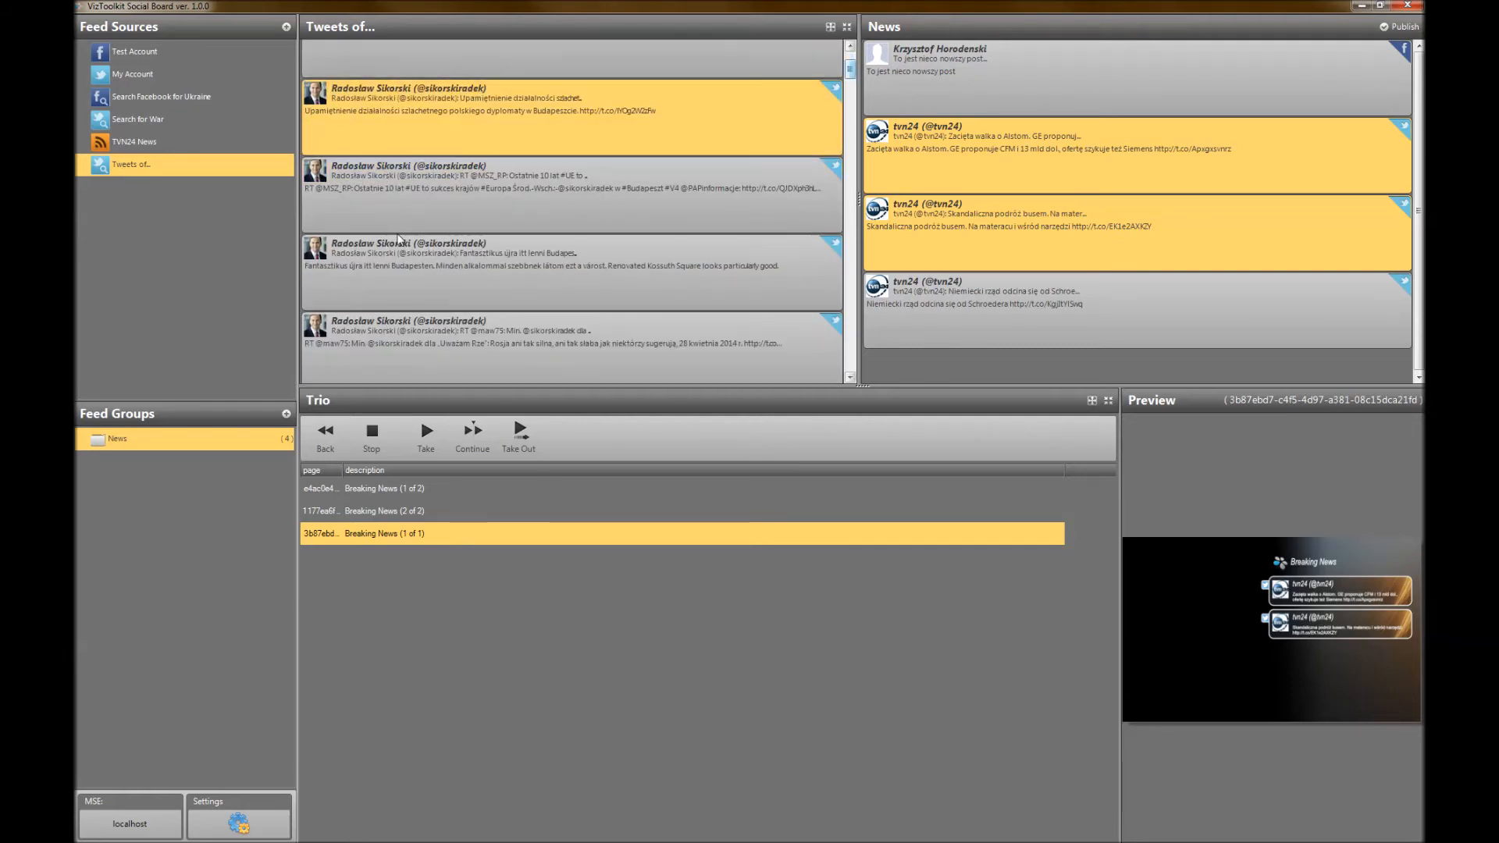